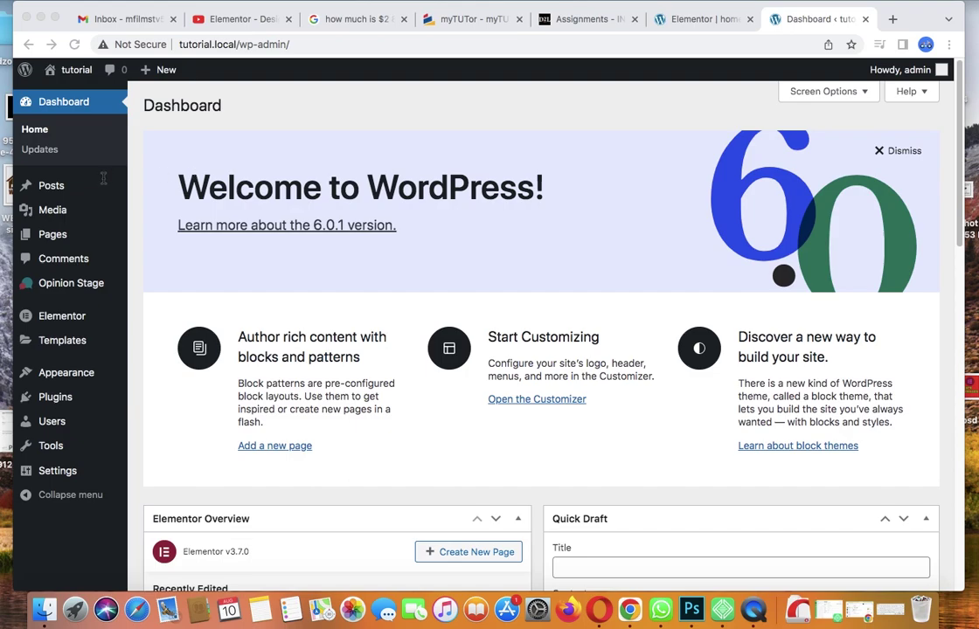
Open the page for adding new plugins to the WordPress site
left_click(64, 402)
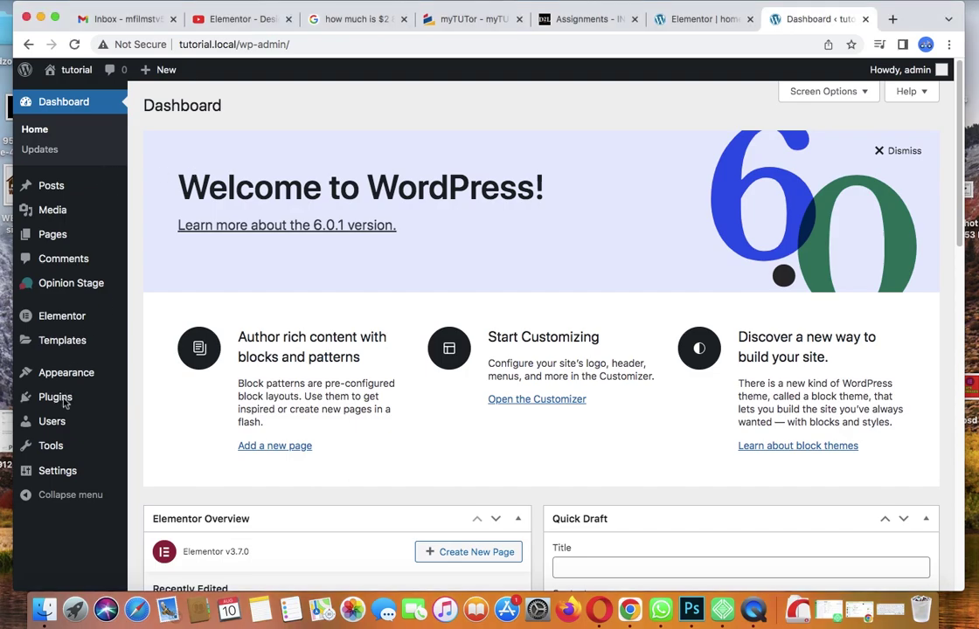
mouse_move(65, 400)
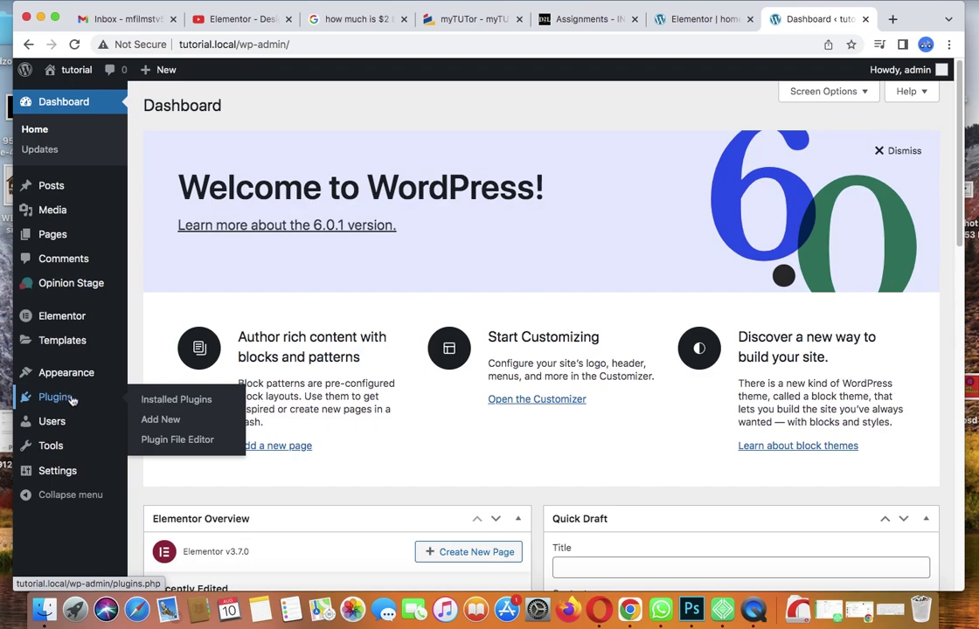
left_click(167, 421)
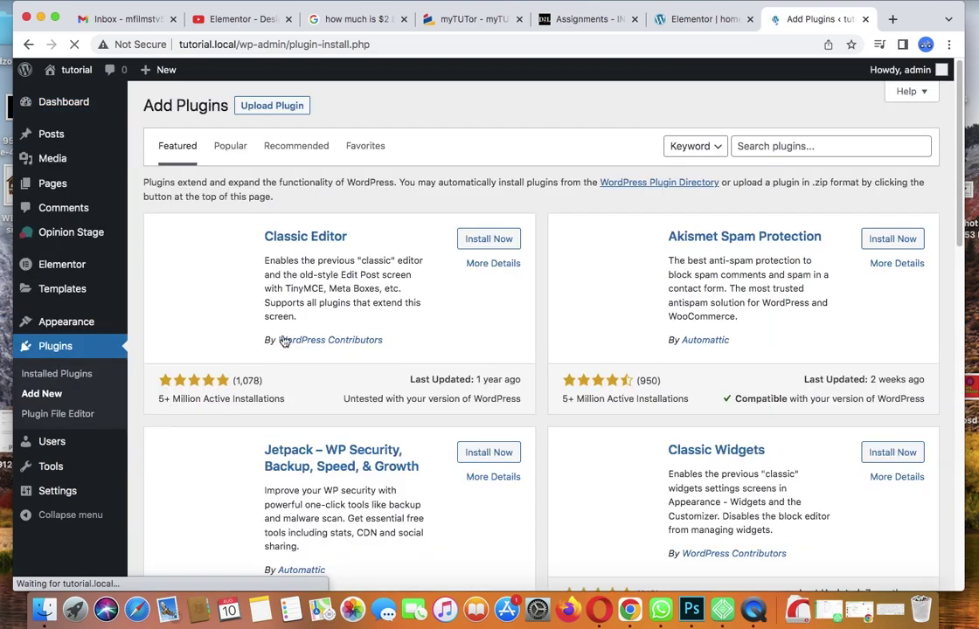
Search the plugin directory for "ultimate member", using the on-screen keyboard and closing it when done
left_click(741, 146)
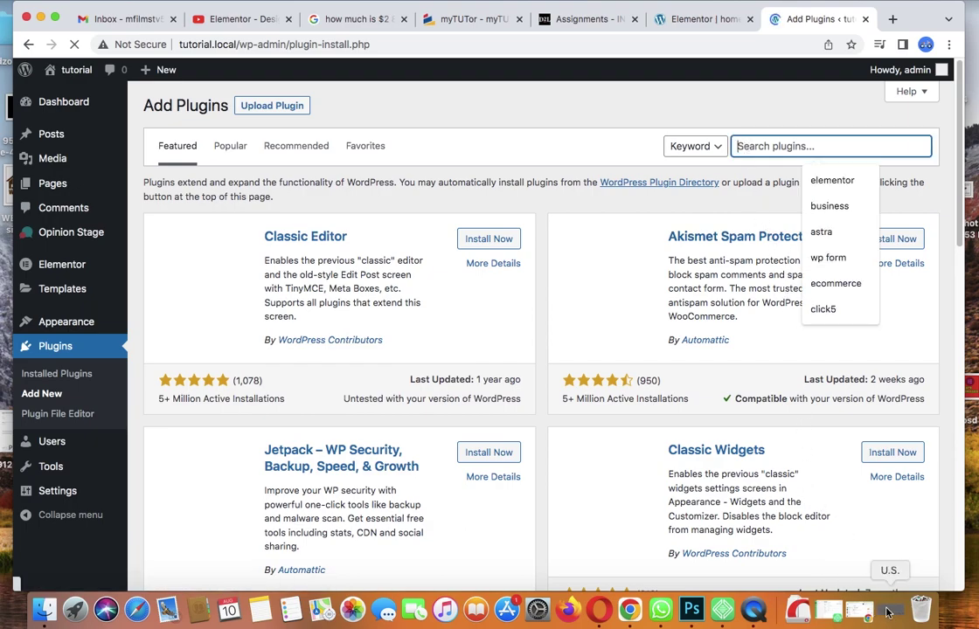
left_click_drag(581, 165, 605, 249)
type("u")
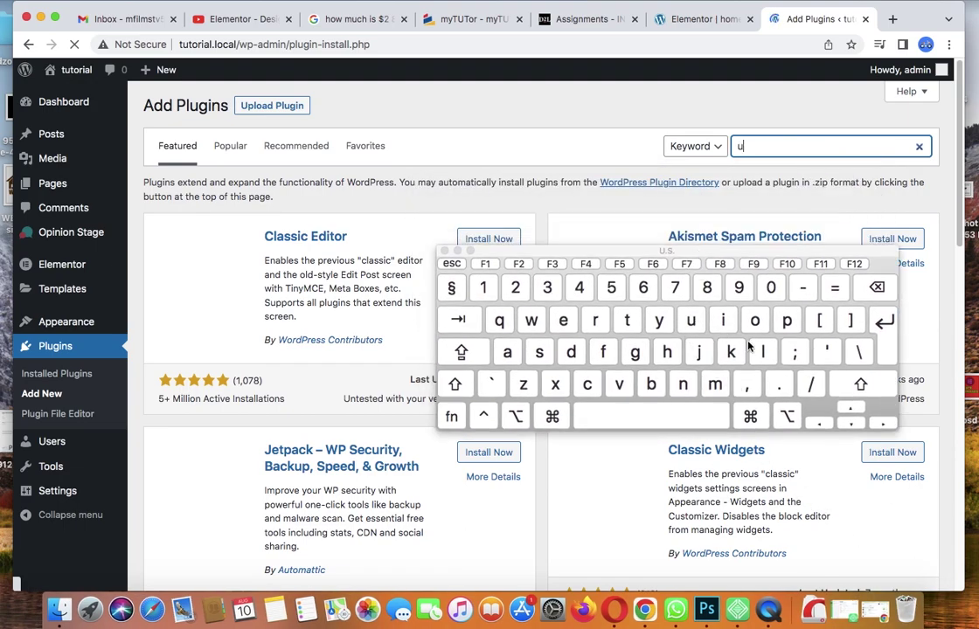
type("ltim")
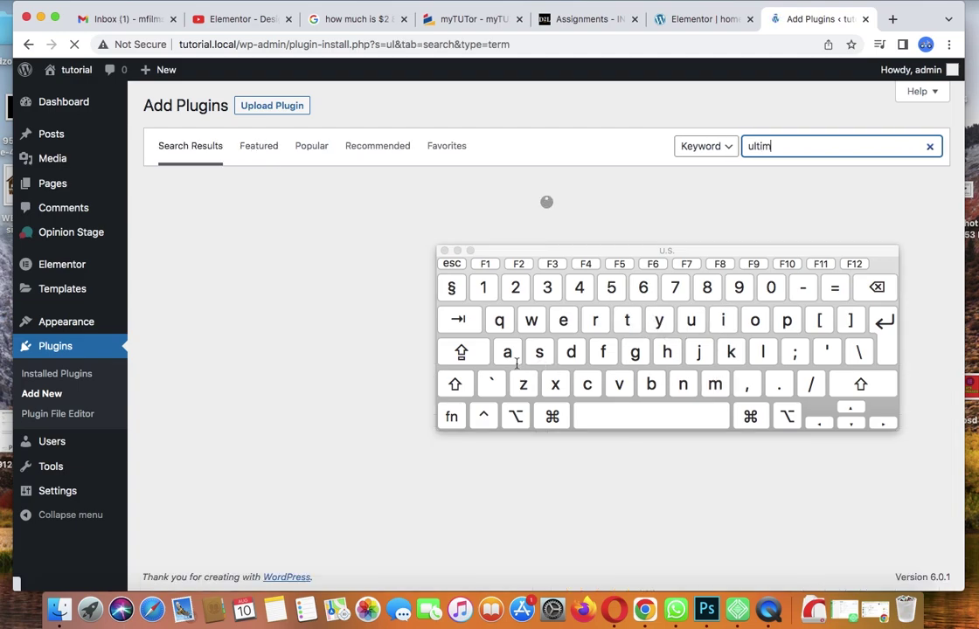
type("ate memb")
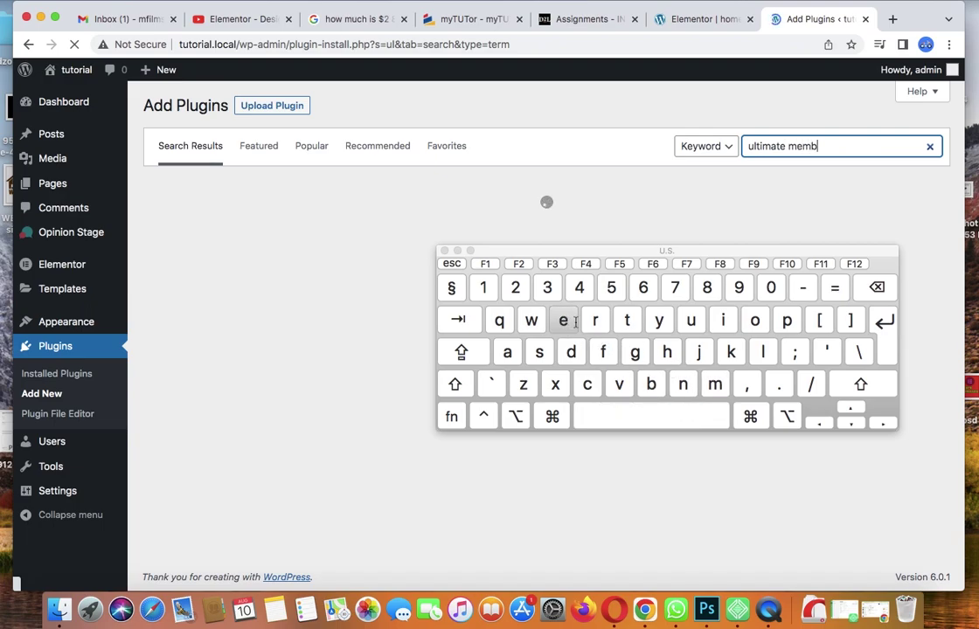
type("ers")
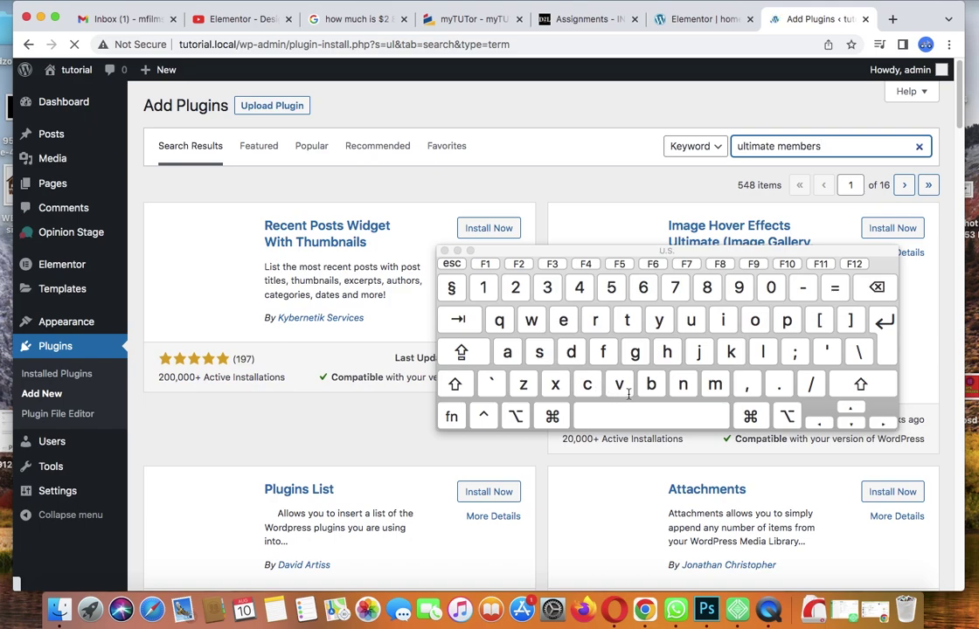
type("s")
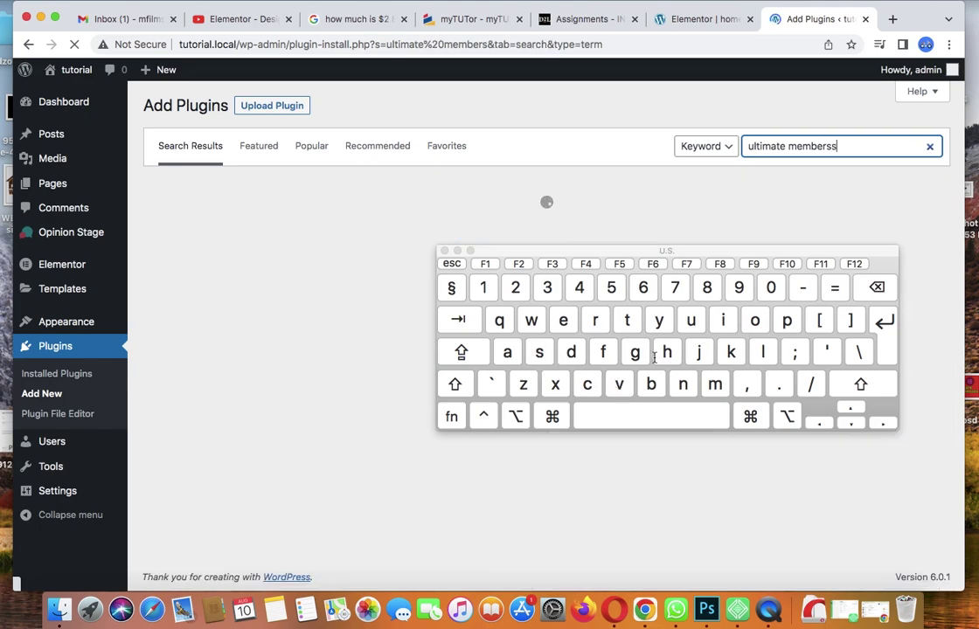
type("hip")
key("BackSpace")
key("BackSpace")
key("BackSpace")
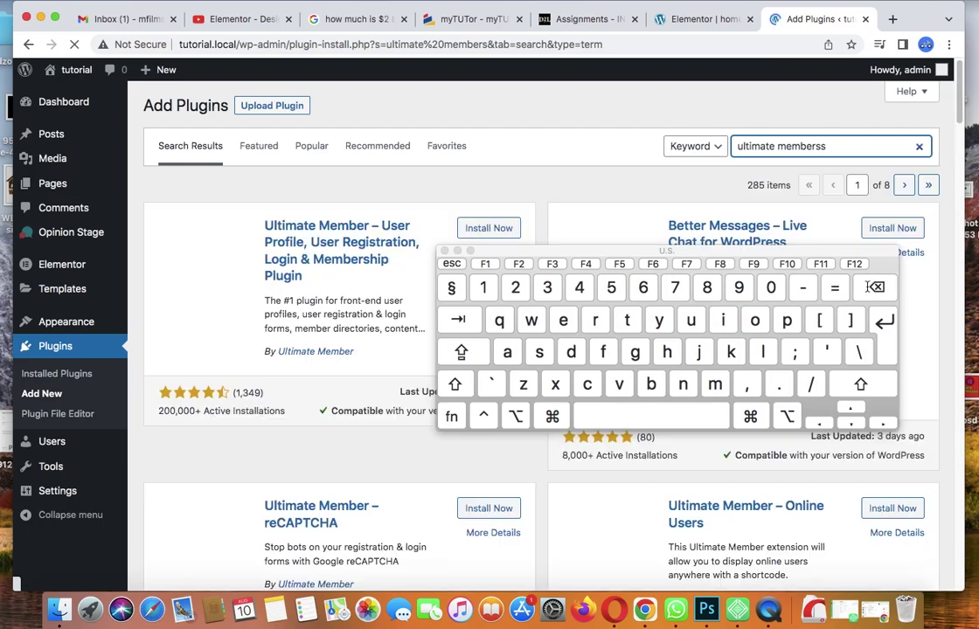
key("BackSpace")
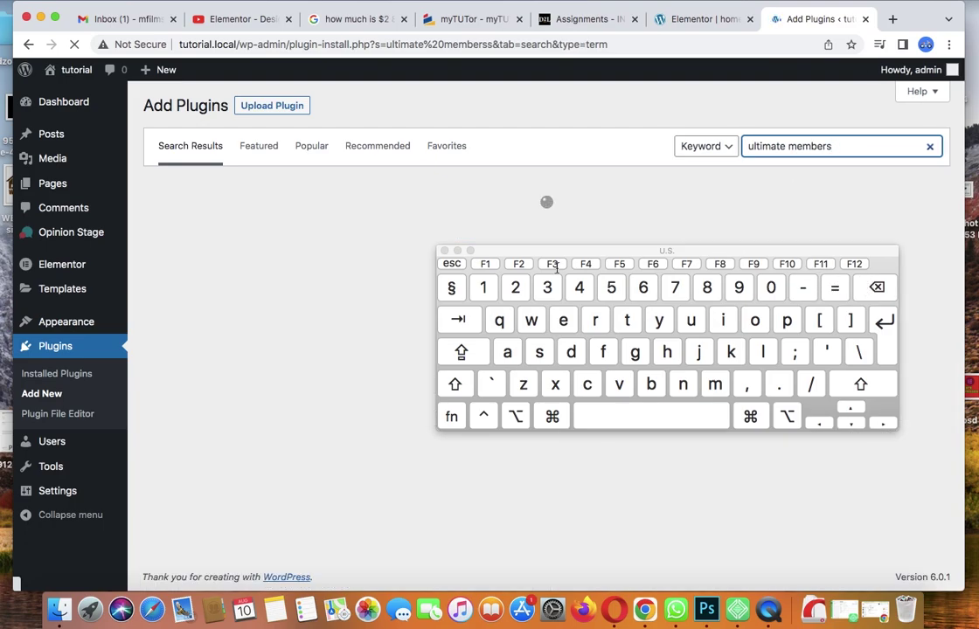
key("BackSpace")
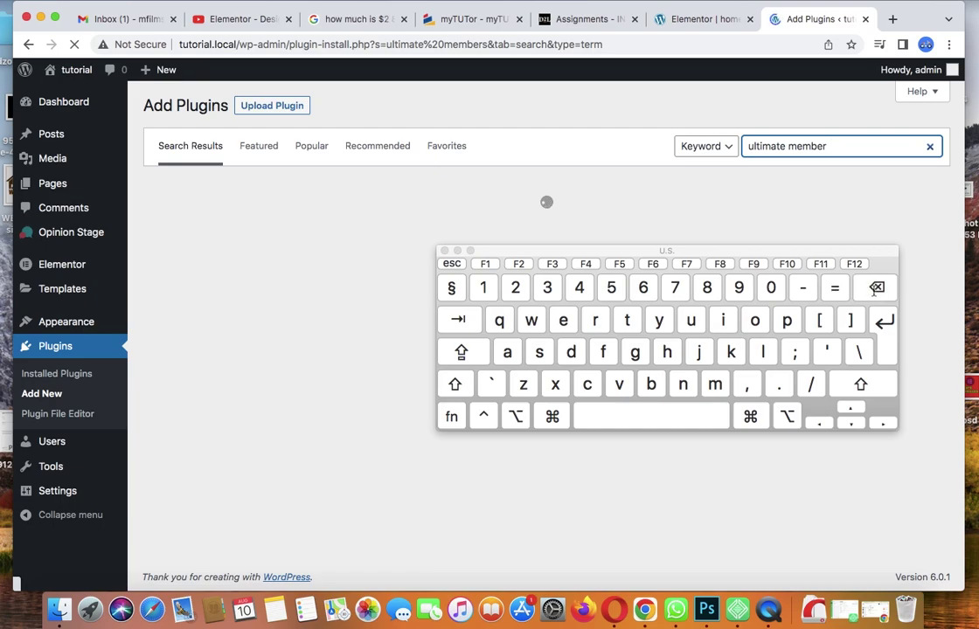
left_click(456, 251)
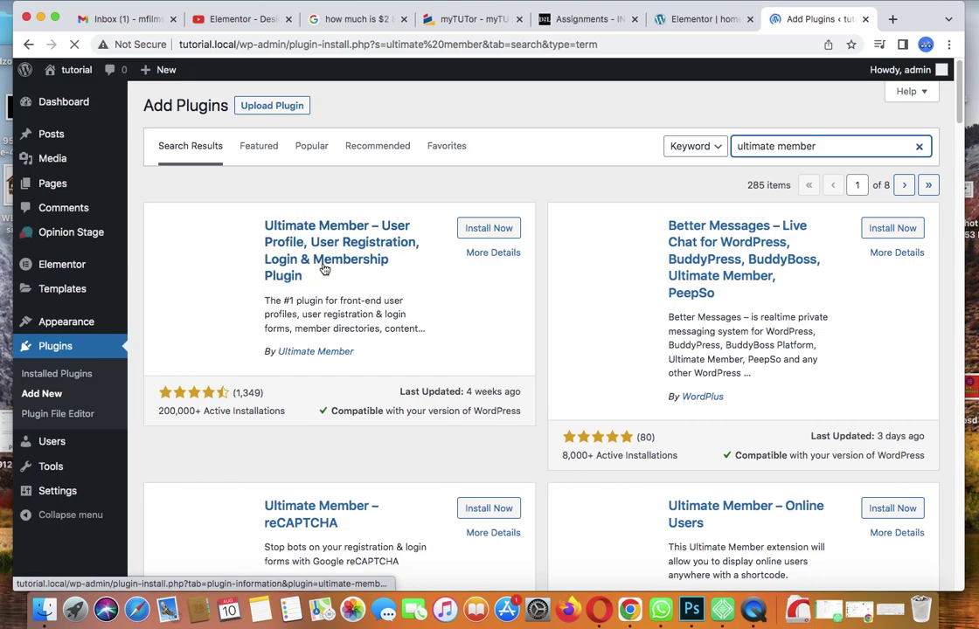
Install and activate the plugin "Ultimate Member – User Profile, User Registration, Login & Membership Plugin"
left_click(489, 229)
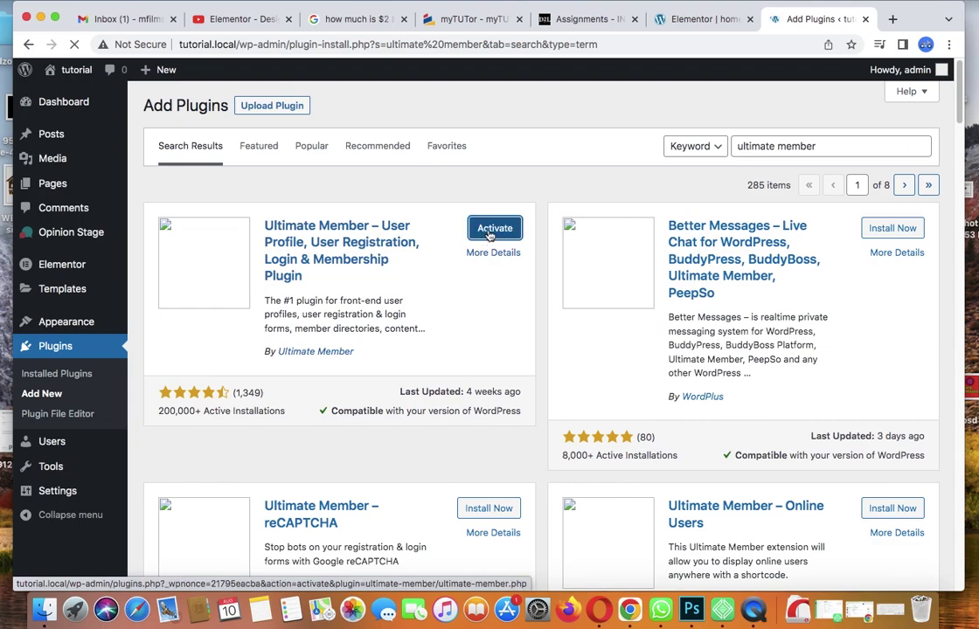
left_click(490, 232)
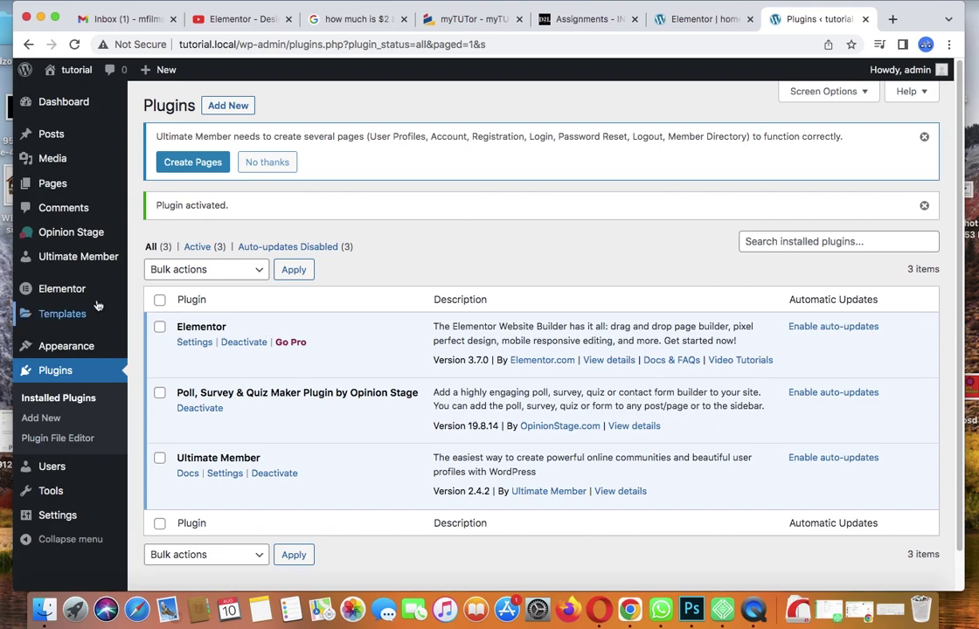
Create the pages Ultimate Member needs and save its general page assignments
left_click(190, 163)
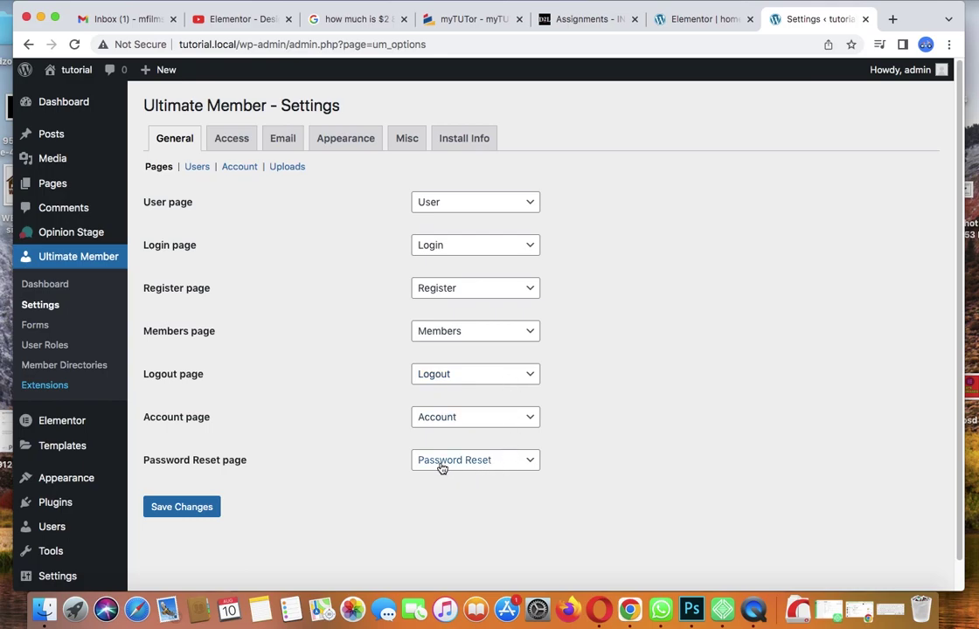
left_click(193, 514)
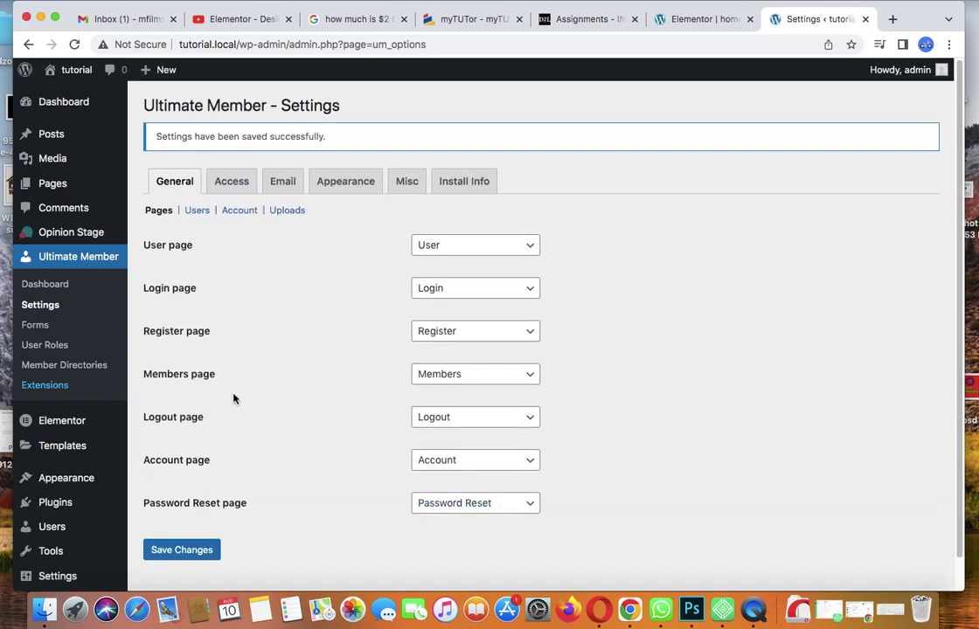
Review Ultimate Member's Access, Email and Appearance settings
left_click(236, 189)
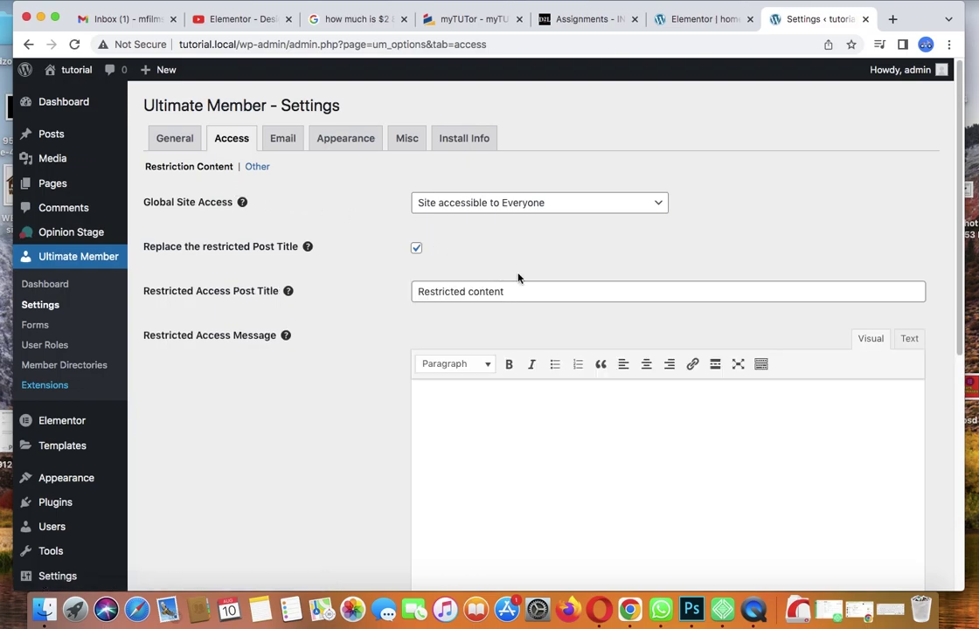
left_click(287, 142)
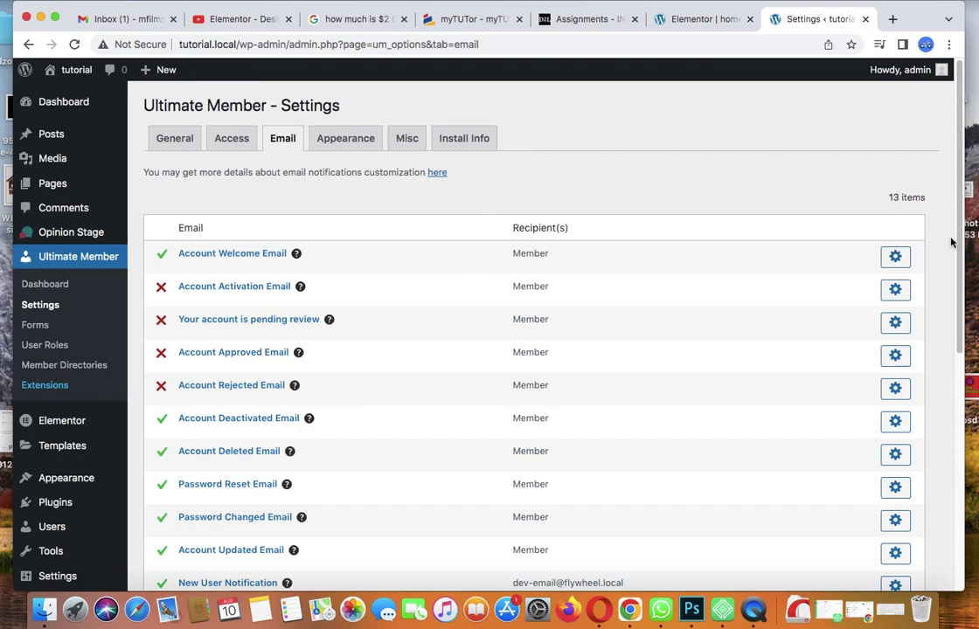
scroll(958, 238, "down", 1)
mouse_move(958, 238)
left_mouse_down()
mouse_move(952, 304)
mouse_move(948, 242)
left_mouse_up()
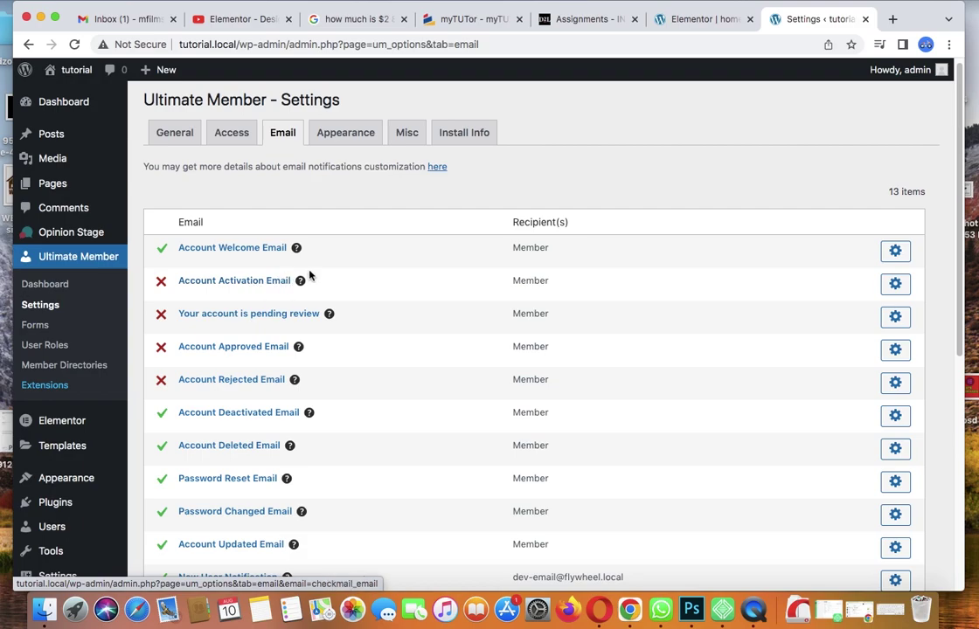
left_click(346, 139)
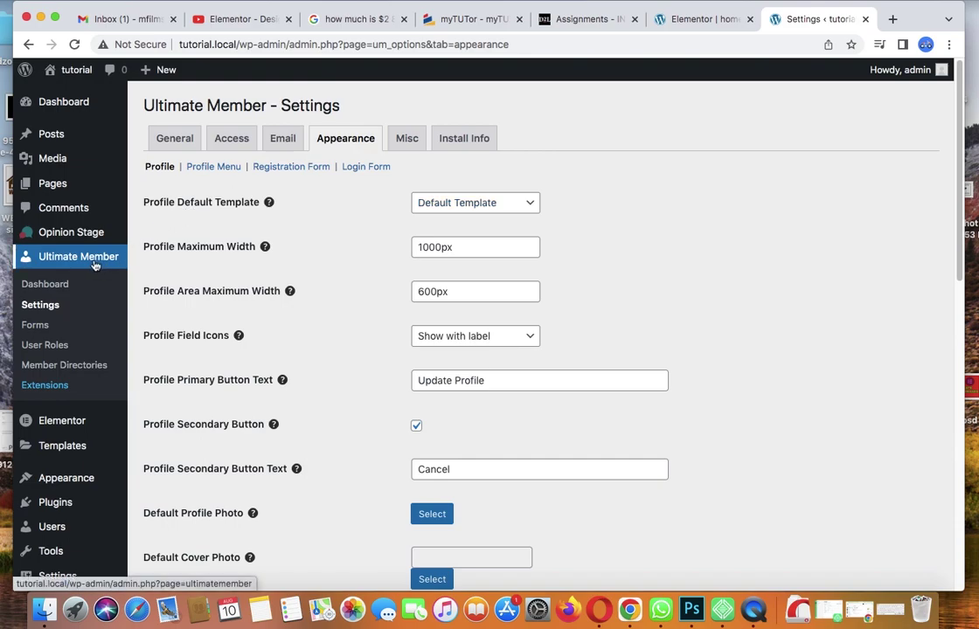
Open Ultimate Member's Default Registration form for editing and look over the field types that can be added to it
left_click(58, 328)
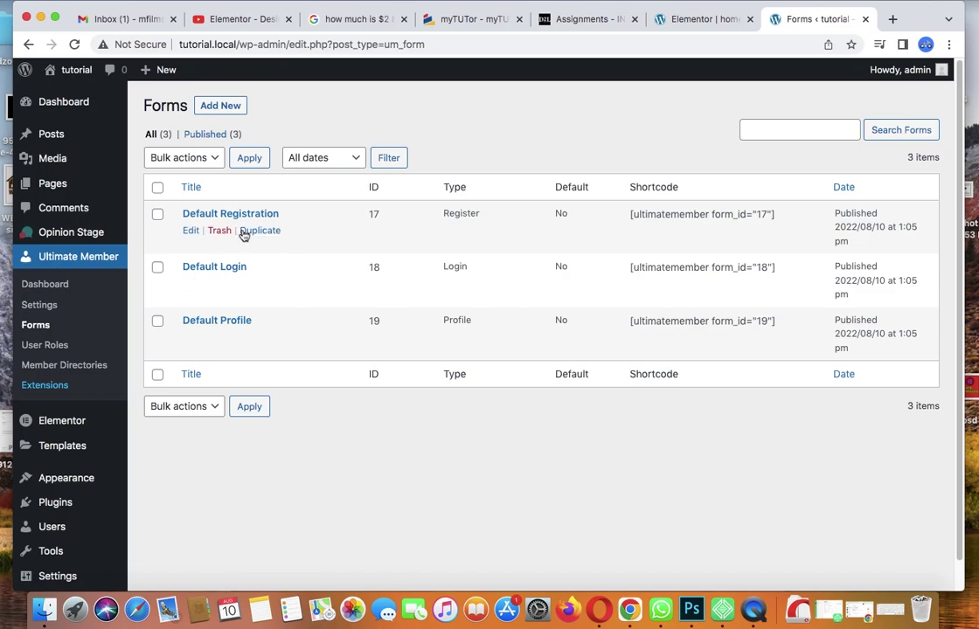
left_click(190, 231)
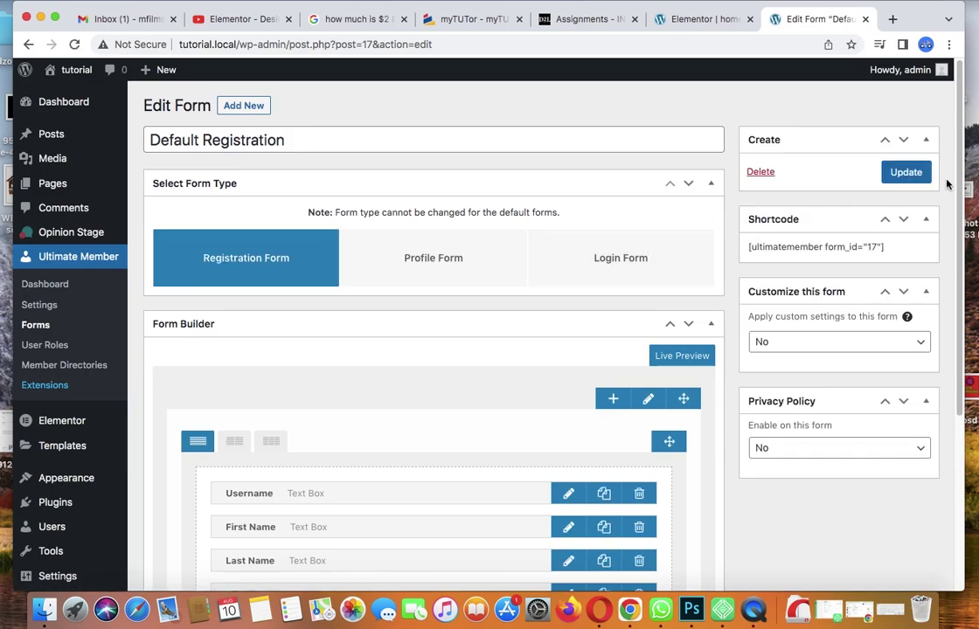
left_click_drag(962, 175, 948, 276)
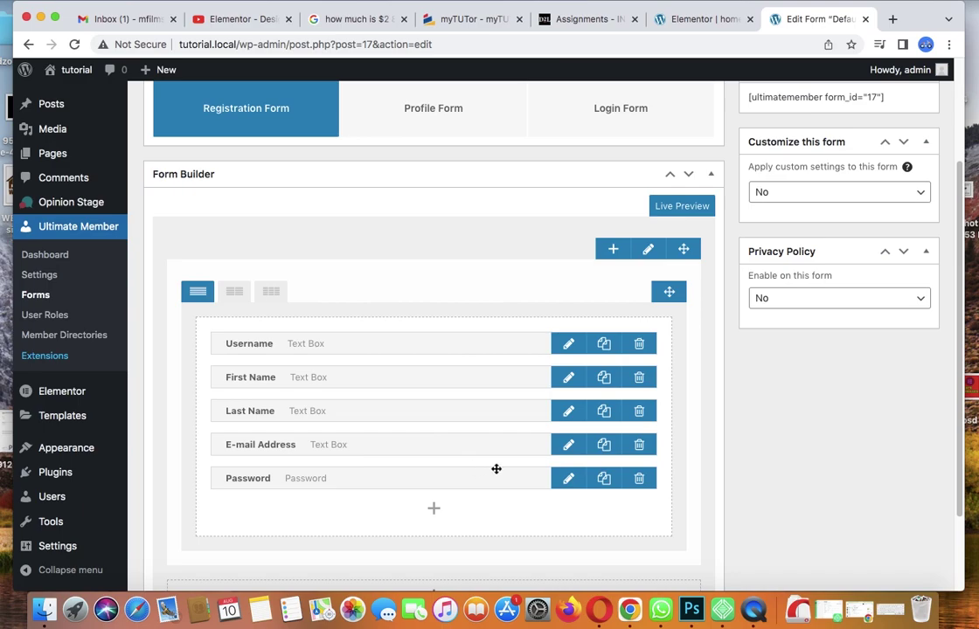
left_click(435, 511)
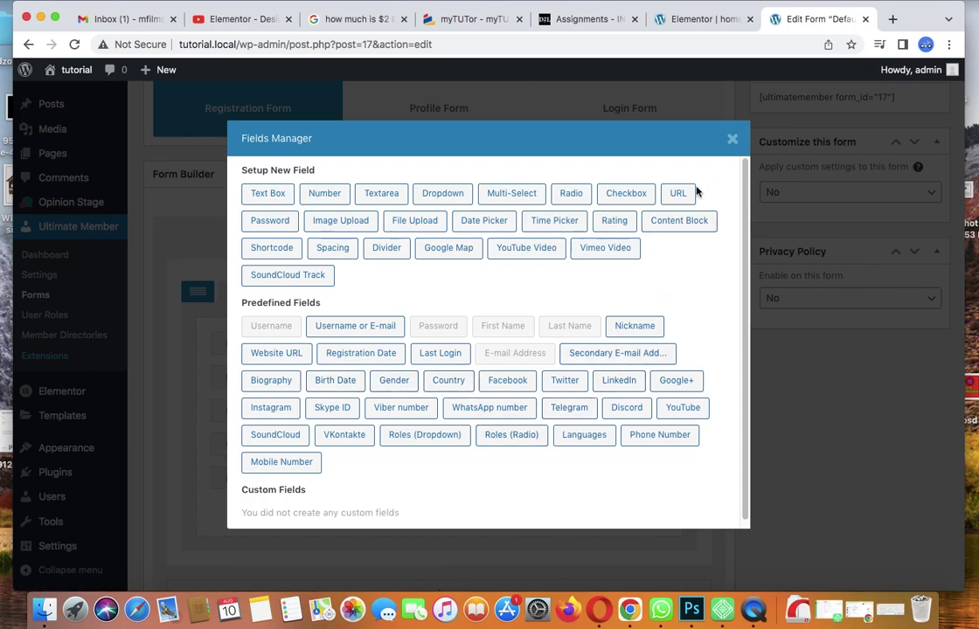
left_click(733, 138)
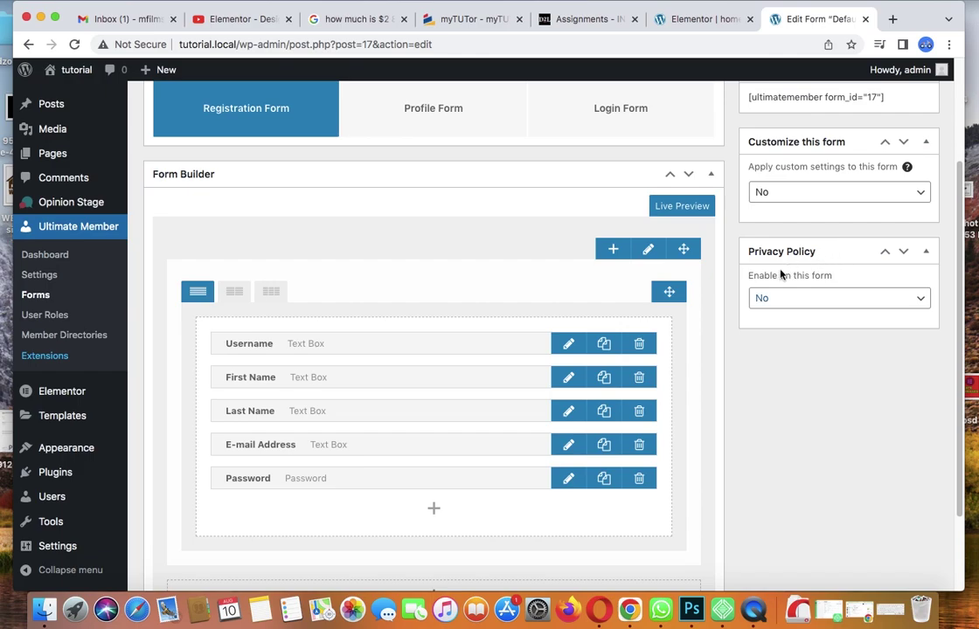
Enable the privacy policy on the registration form and view the pages offered as its content without choosing one
left_click(918, 300)
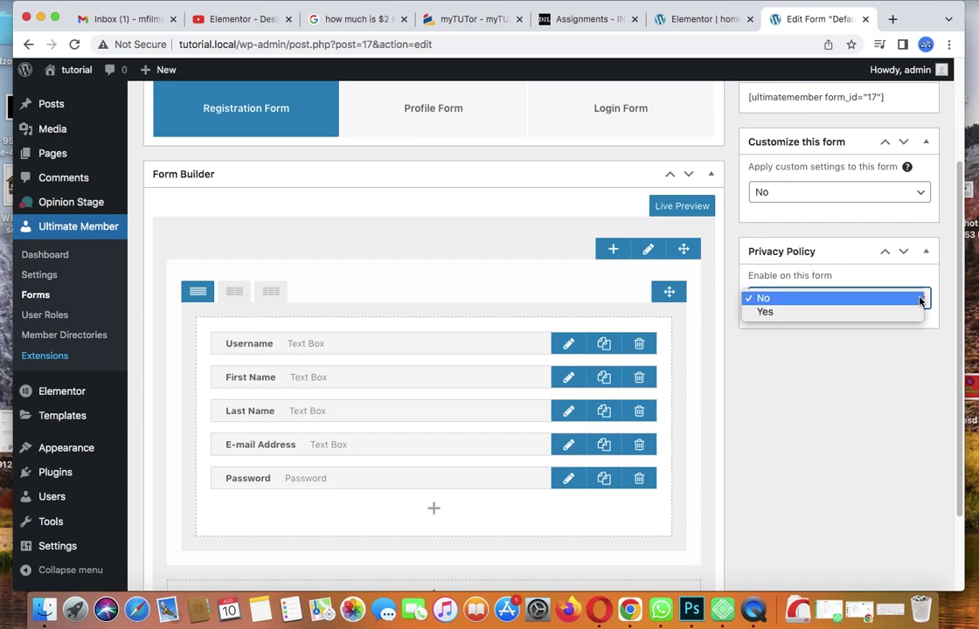
left_click(869, 313)
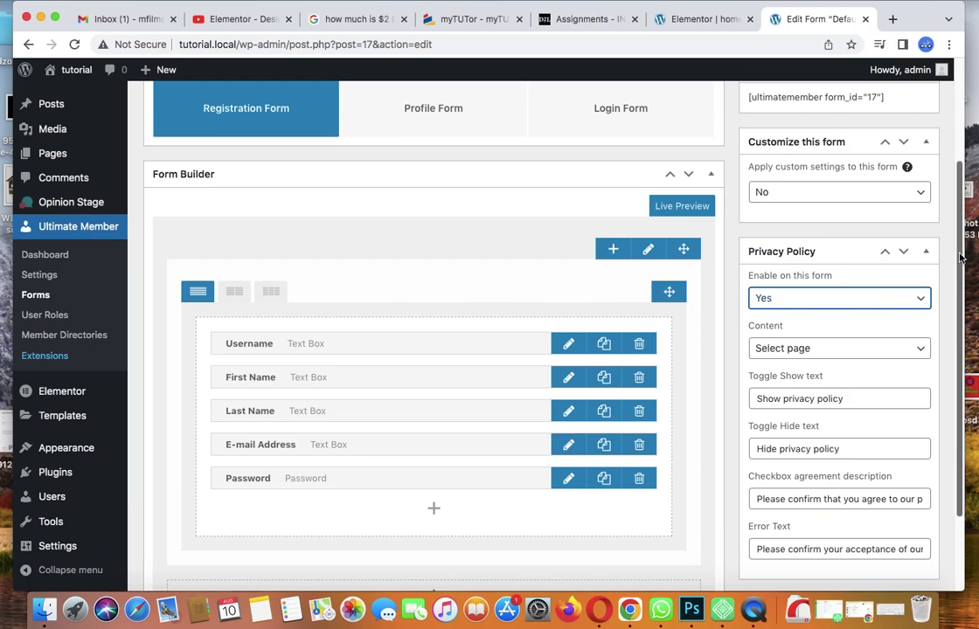
scroll(960, 257, "down", 1)
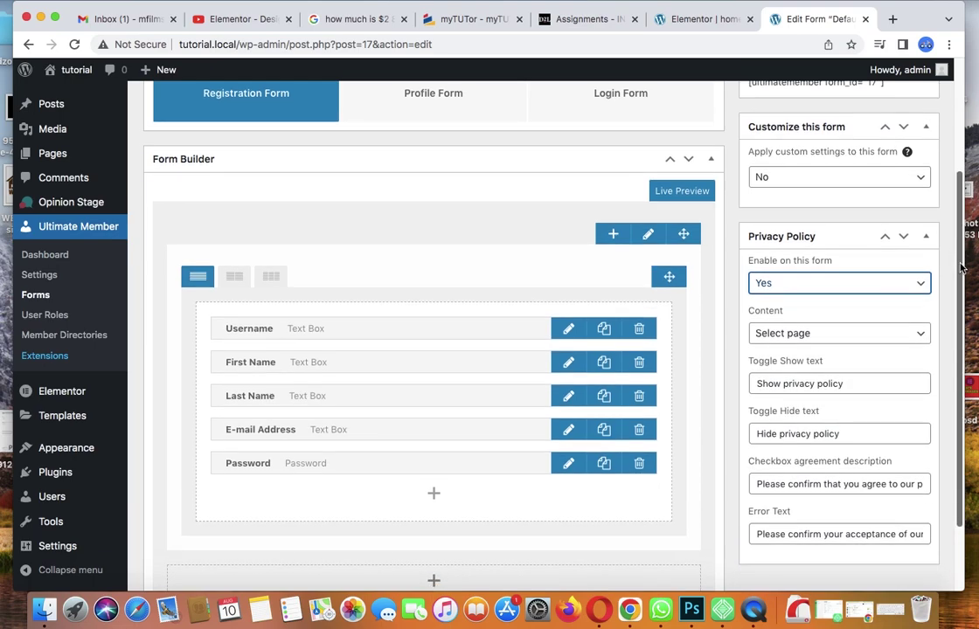
left_click(920, 338)
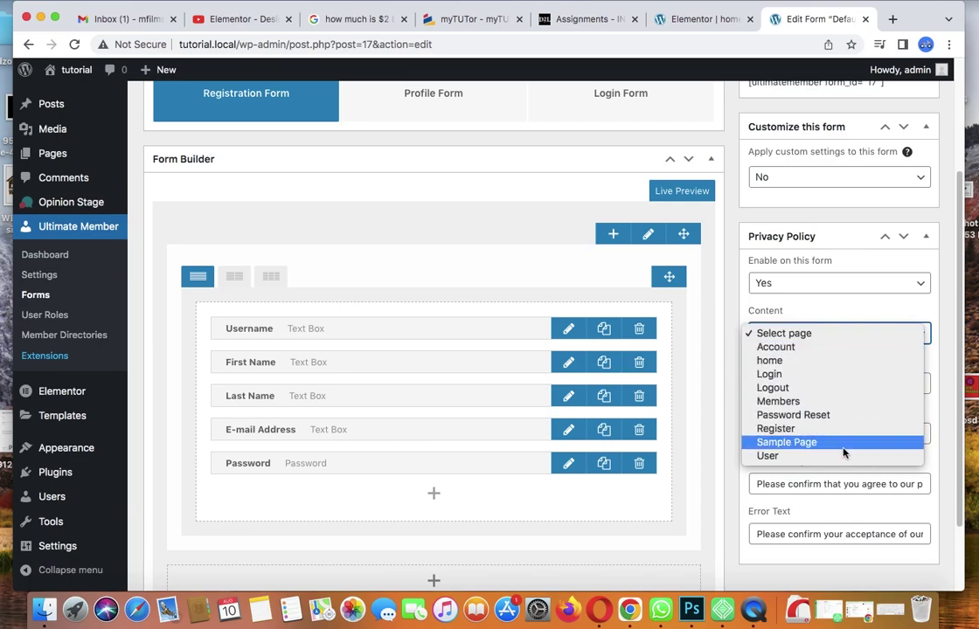
left_click(927, 319)
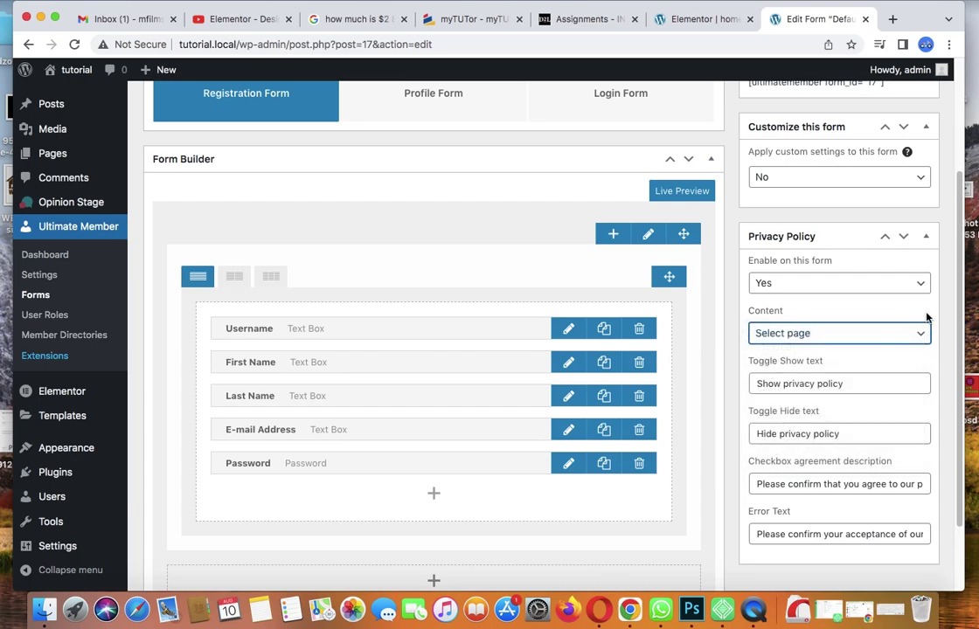
Apply custom settings to the Default Registration form and update the form
left_click_drag(960, 303, 964, 312)
scroll(878, 260, "up", 3)
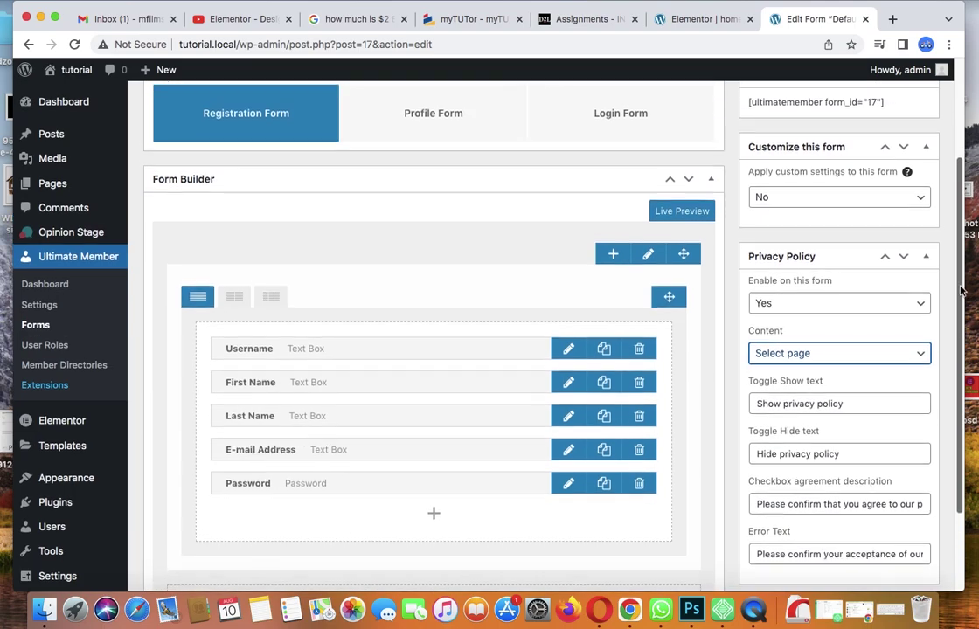
left_click(865, 231)
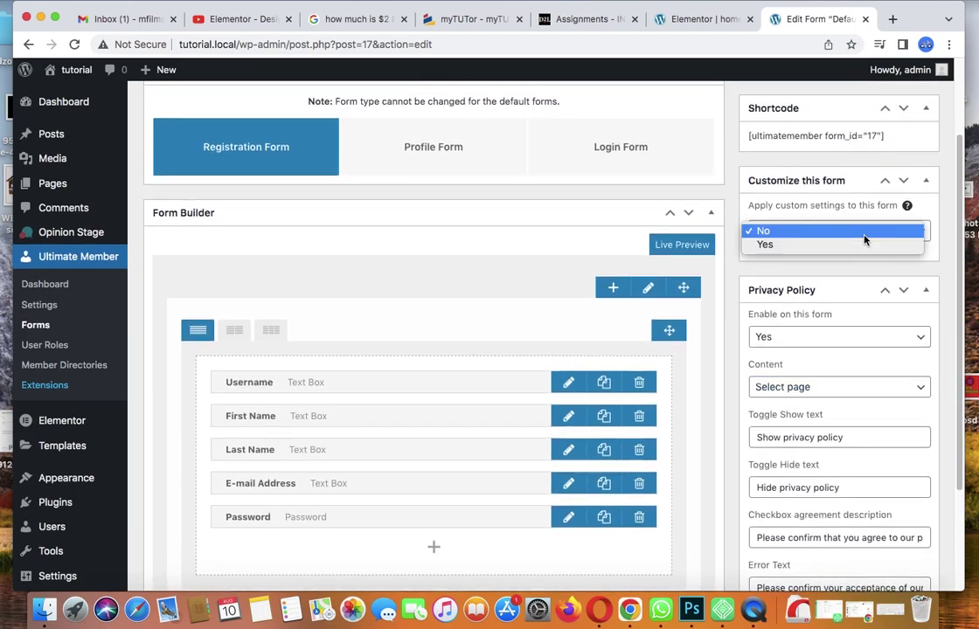
left_click(863, 244)
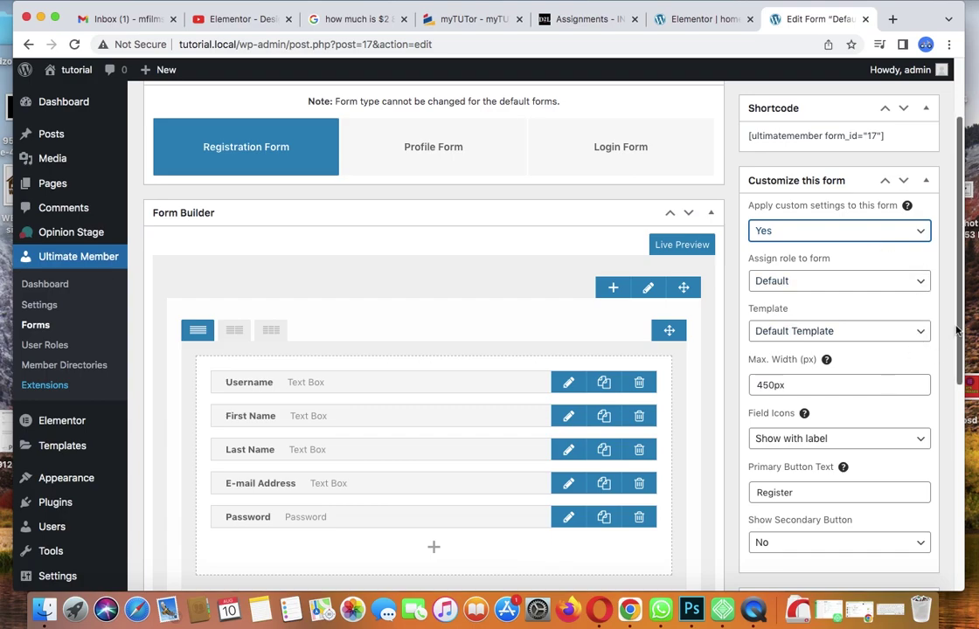
left_click_drag(956, 330, 954, 277)
left_click(900, 167)
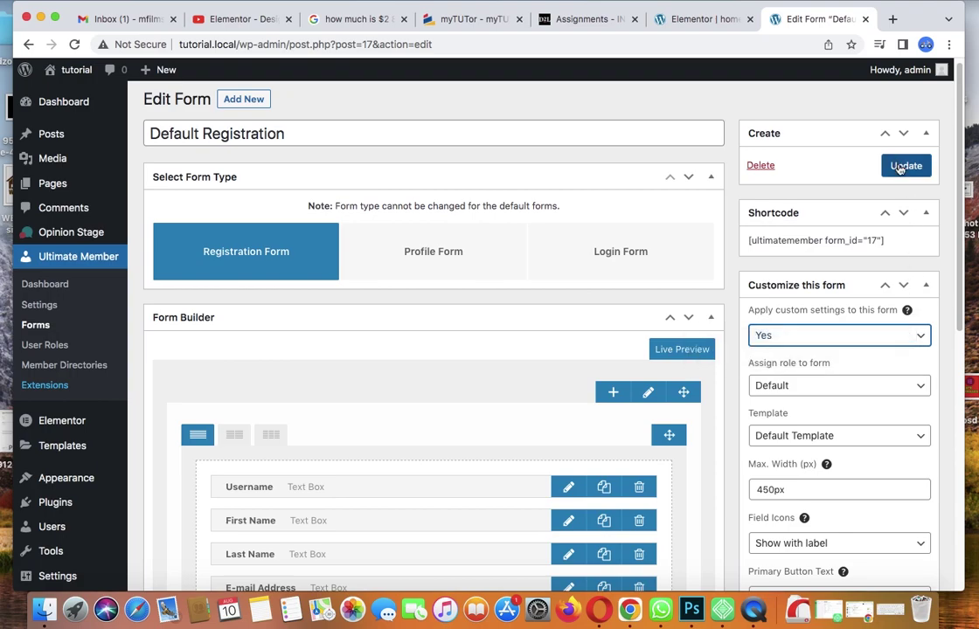
Save the changes to the Default Registration form and return to the list of forms
left_click(901, 167)
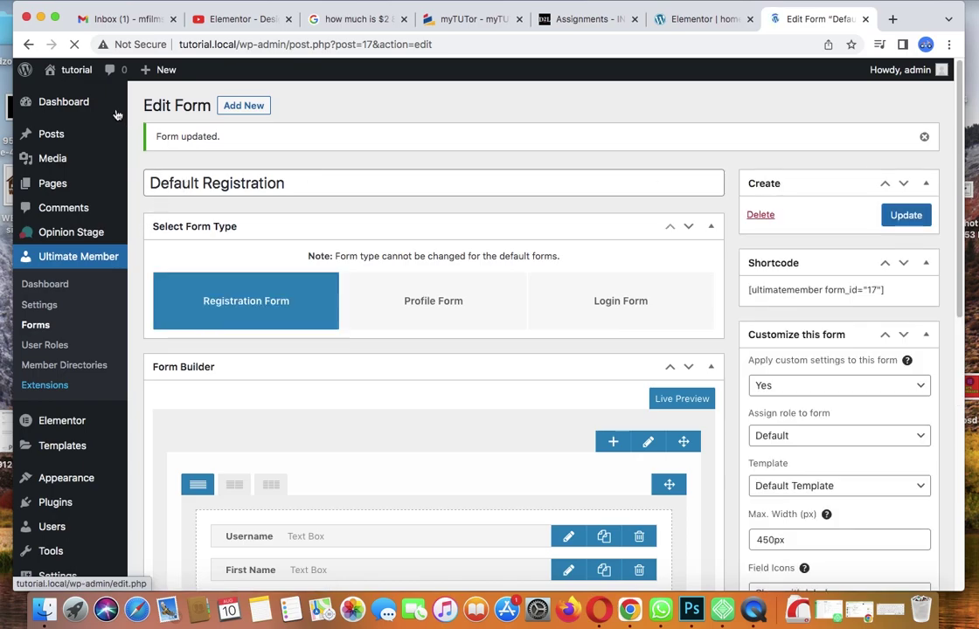
left_click(29, 45)
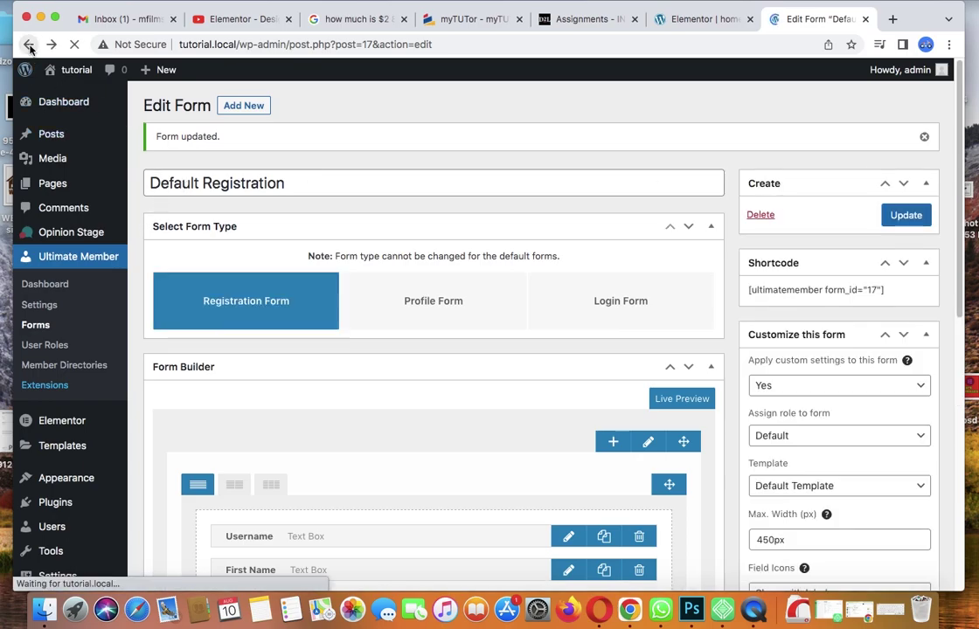
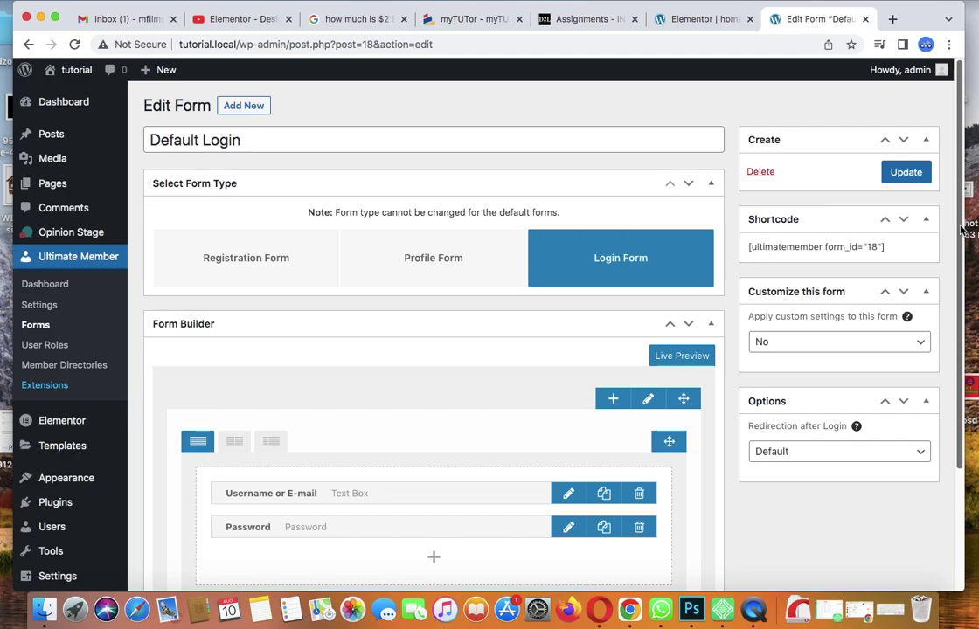
Review the Default Login form's Username or E-mail field settings and the field types that can be added to the form
scroll(962, 229, "down", 2)
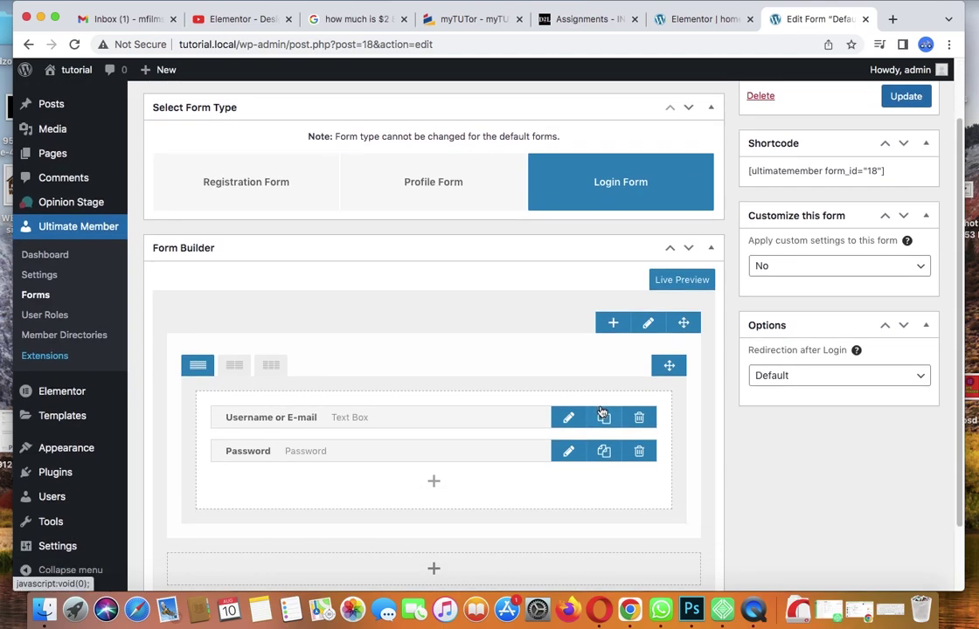
left_click(568, 418)
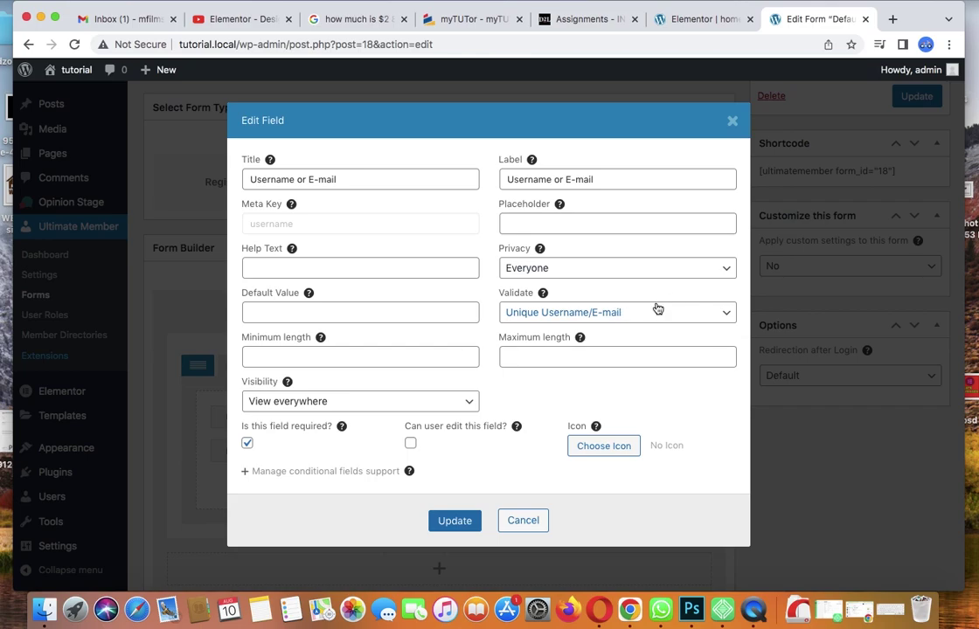
left_click(732, 121)
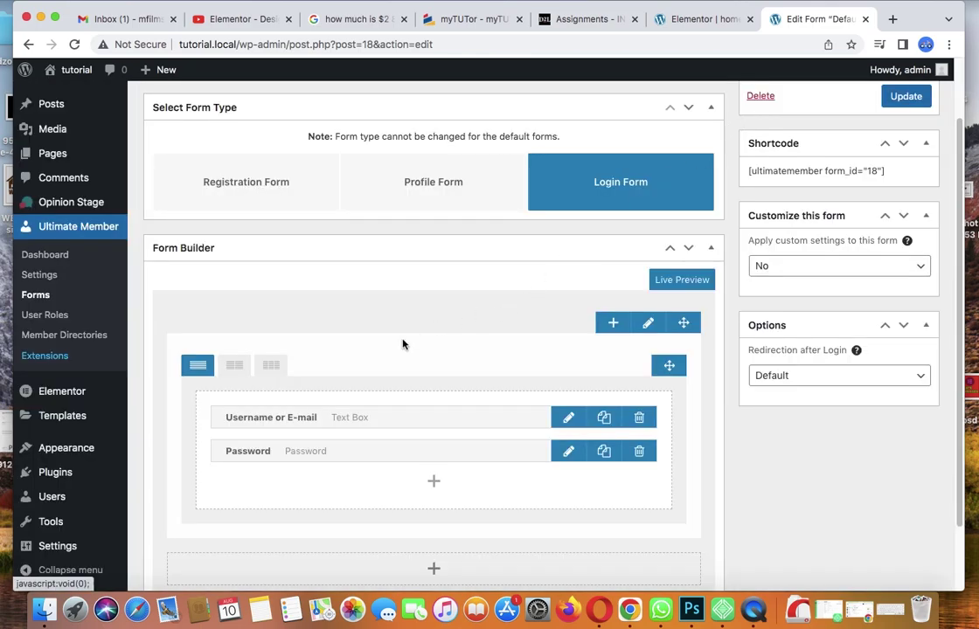
left_click(435, 484)
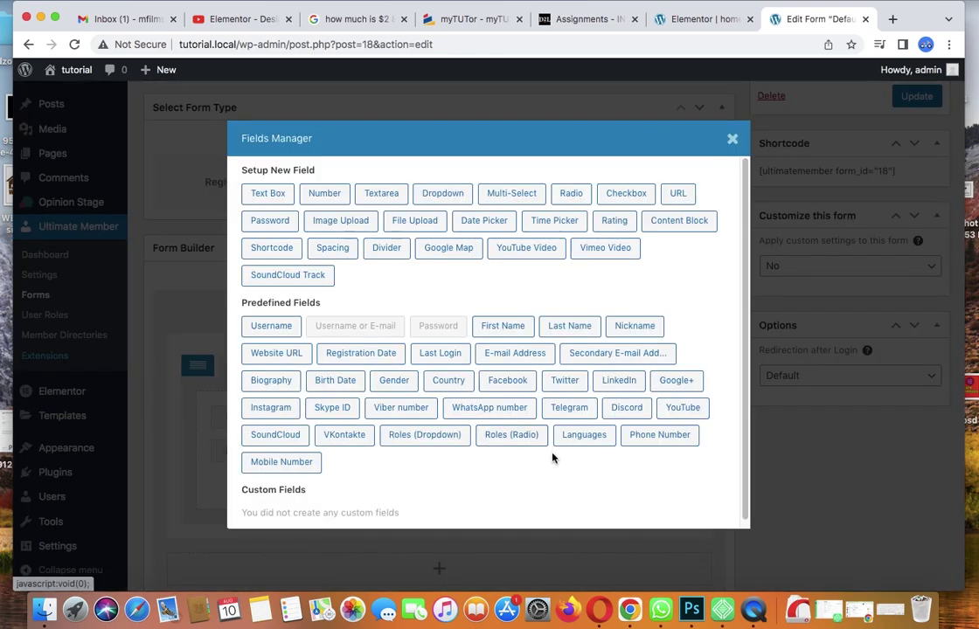
left_click(732, 139)
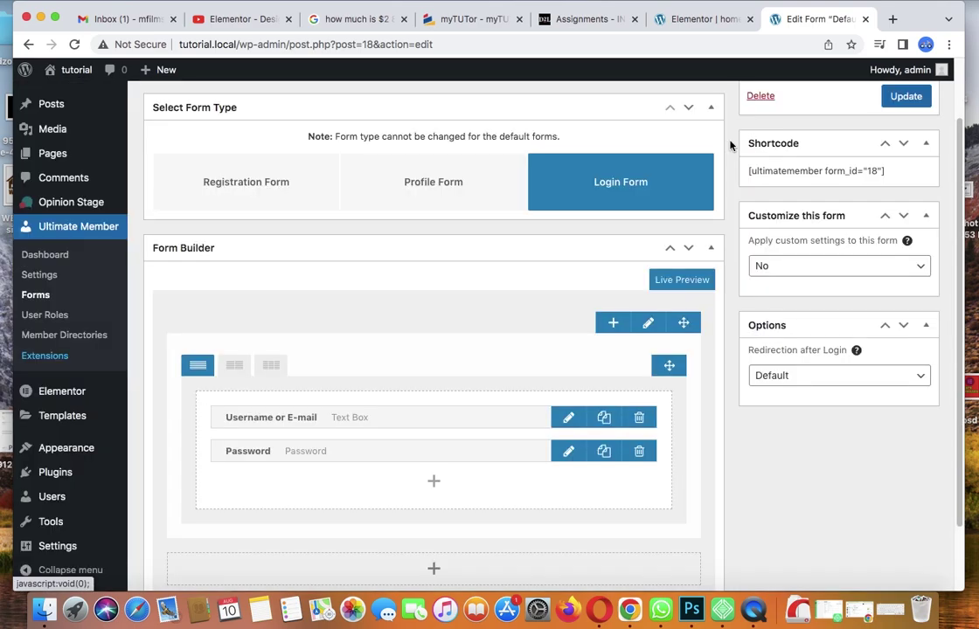
Set the Default Login form's redirection after login to Redirect to profile
left_click(876, 376)
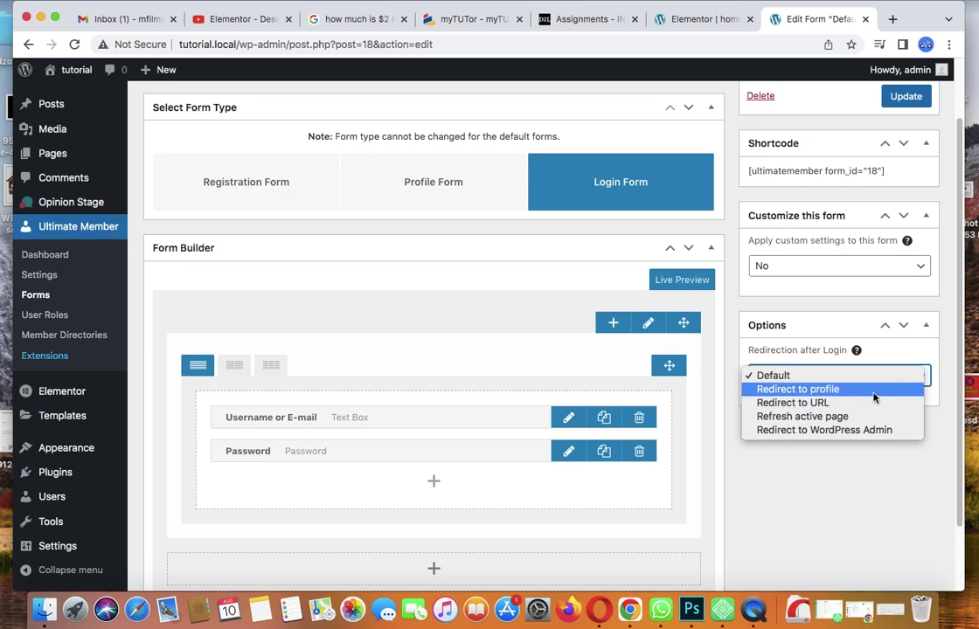
left_click(875, 396)
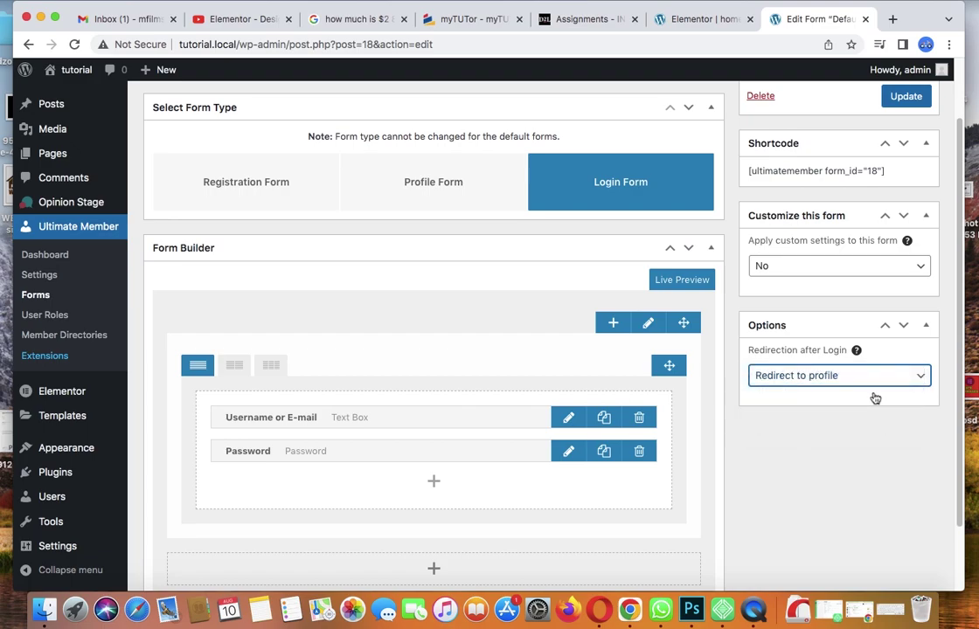
left_click(920, 377)
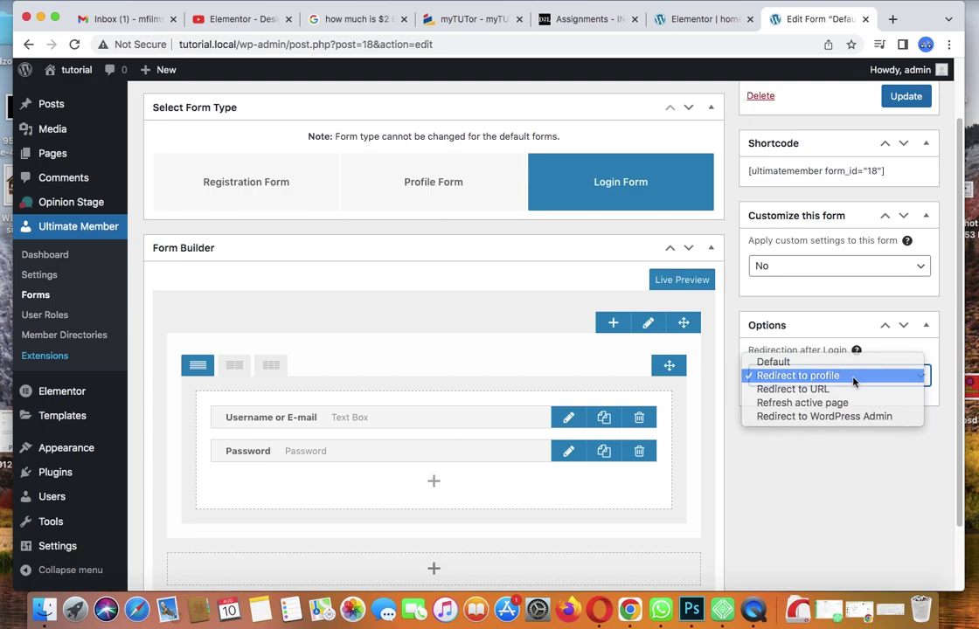
left_click(855, 380)
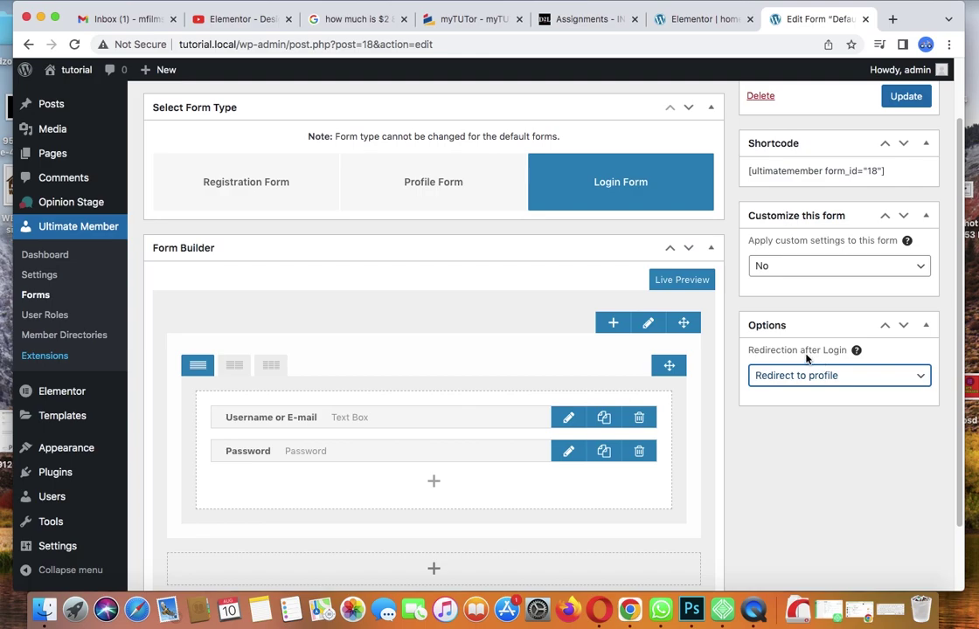
Open Ultimate Member's Default Profile form for editing
left_click(63, 255)
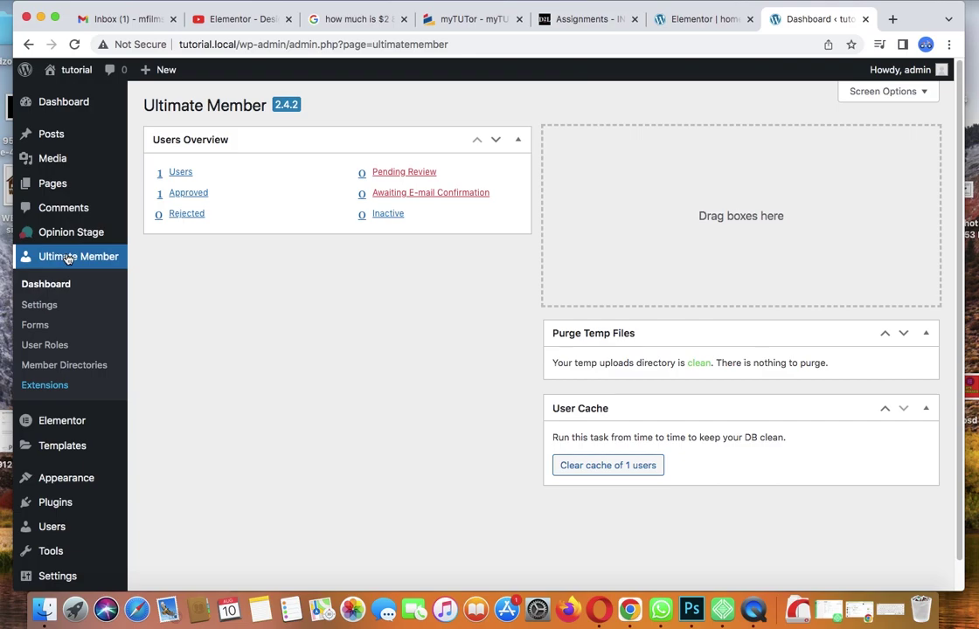
left_click(52, 327)
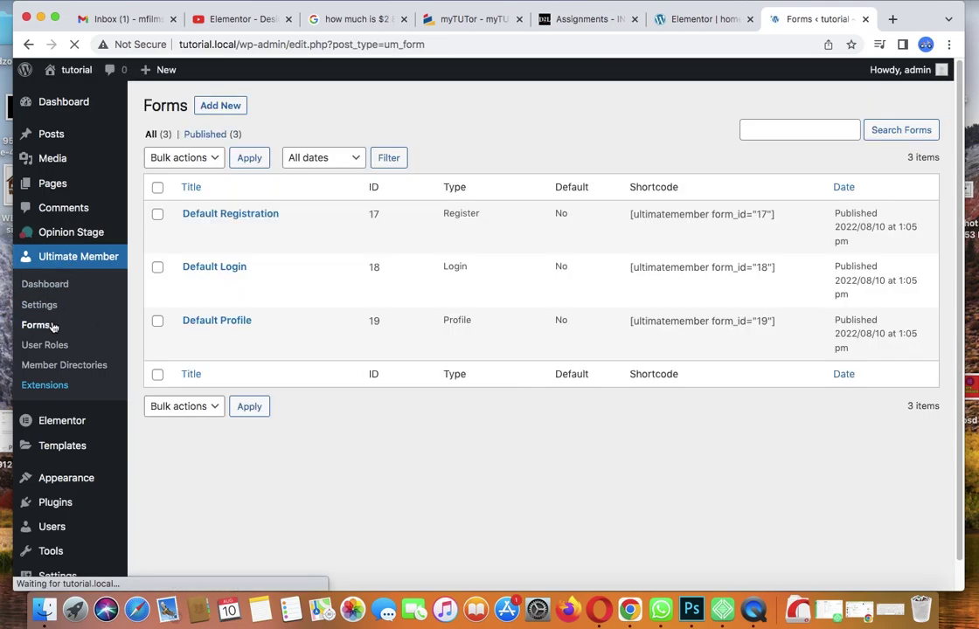
left_click(190, 337)
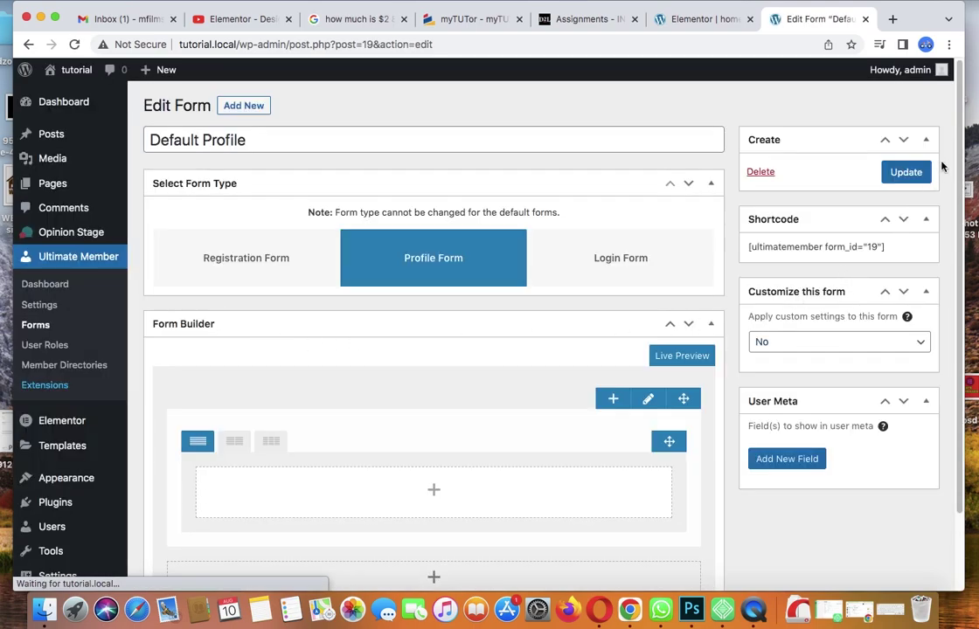
scroll(959, 160, "down", 1)
left_click_drag(959, 160, 956, 230)
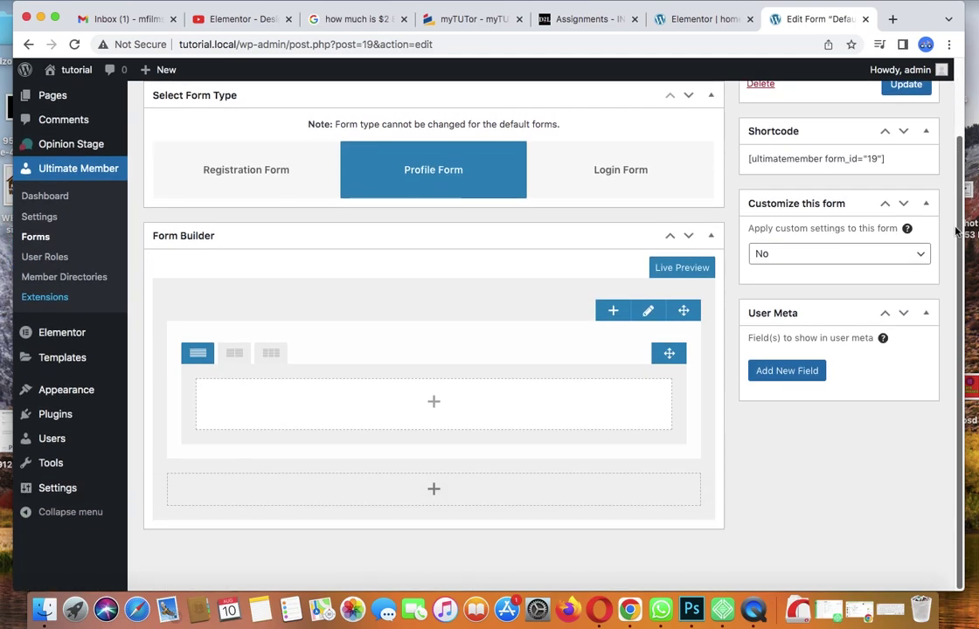
left_click(437, 487)
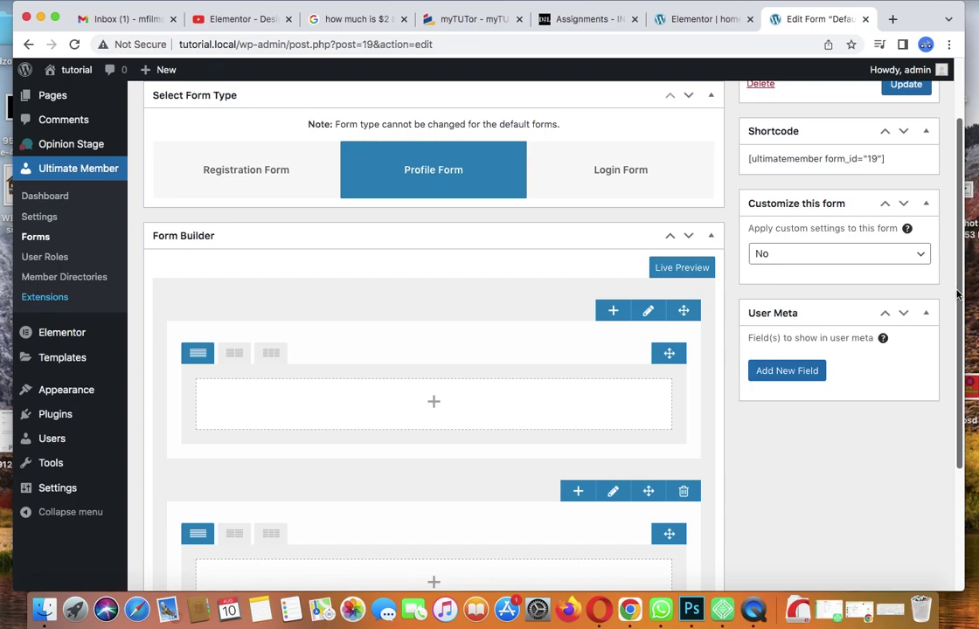
left_click_drag(957, 295, 946, 382)
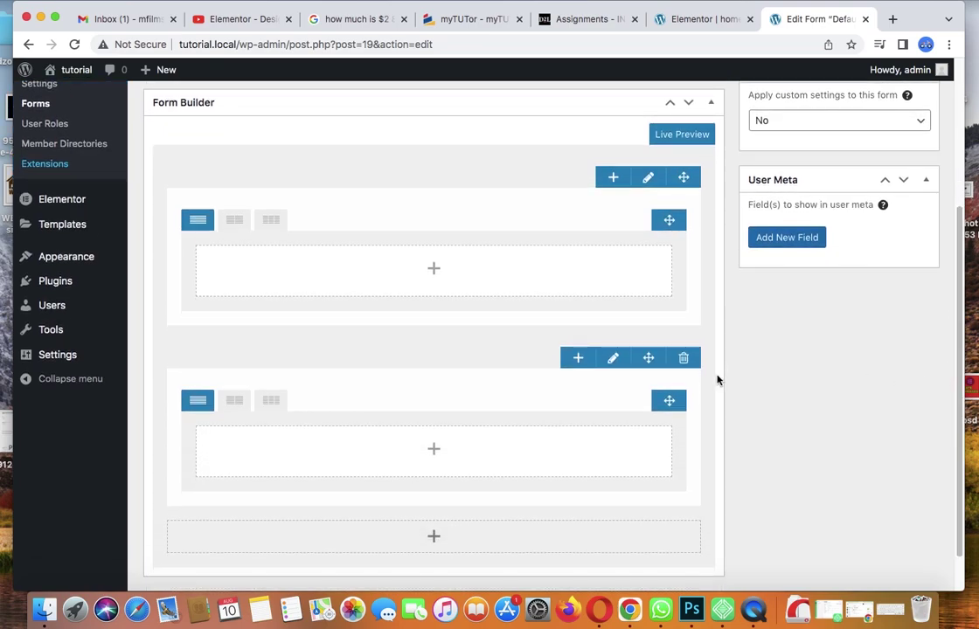
left_click(686, 358)
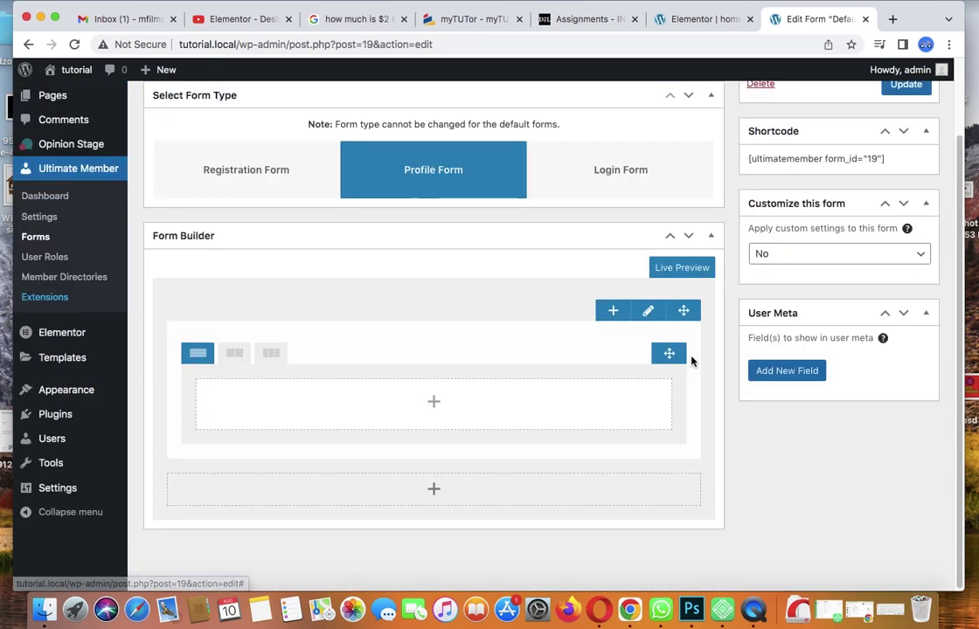
View the field types available for the profile form and add Biography as a field to show in user meta
left_click(435, 422)
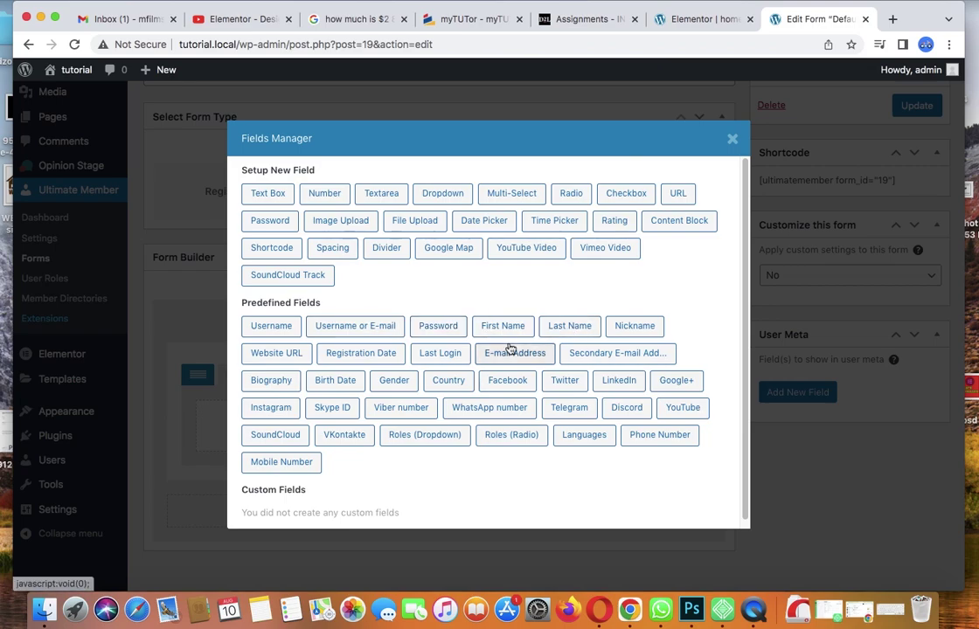
left_click(732, 140)
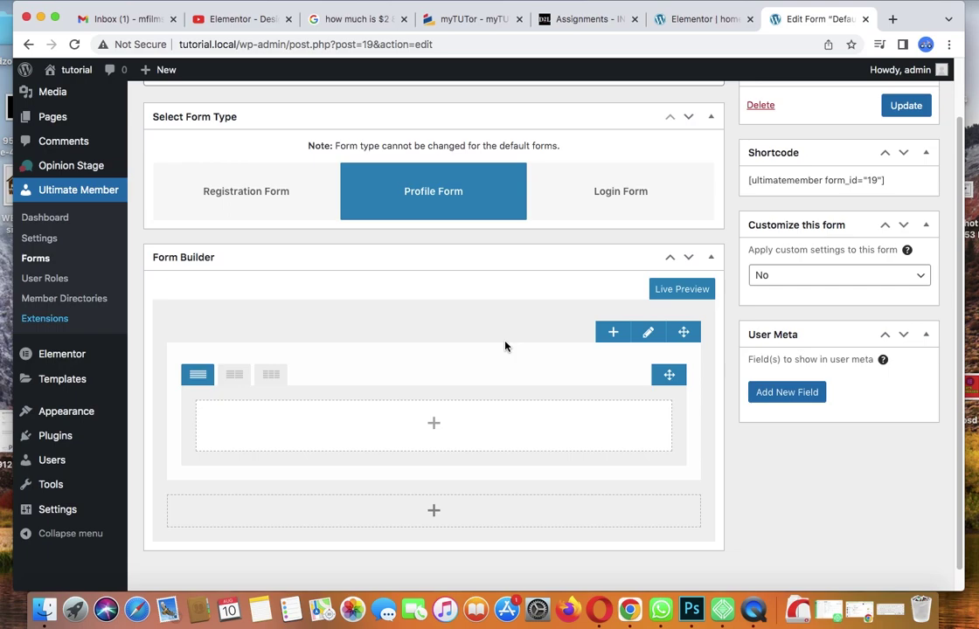
left_click(797, 392)
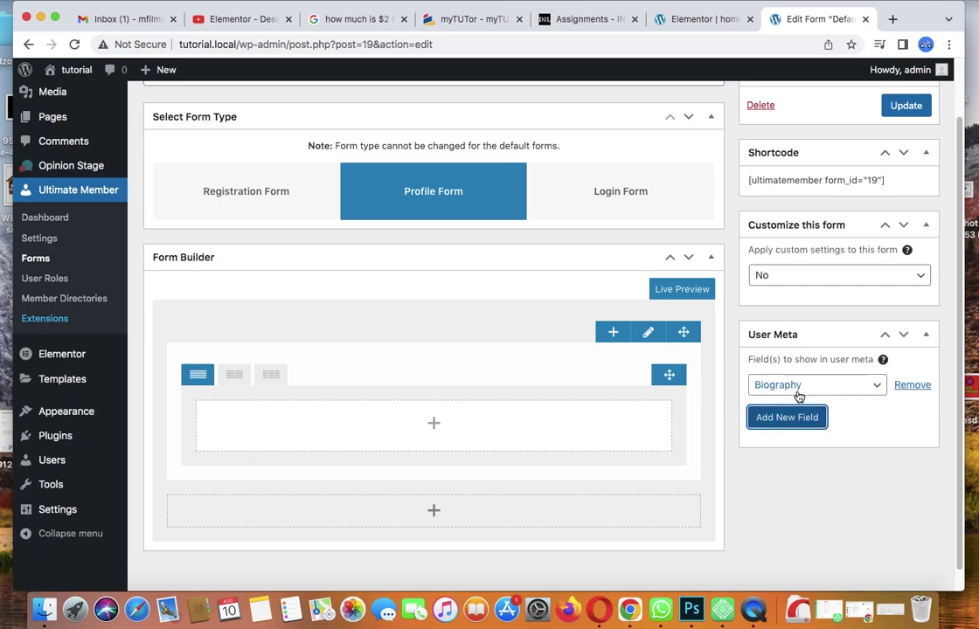
left_click(876, 388)
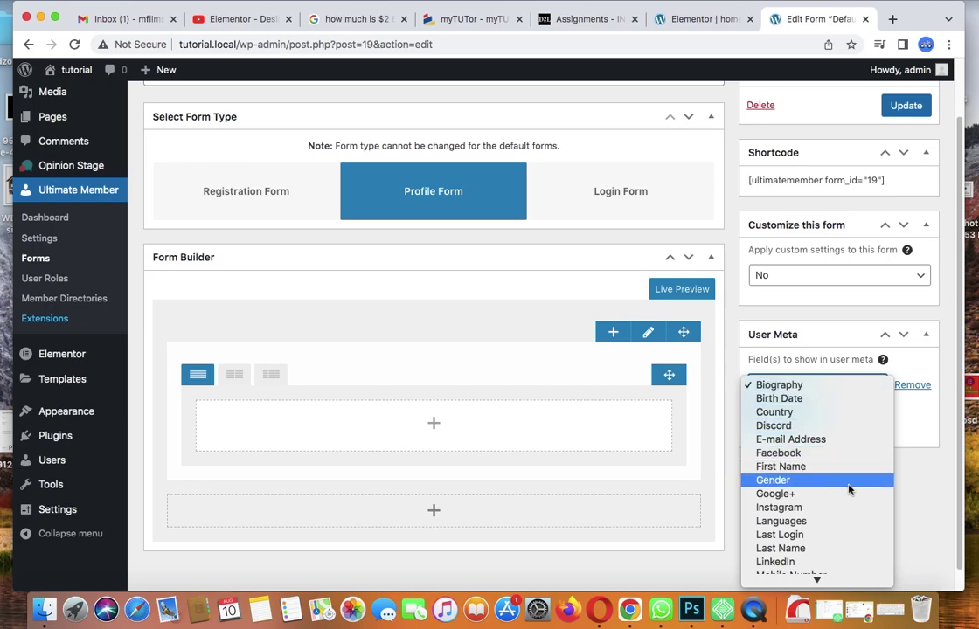
mouse_move(836, 573)
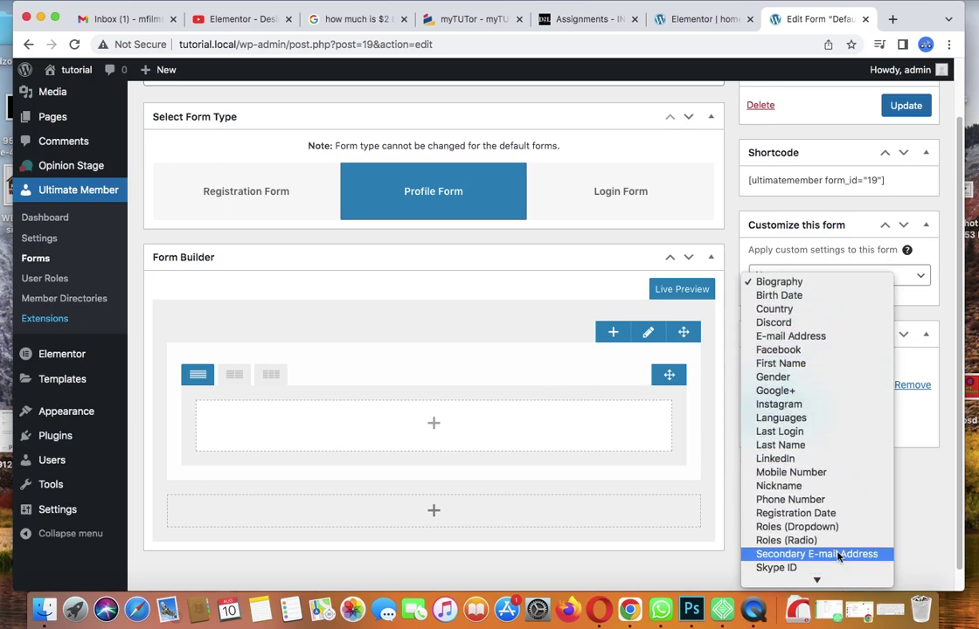
left_click(896, 489)
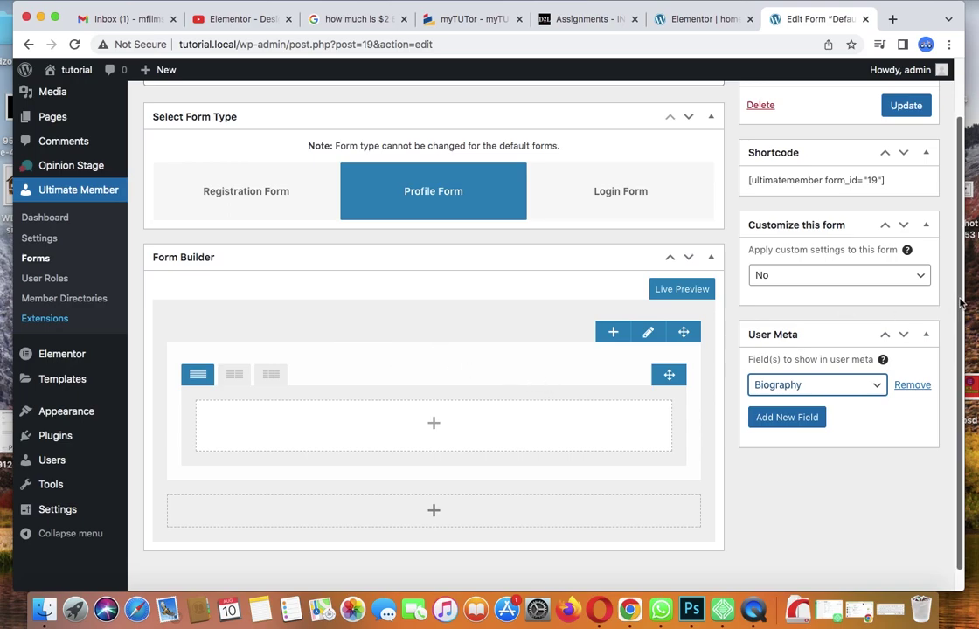
Open the site's list of pages and look over the pages made for Ultimate Member
scroll(961, 302, "up", 3)
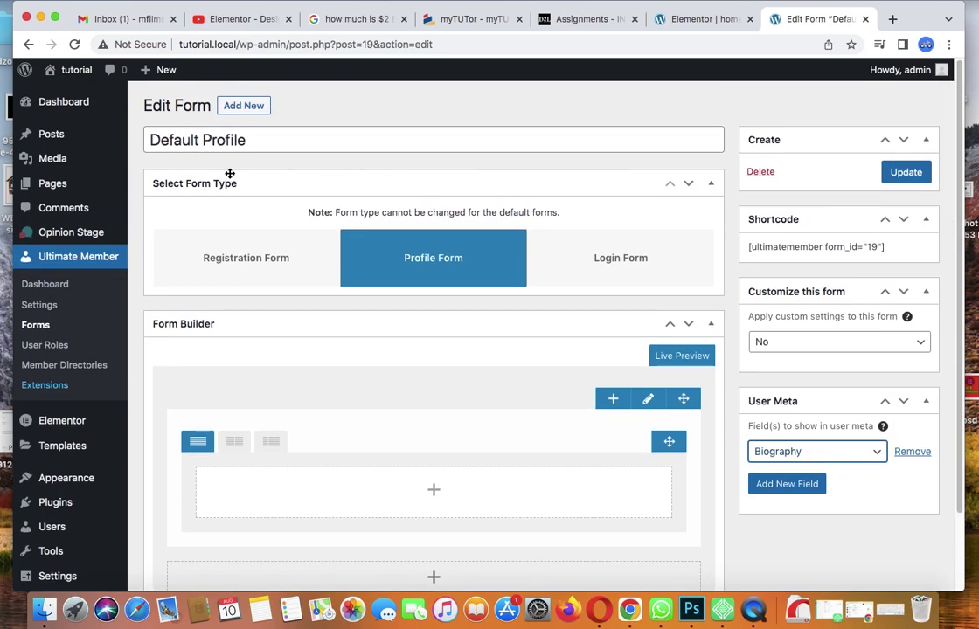
mouse_move(52, 156)
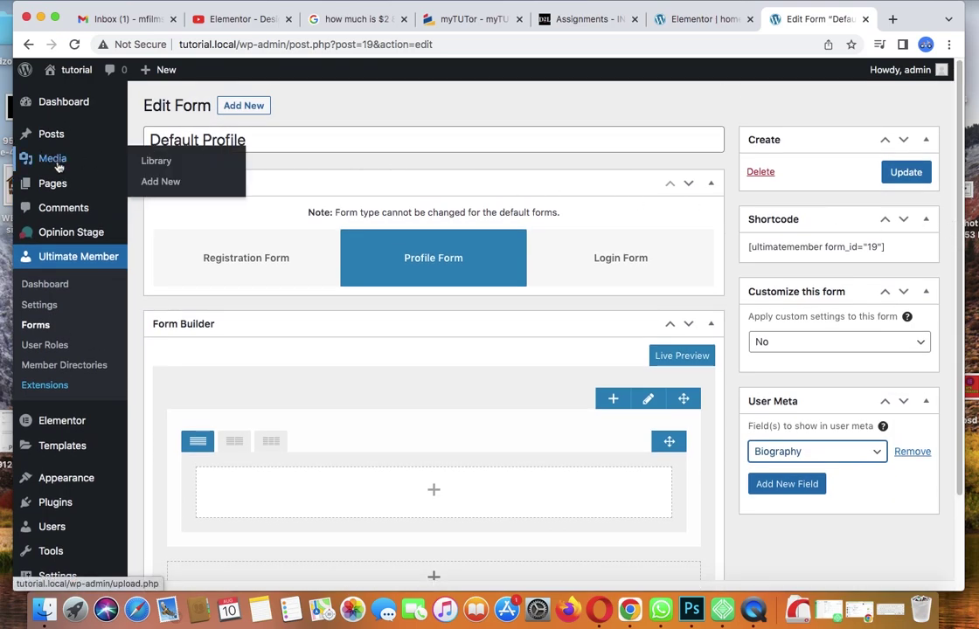
mouse_move(65, 180)
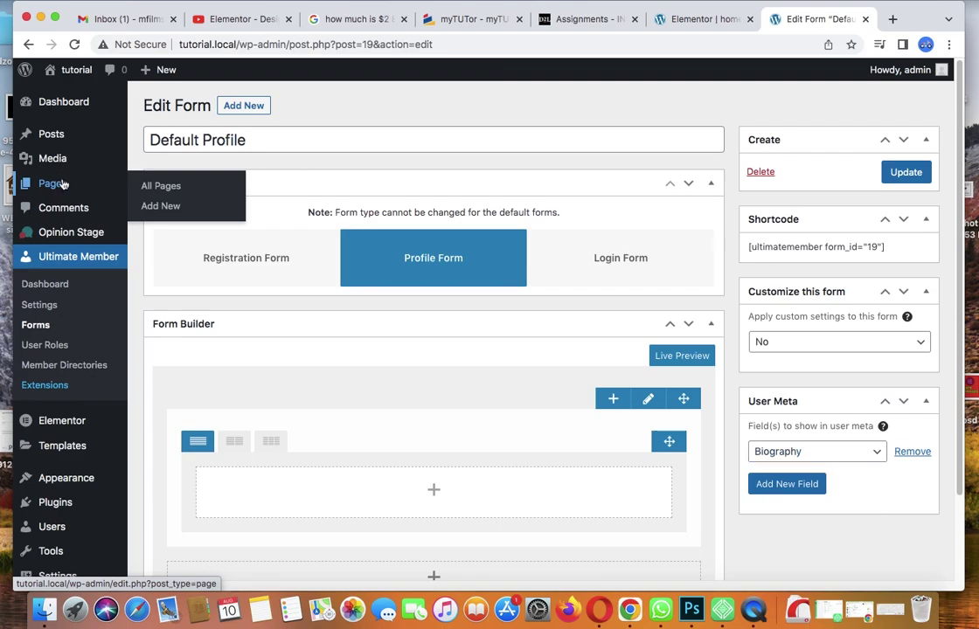
left_click(64, 183)
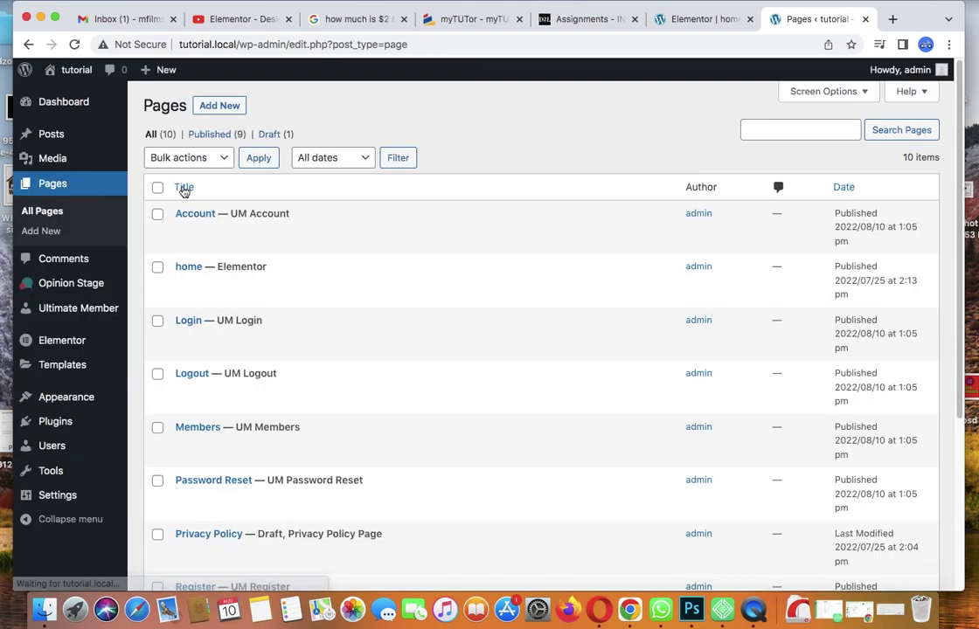
mouse_move(236, 231)
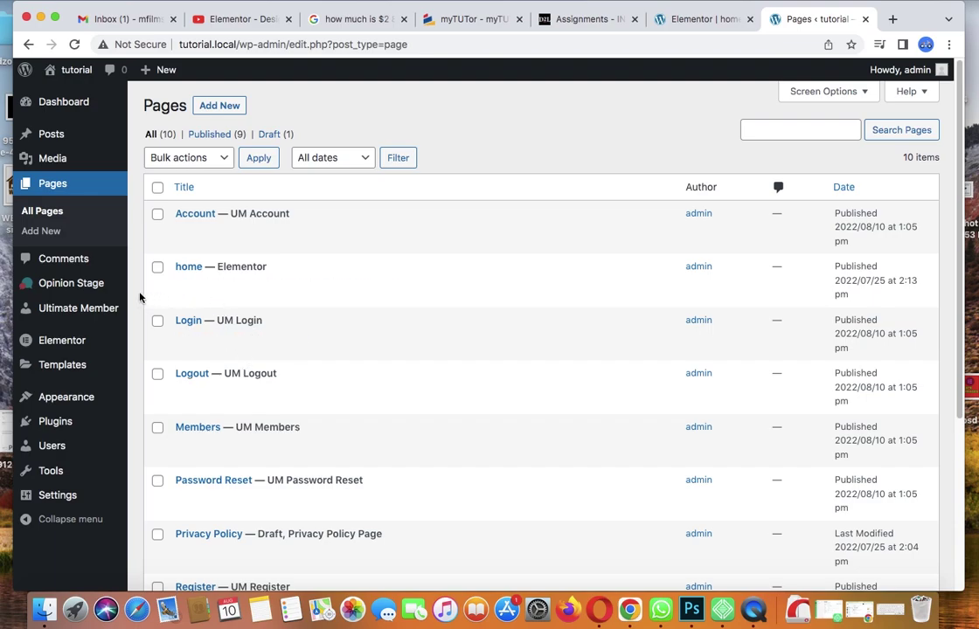
Create a navigation menu named Menu and assign it to the Header display location
mouse_move(70, 435)
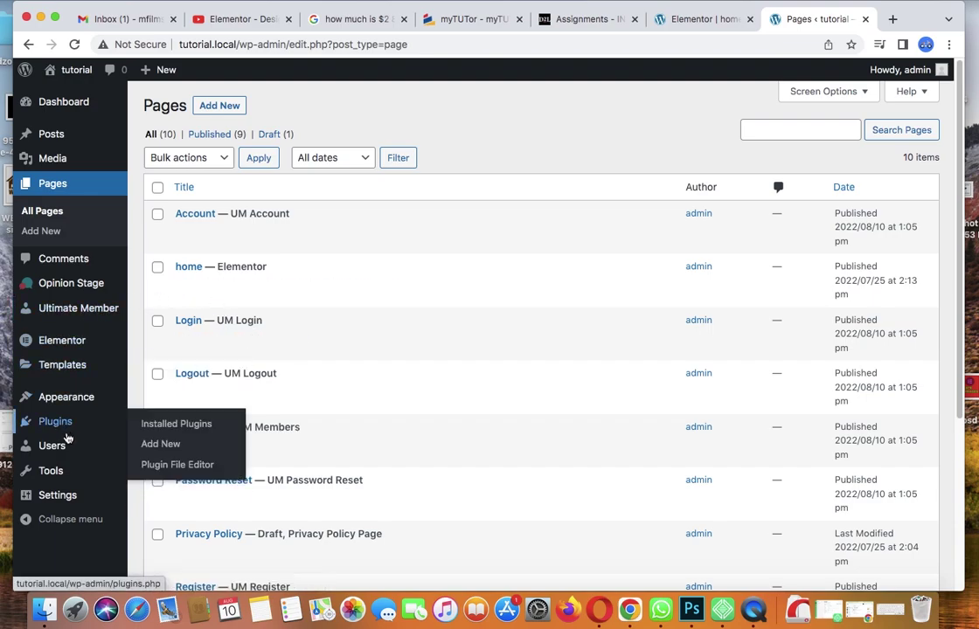
mouse_move(72, 403)
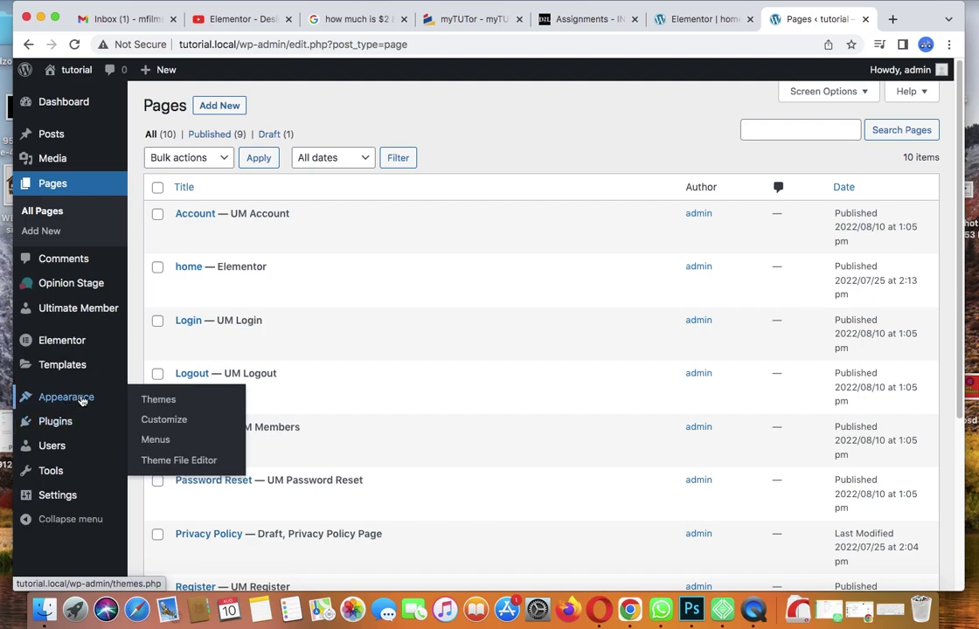
left_click(165, 439)
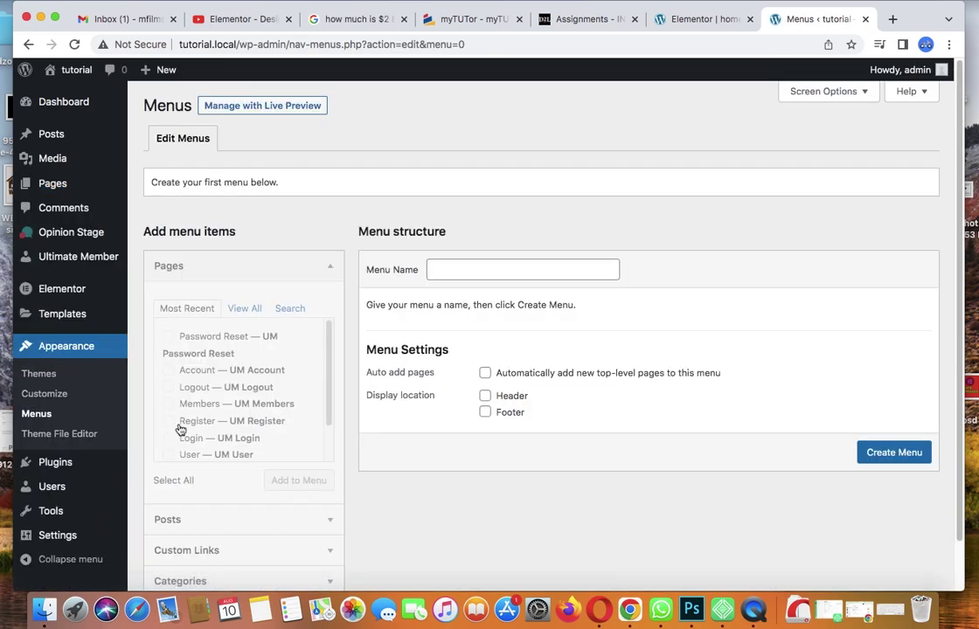
left_click(440, 272)
left_click(517, 327)
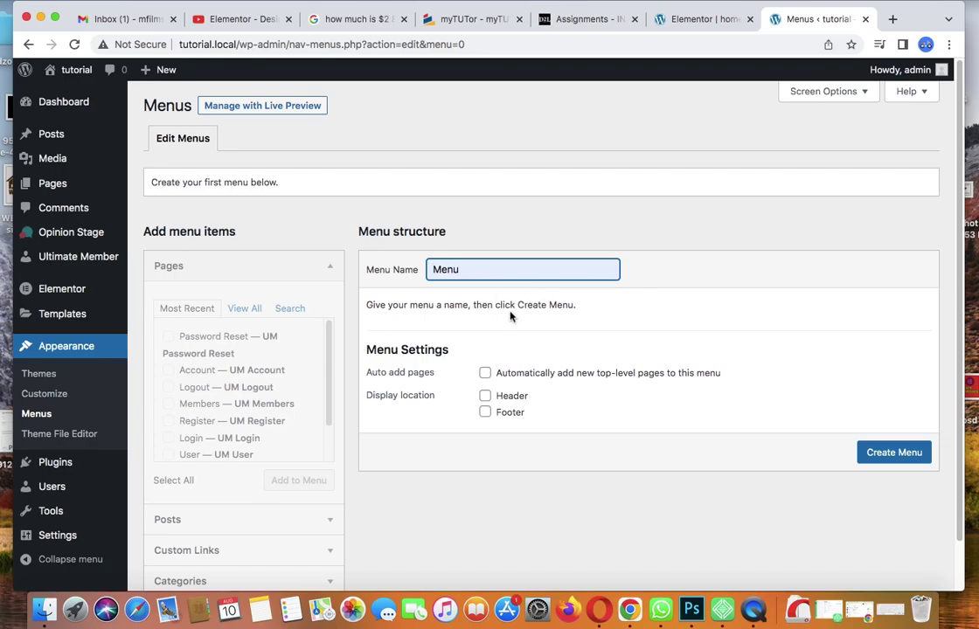
left_click(484, 398)
left_click(895, 456)
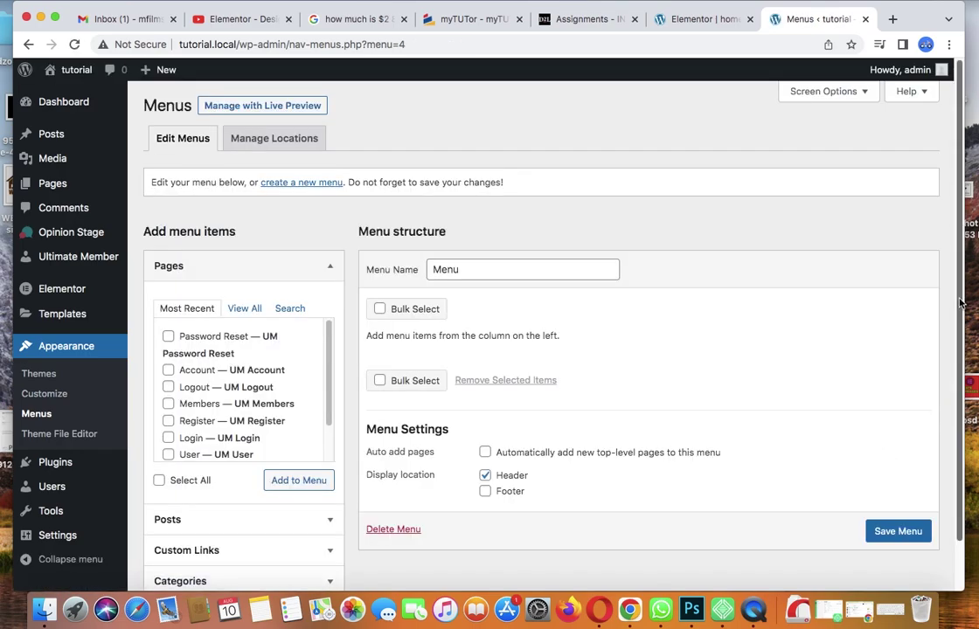
Add the UM Register and UM Login pages to the menu and save it
scroll(958, 341, "down", 1)
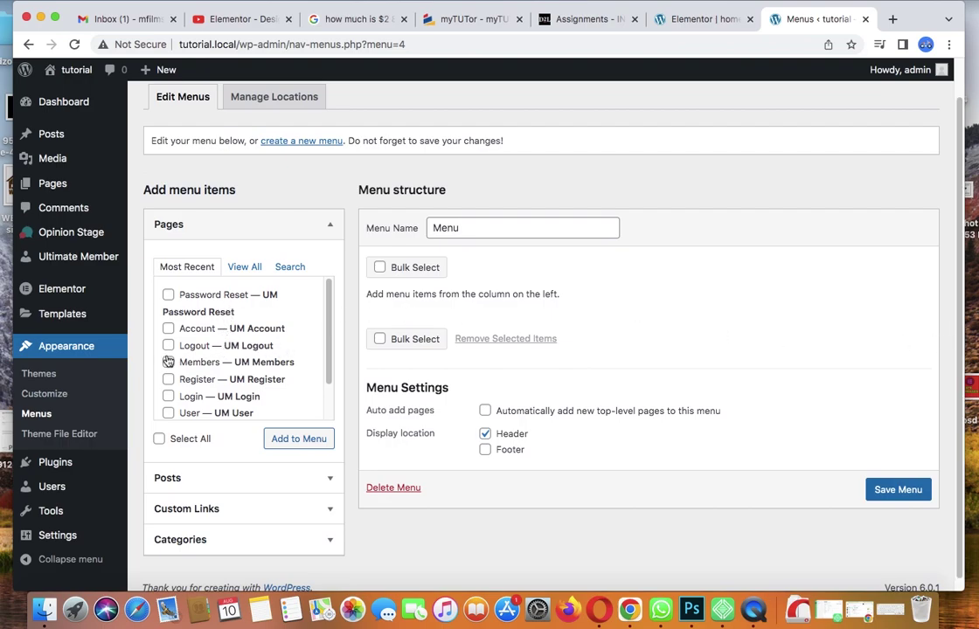
left_click(172, 398)
left_click(305, 440)
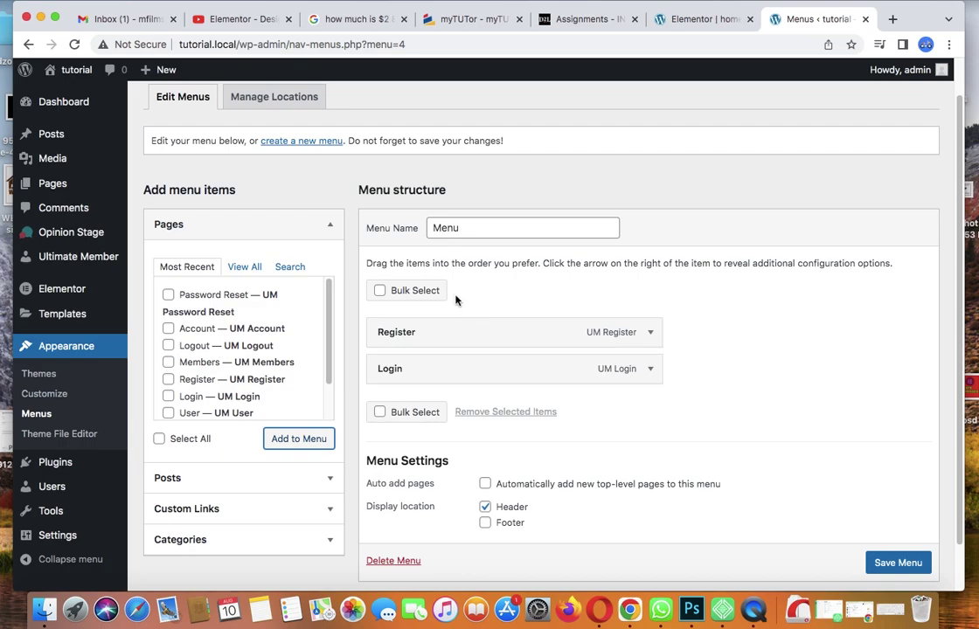
left_click(892, 563)
scroll(900, 566, "down", 1)
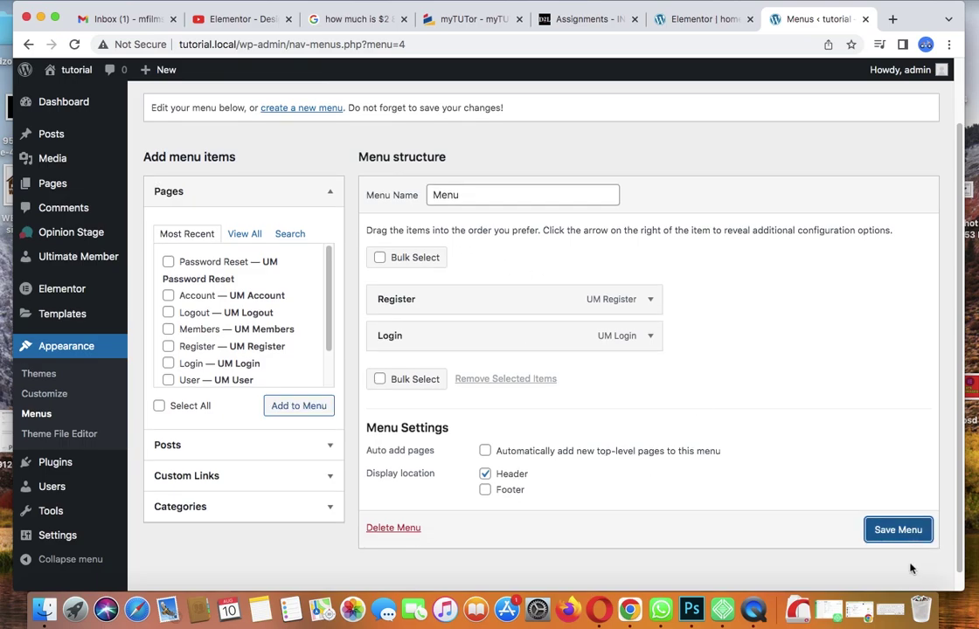
left_click(892, 530)
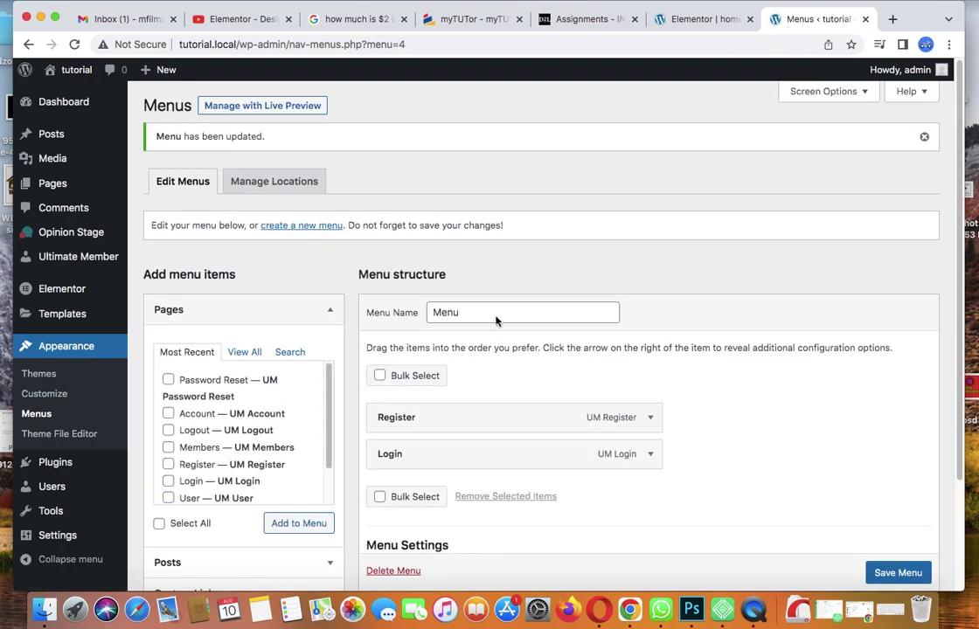
Assign Menu to the Header theme location in the menu locations settings and save the changes
left_click(270, 184)
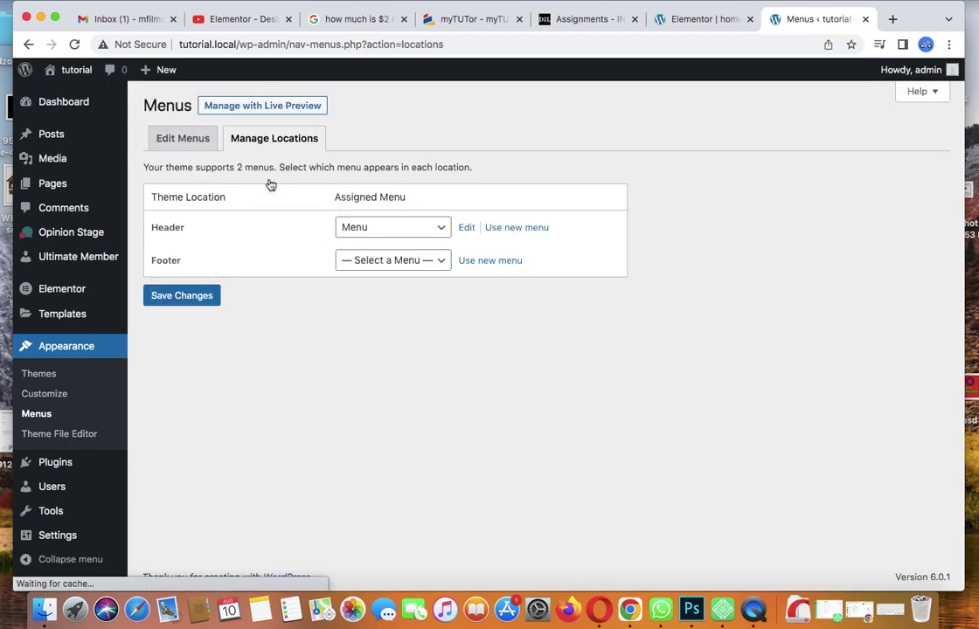
left_click(440, 231)
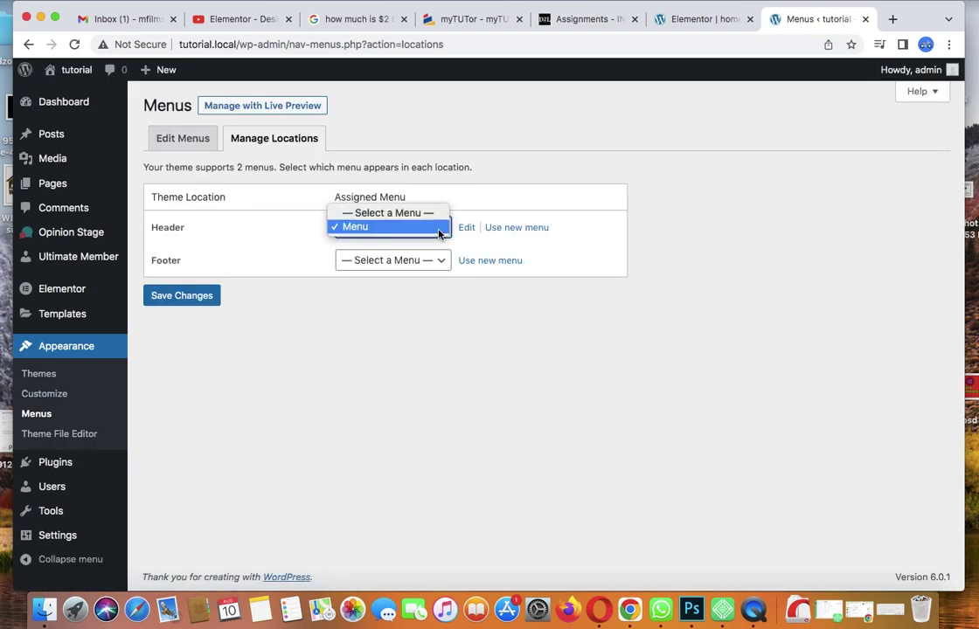
left_click(437, 228)
left_click(198, 294)
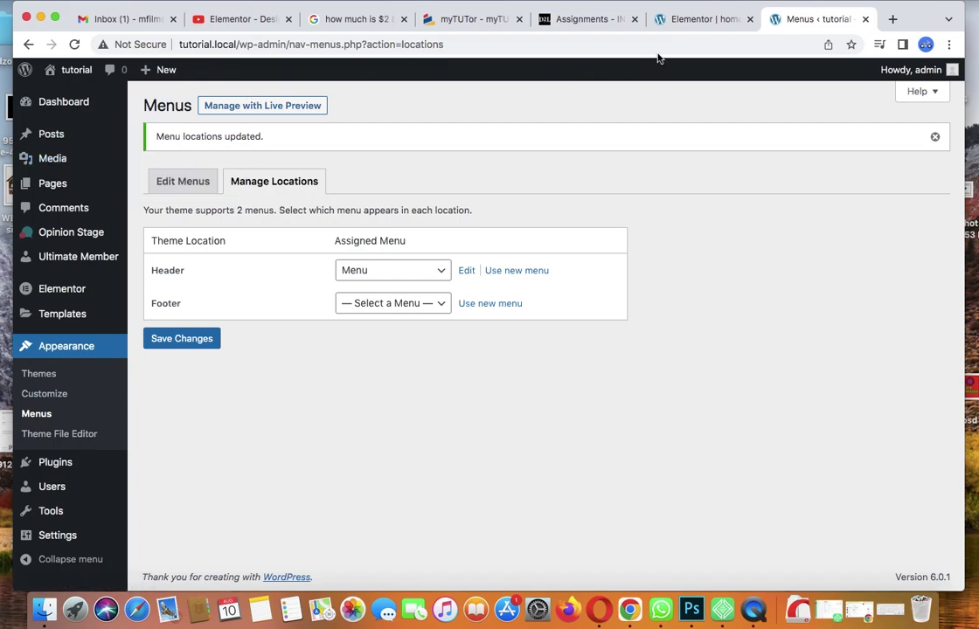
Visit the live site to check its header menu and return to the menu locations settings
mouse_move(65, 77)
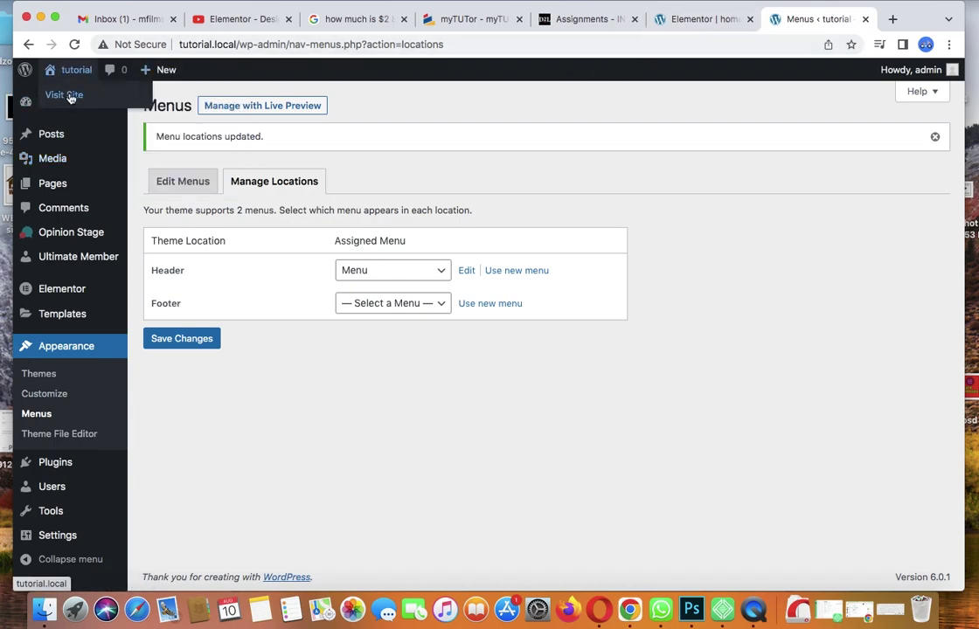
left_click(71, 98)
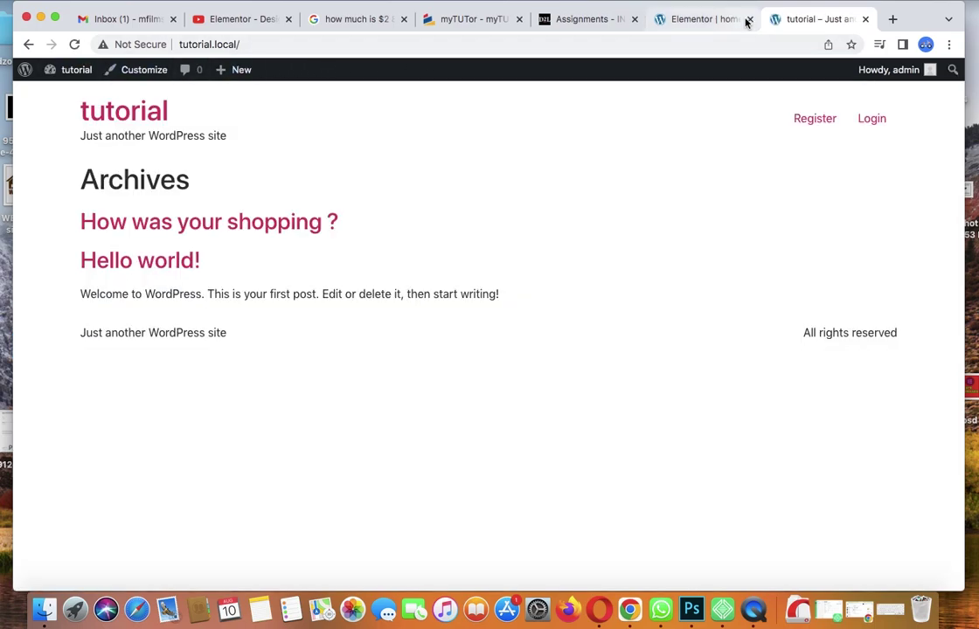
left_click(29, 44)
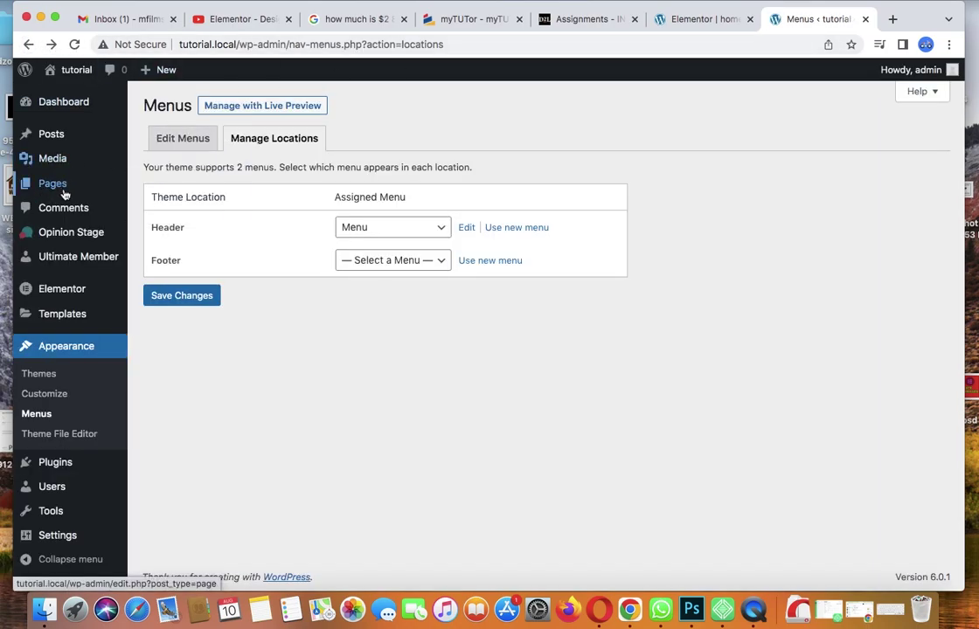
Open the home page in Elementor and add a single-column section to it
mouse_move(65, 192)
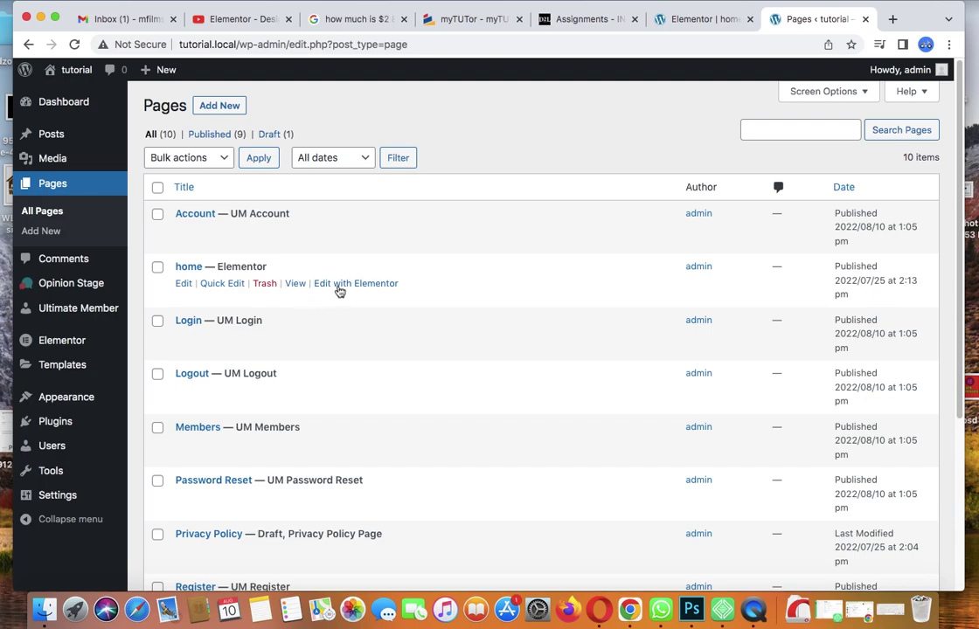
left_click(348, 285)
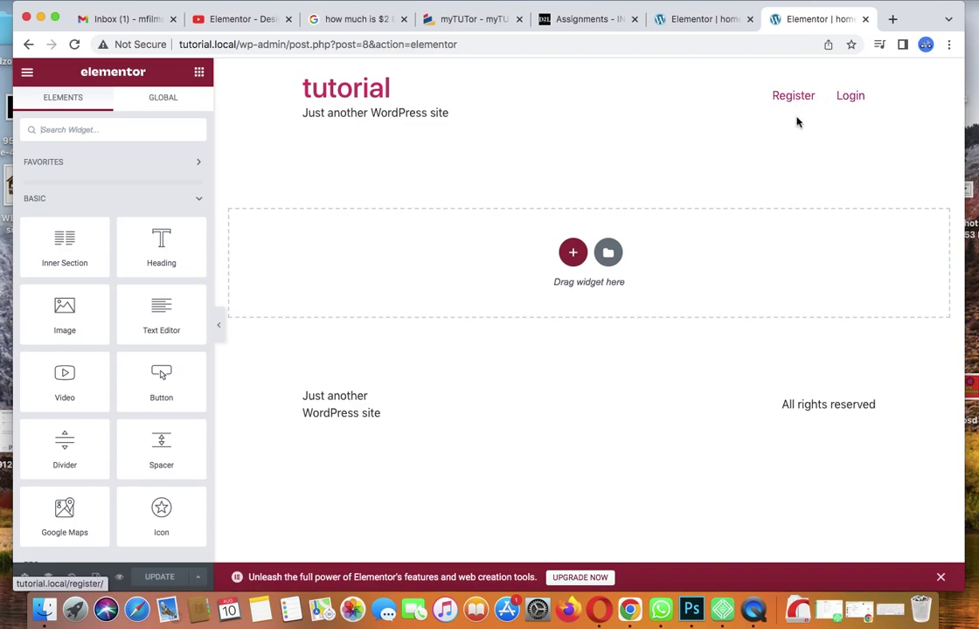
left_click(574, 254)
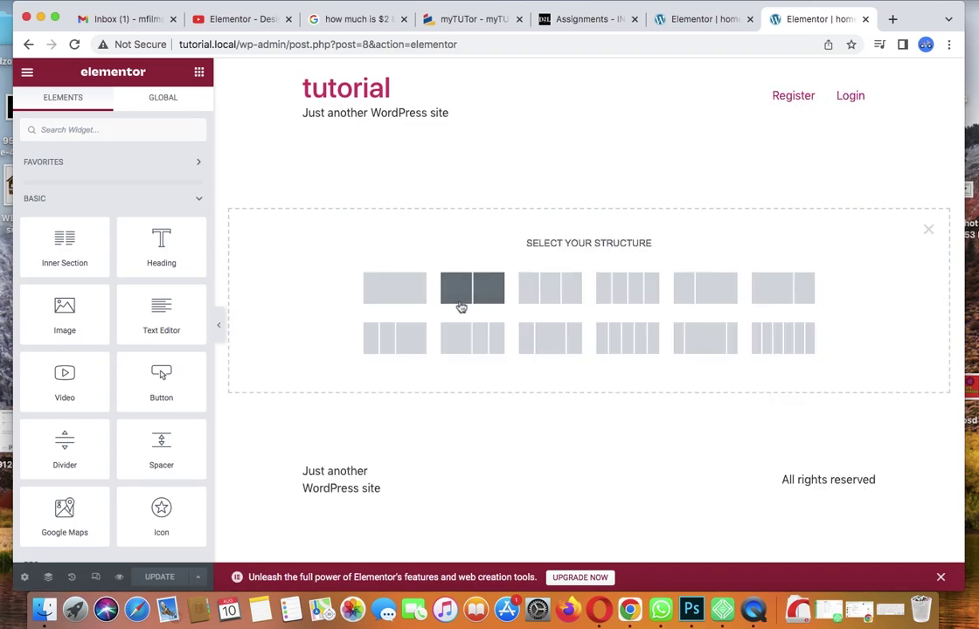
left_click(415, 293)
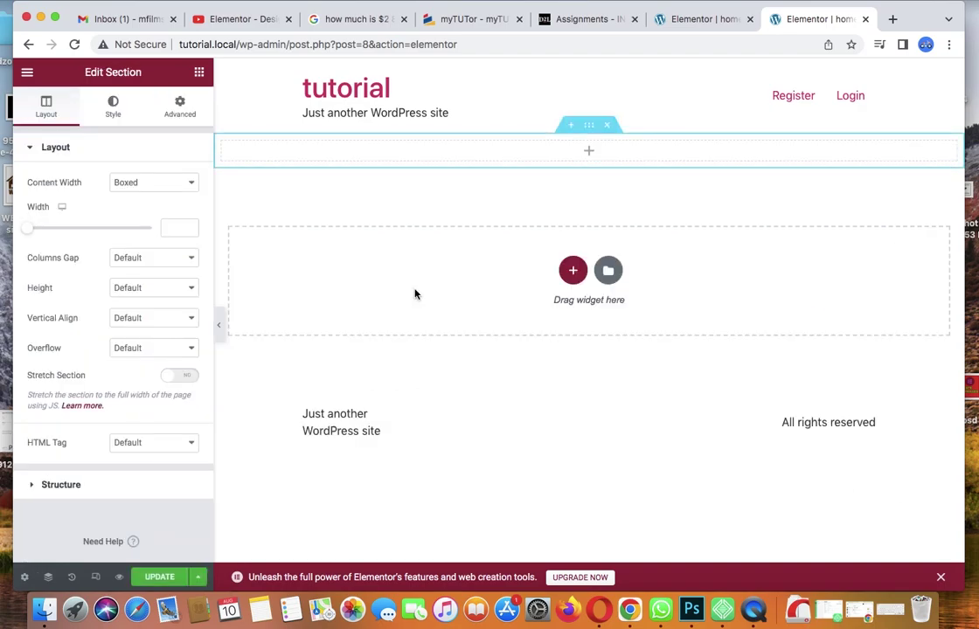
Place a Heading widget in the new section and update the home page
left_click(180, 112)
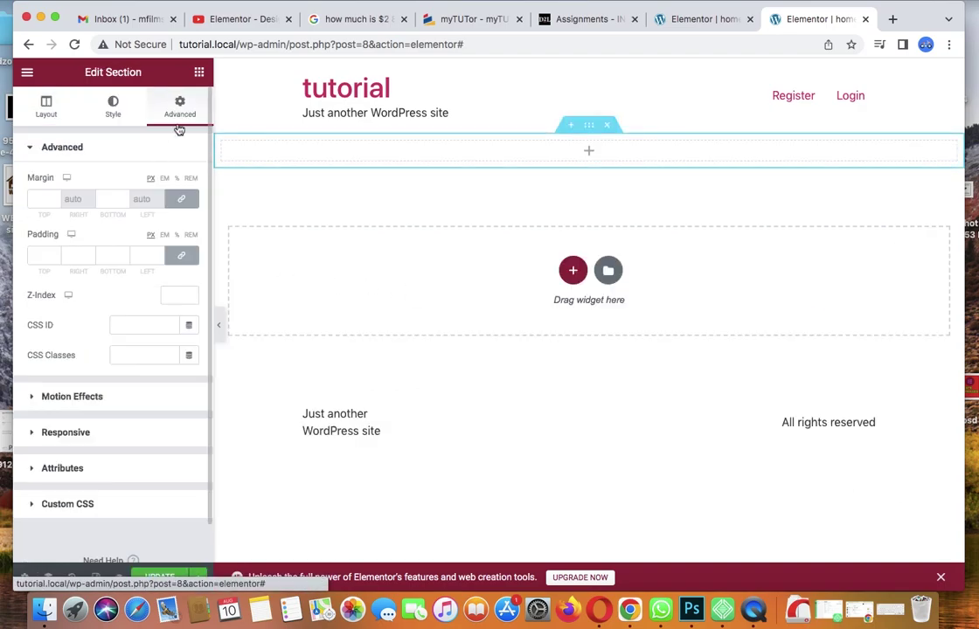
left_click(200, 74)
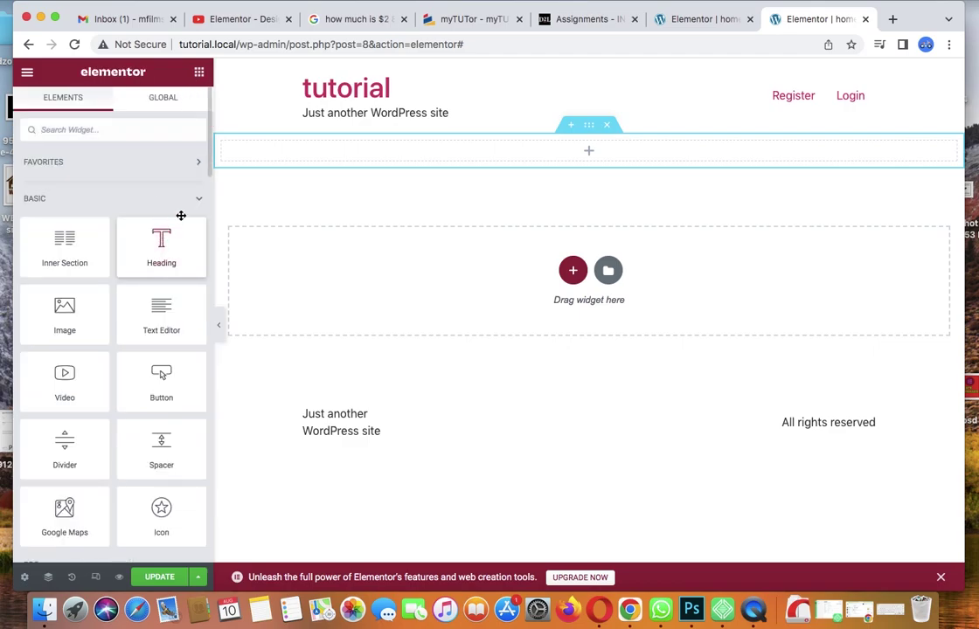
left_click_drag(179, 223, 487, 153)
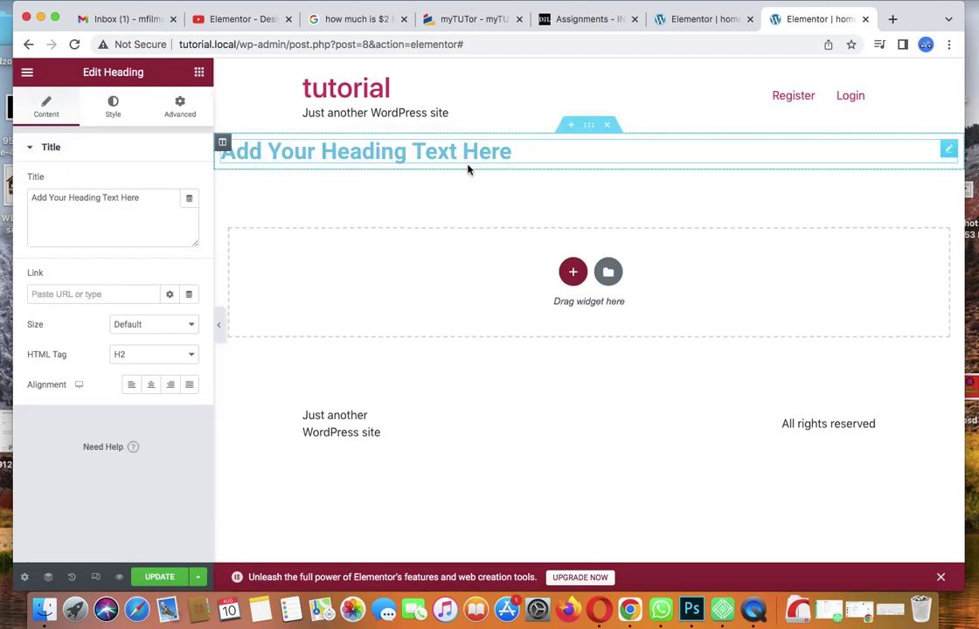
left_click(163, 578)
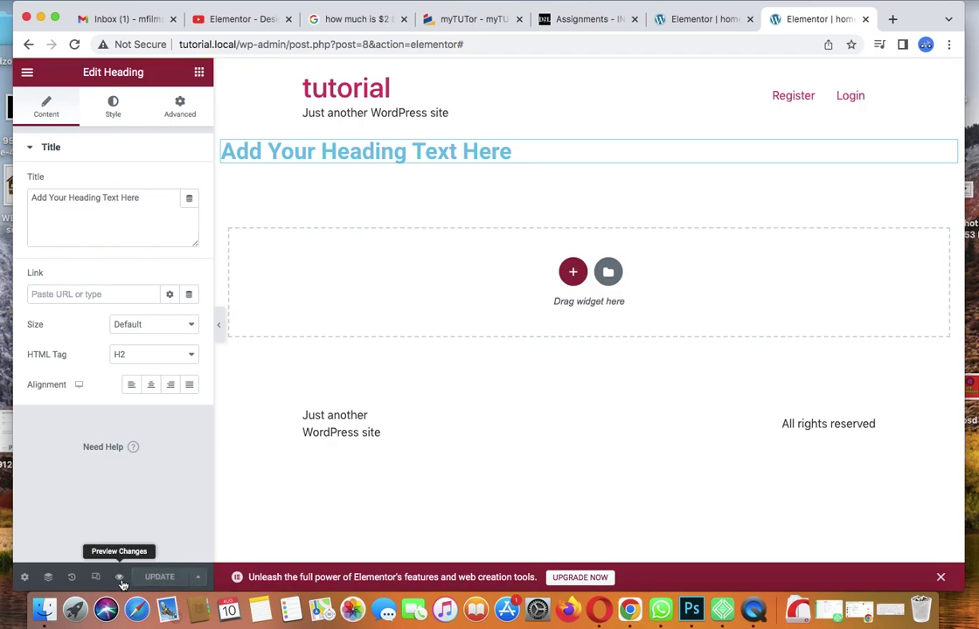
Open the Register page from the home page preview and copy its address
left_click(120, 579)
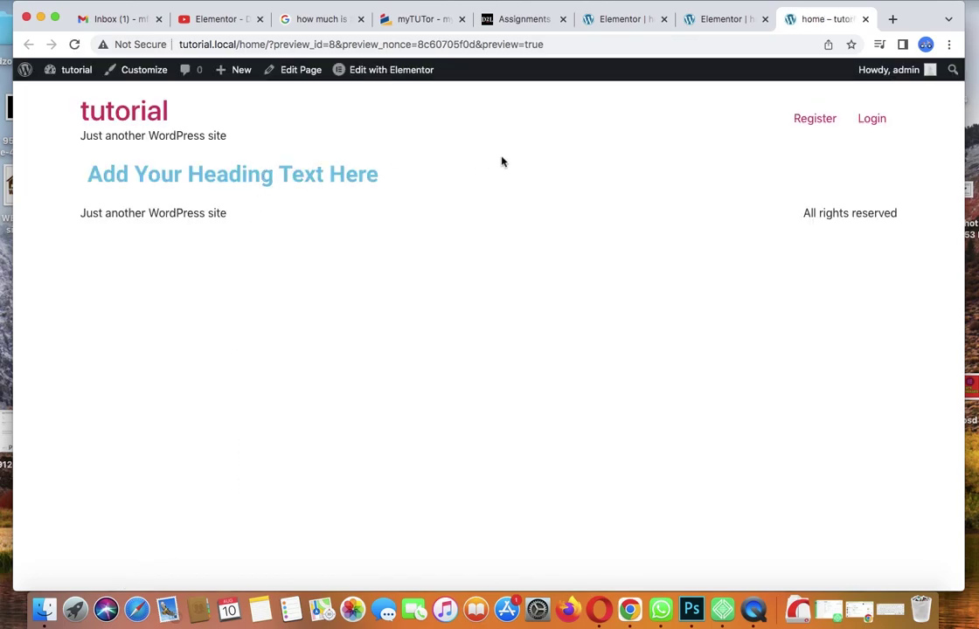
left_click(815, 119)
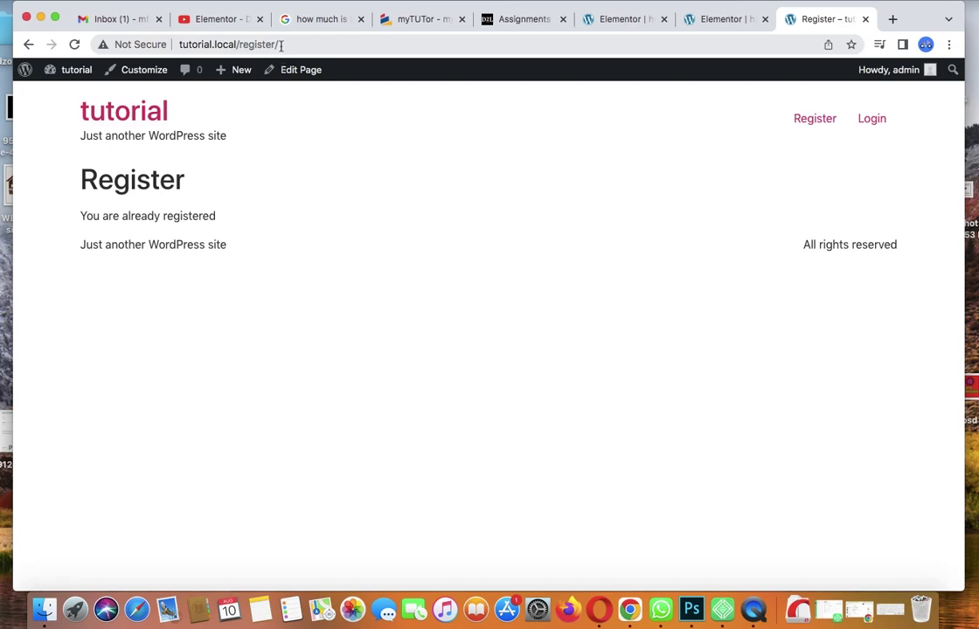
left_click_drag(282, 44, 181, 35)
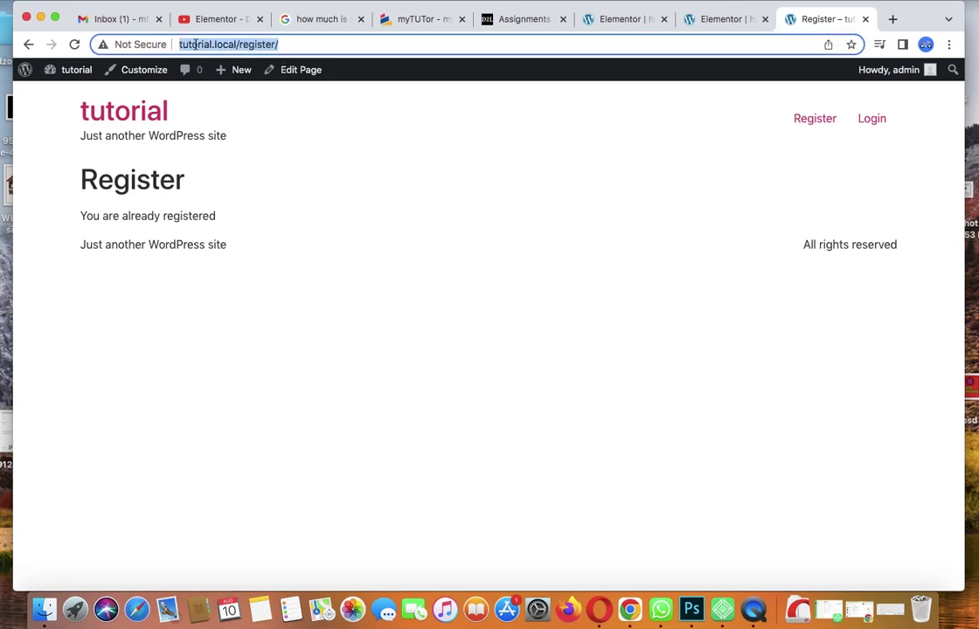
right_click(195, 45)
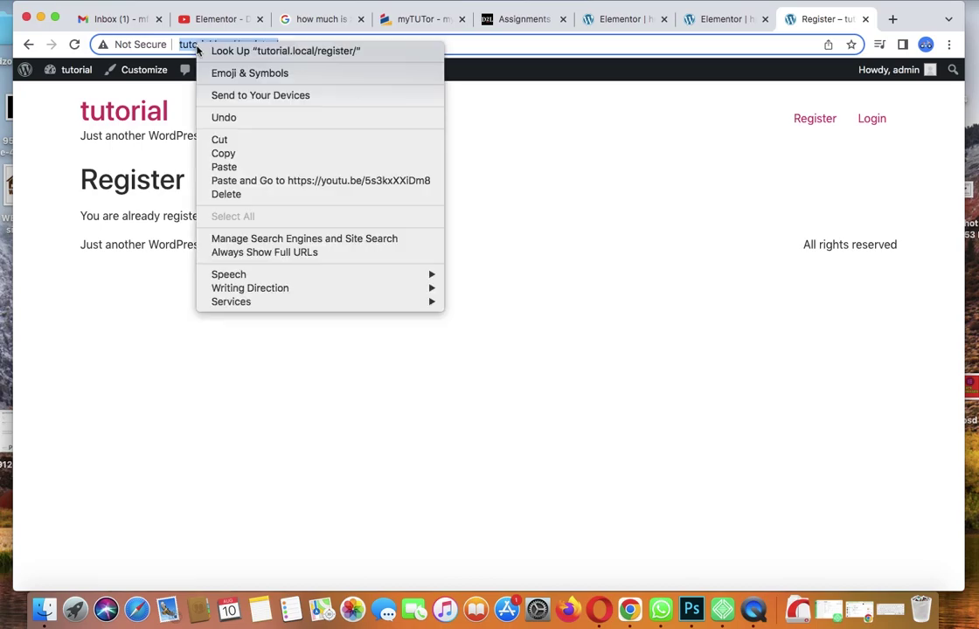
left_click(242, 154)
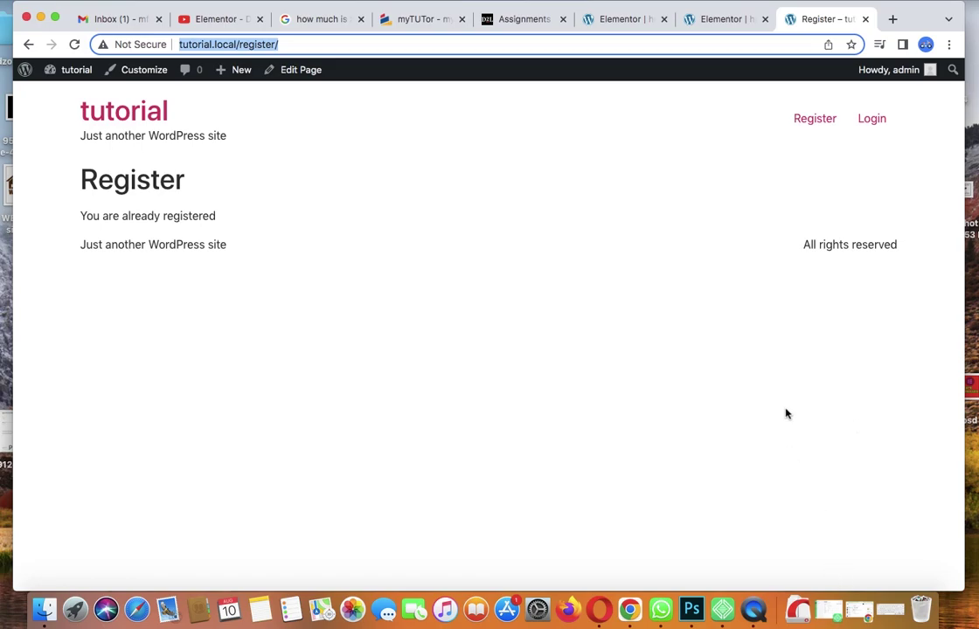
Switch to the other Chrome window and open tutorial.local/register/ in a new tab
left_click(858, 615)
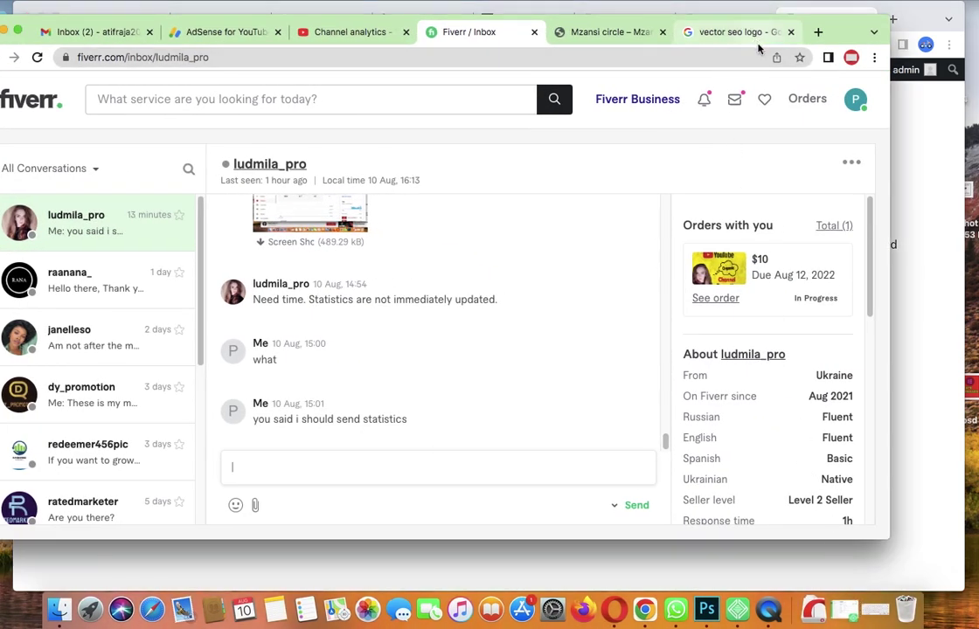
left_click(819, 31)
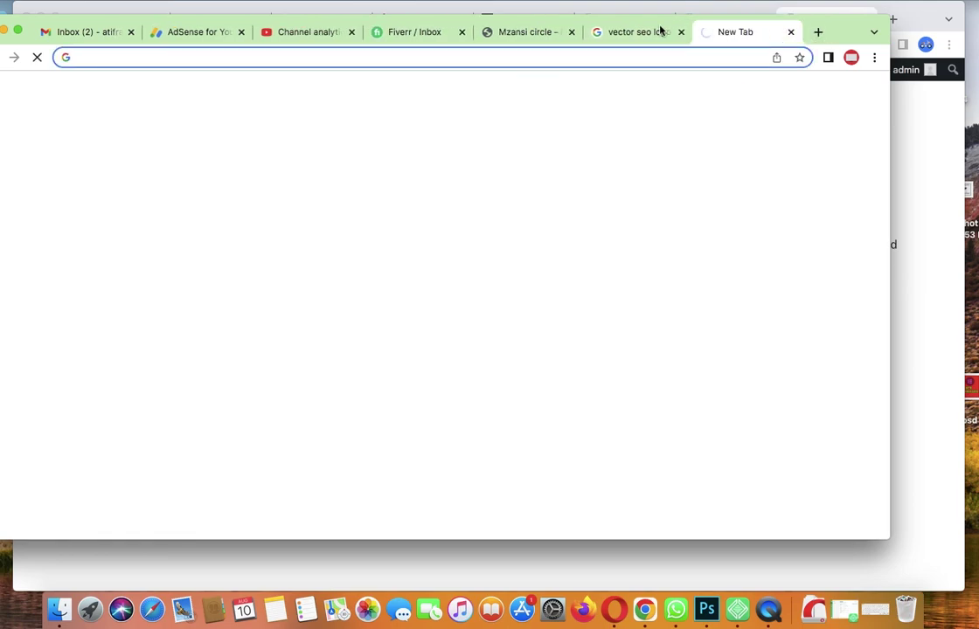
left_click_drag(846, 31, 883, 41)
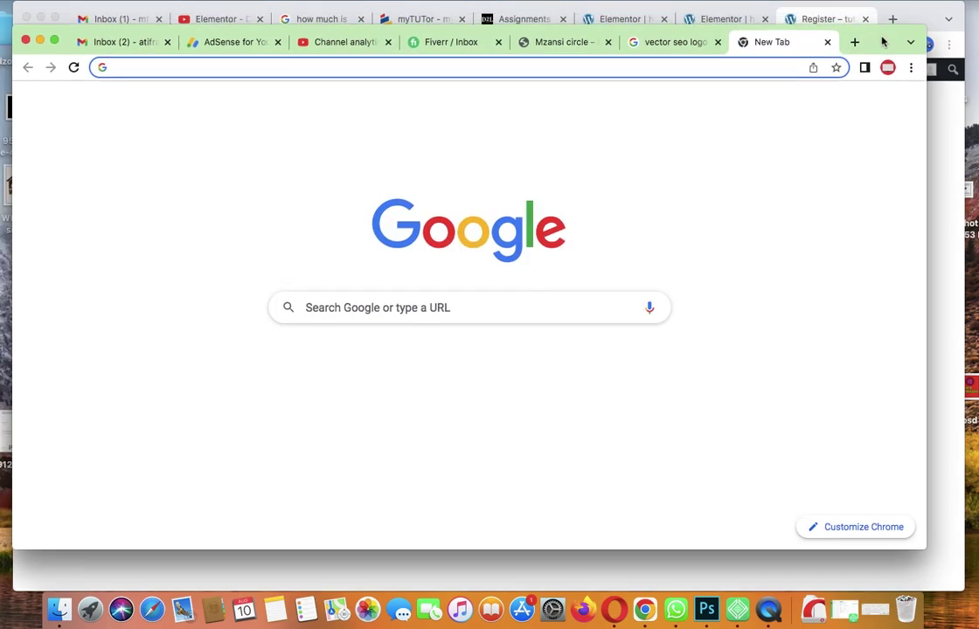
right_click(127, 67)
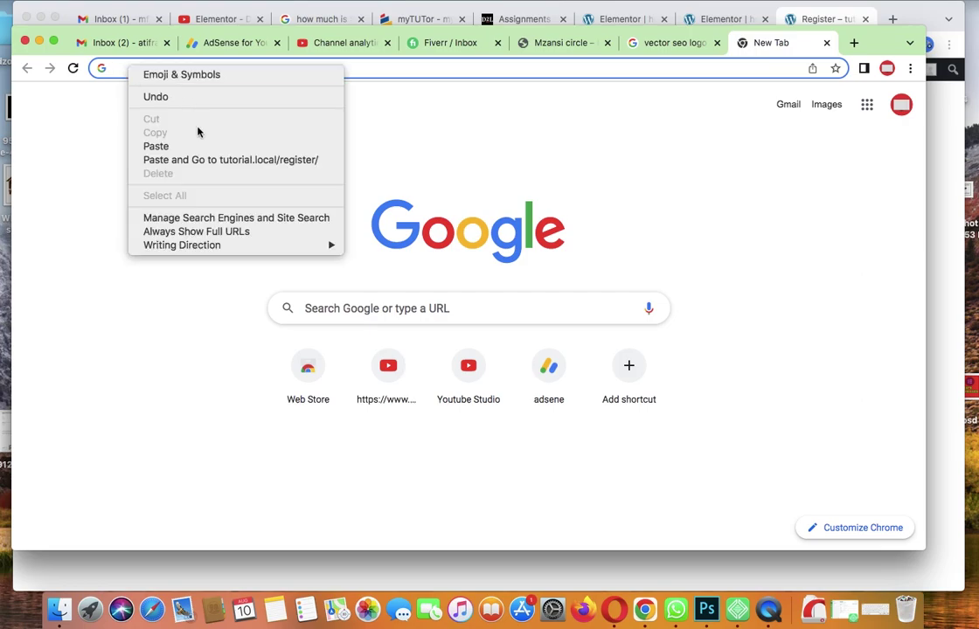
left_click(206, 161)
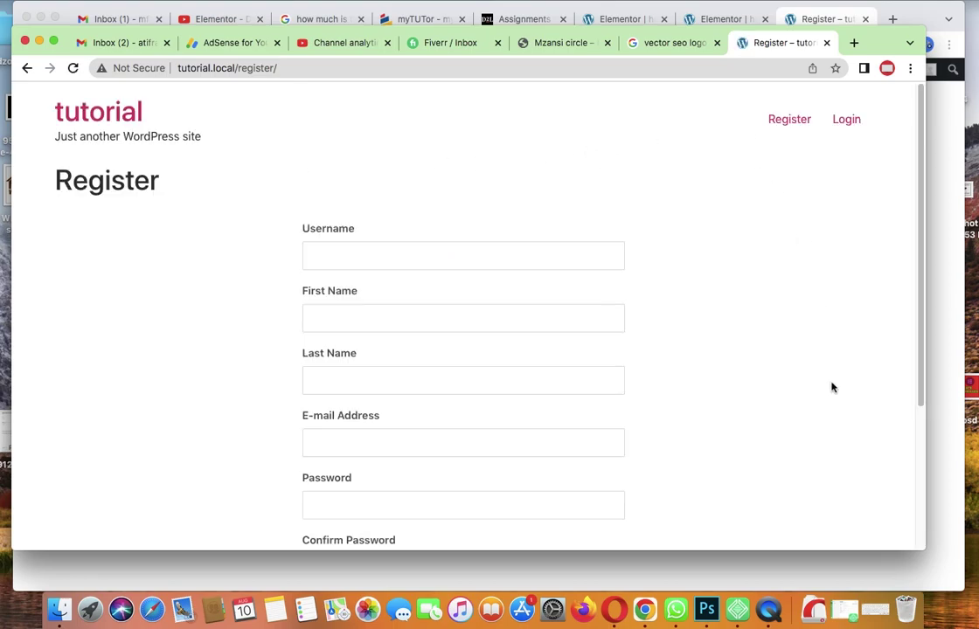
Enlarge the window and look over the whole registration form, including its privacy policy link
left_click_drag(929, 557, 959, 586)
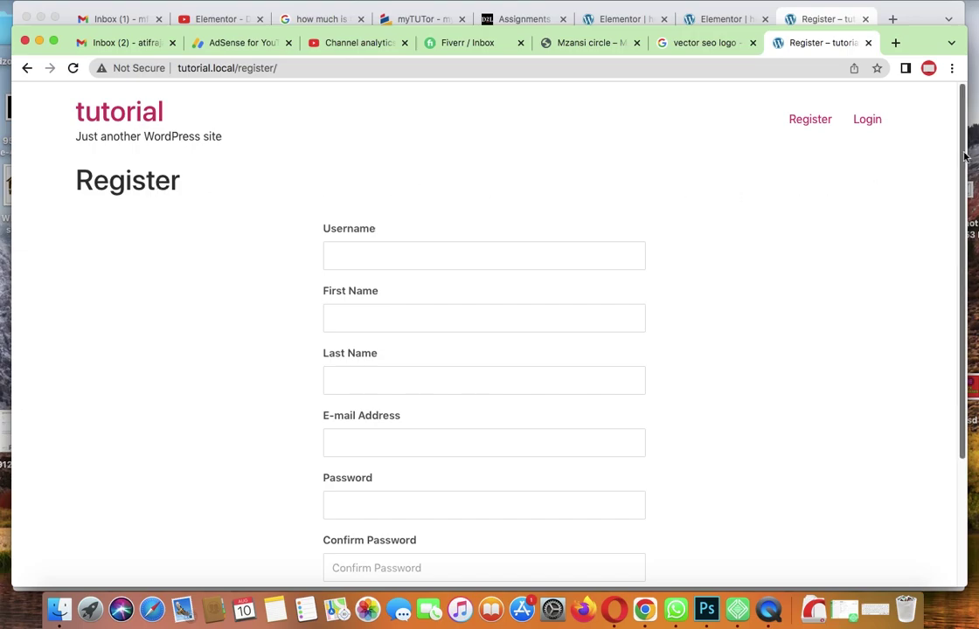
left_click_drag(965, 156, 960, 252)
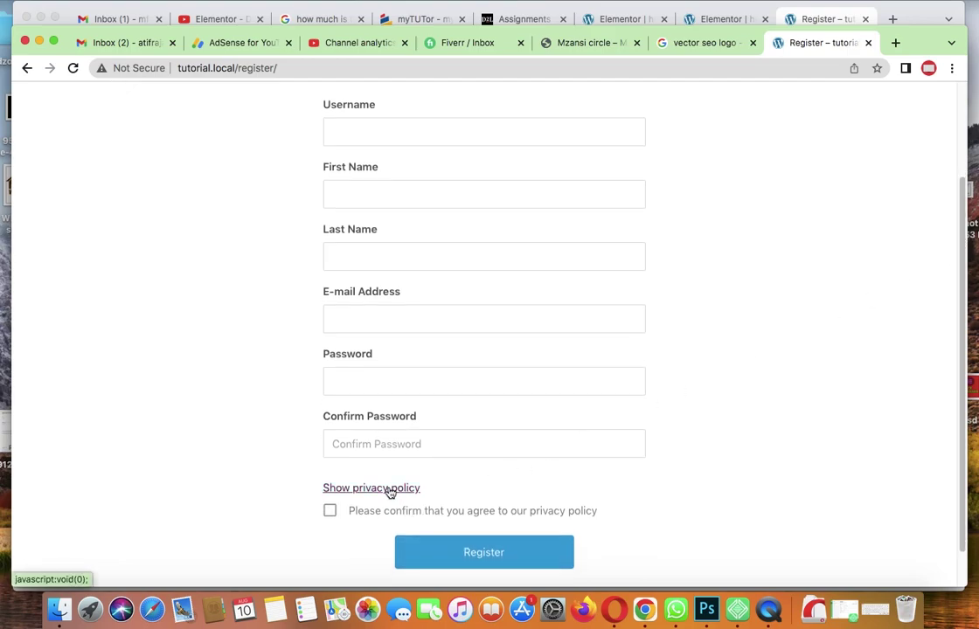
left_click(388, 496)
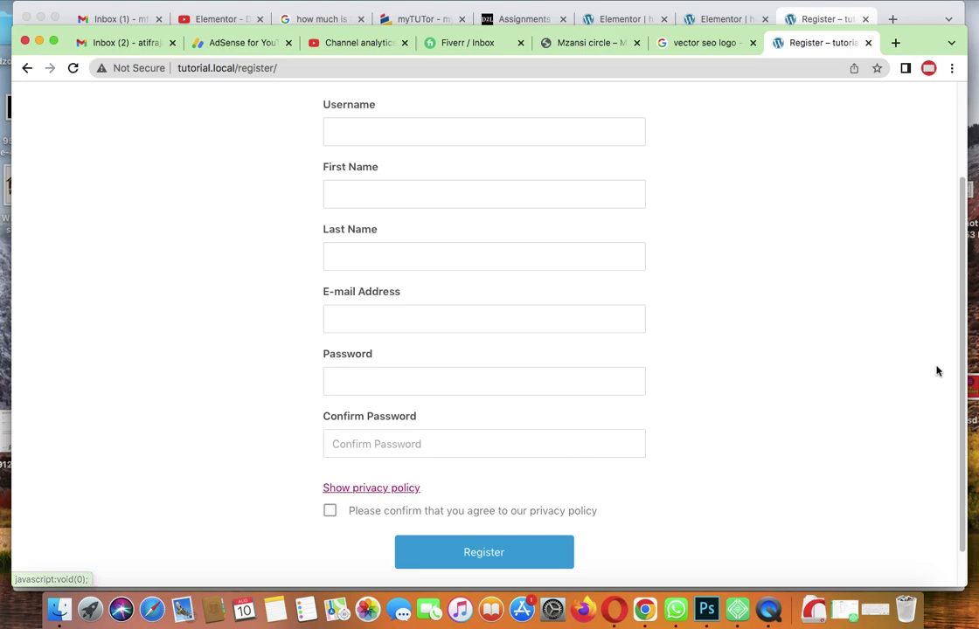
scroll(954, 357, "down", 1)
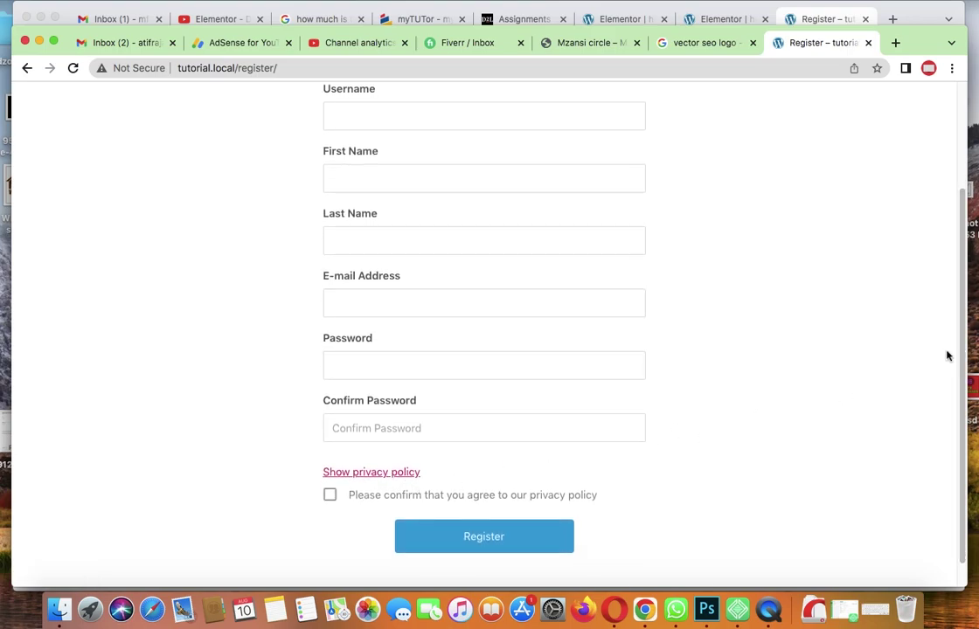
scroll(957, 341, "up", 4)
View the site's Login page, and minimize that window to return to the Register page signed in as admin
left_click(870, 123)
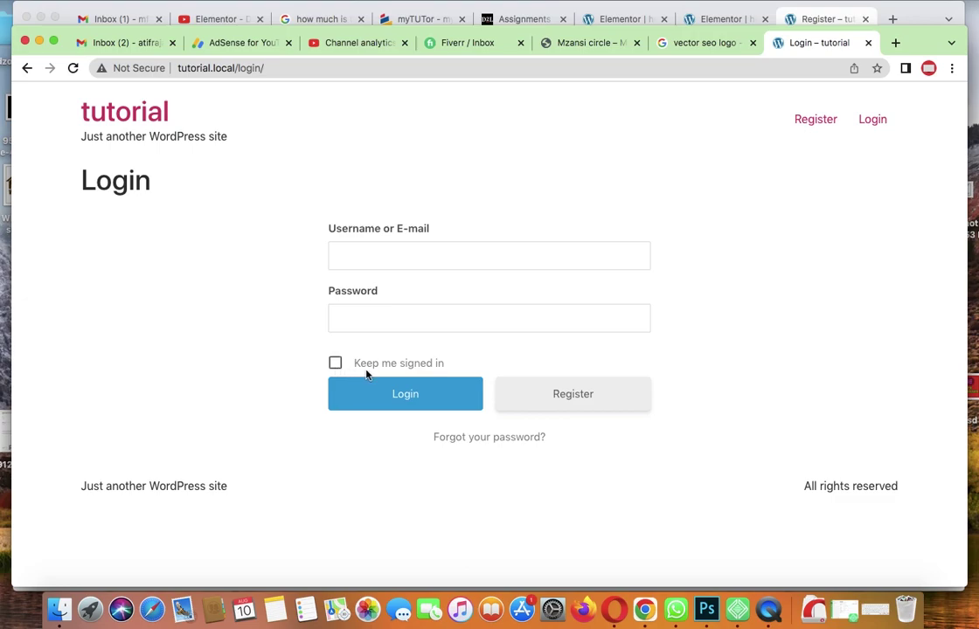
left_click(40, 41)
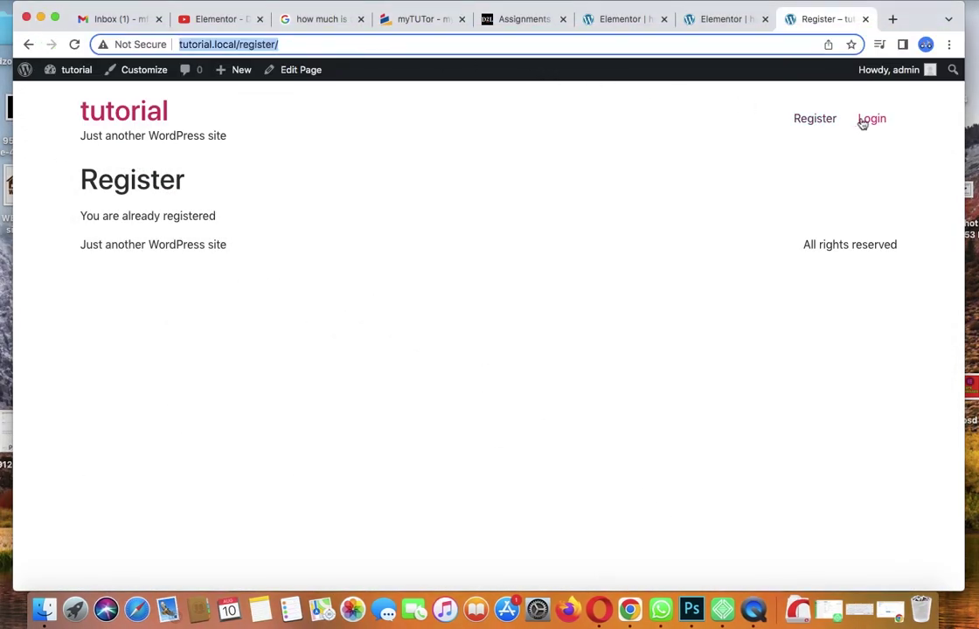
left_click(511, 116)
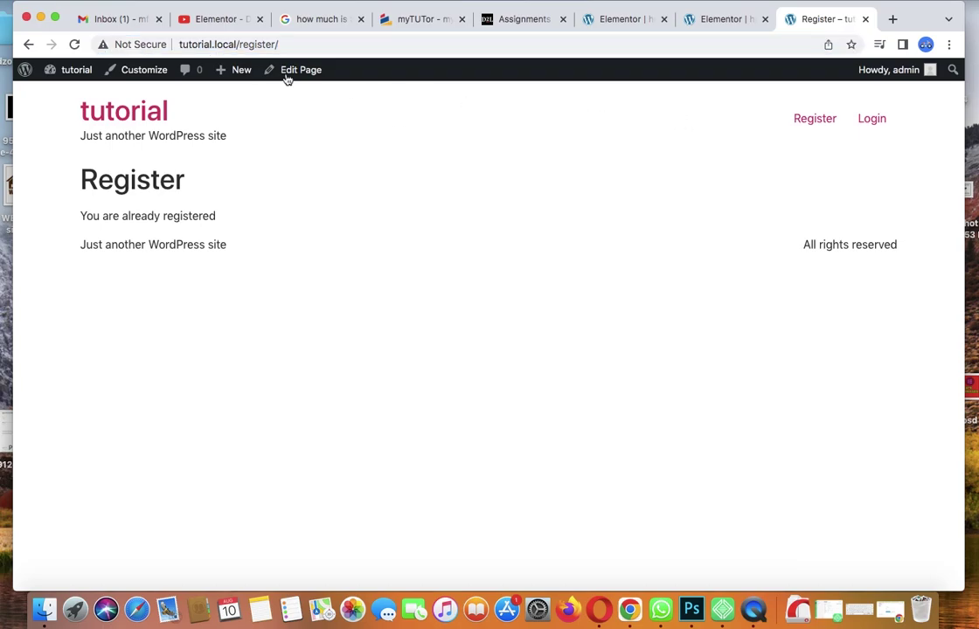
Go to the site's dashboard and open the Login page from the Pages list for editing with Elementor
left_click(705, 21)
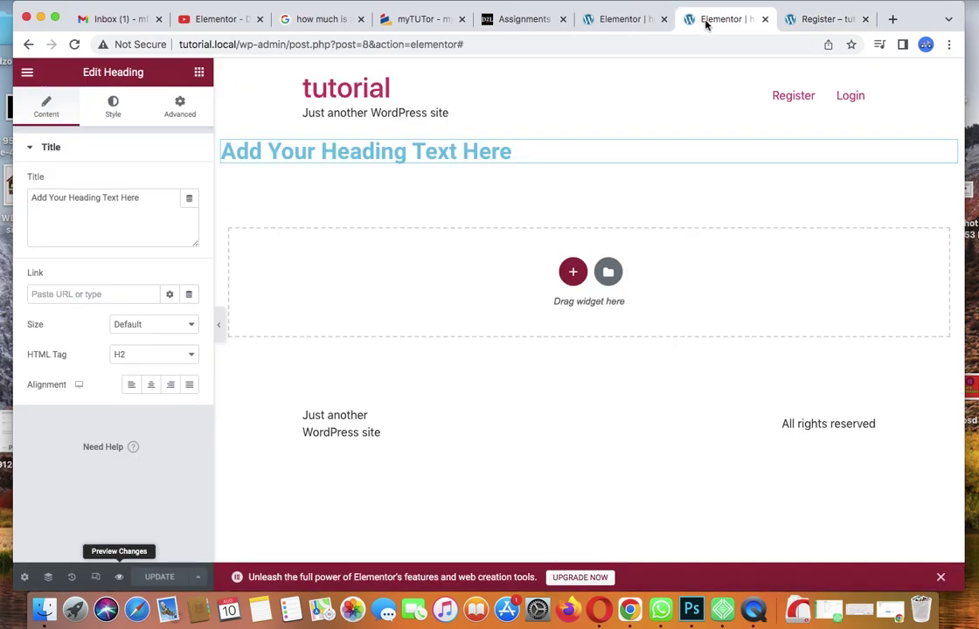
left_click(820, 21)
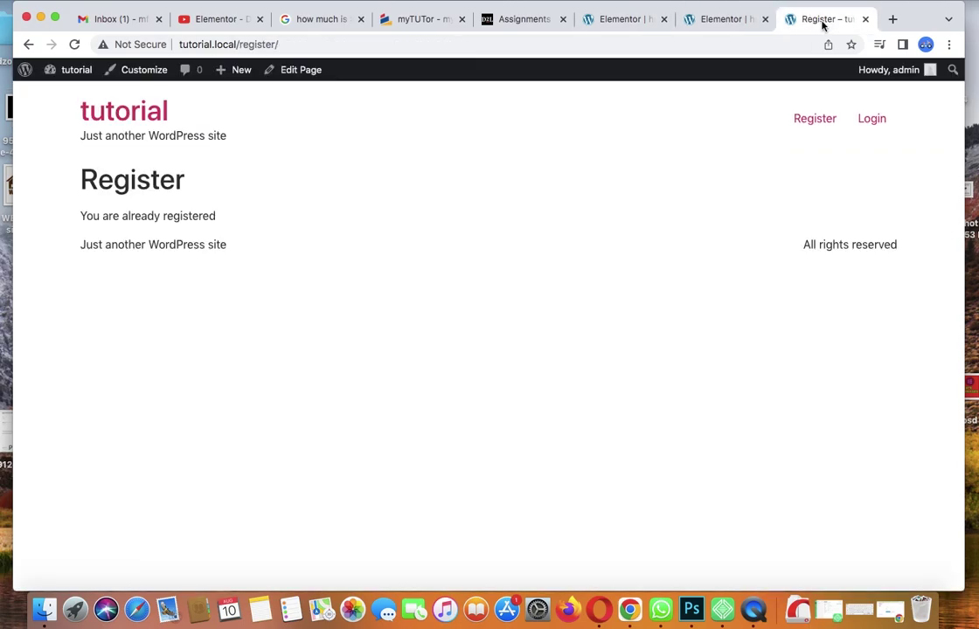
mouse_move(75, 72)
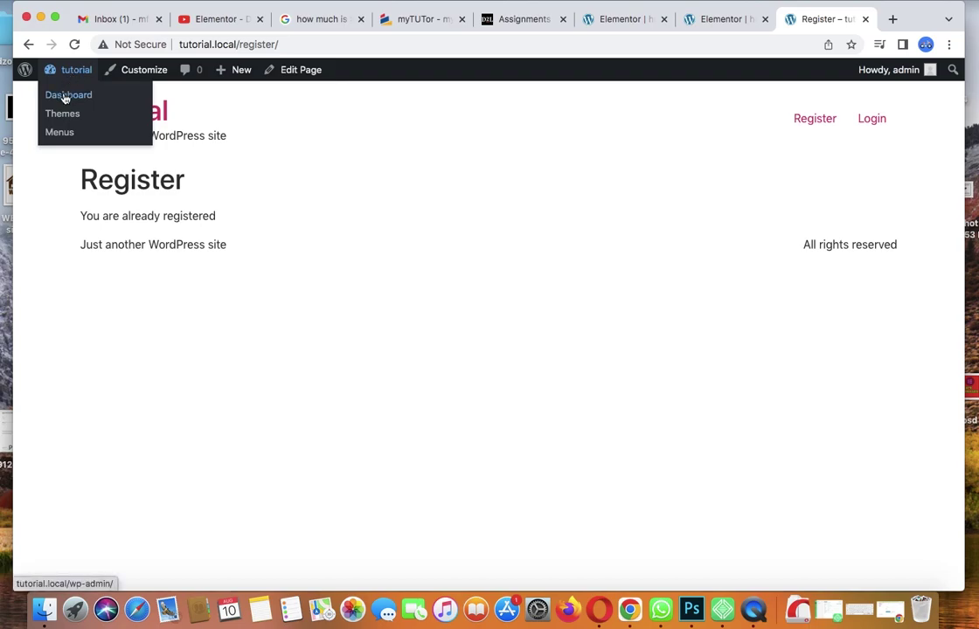
left_click(64, 96)
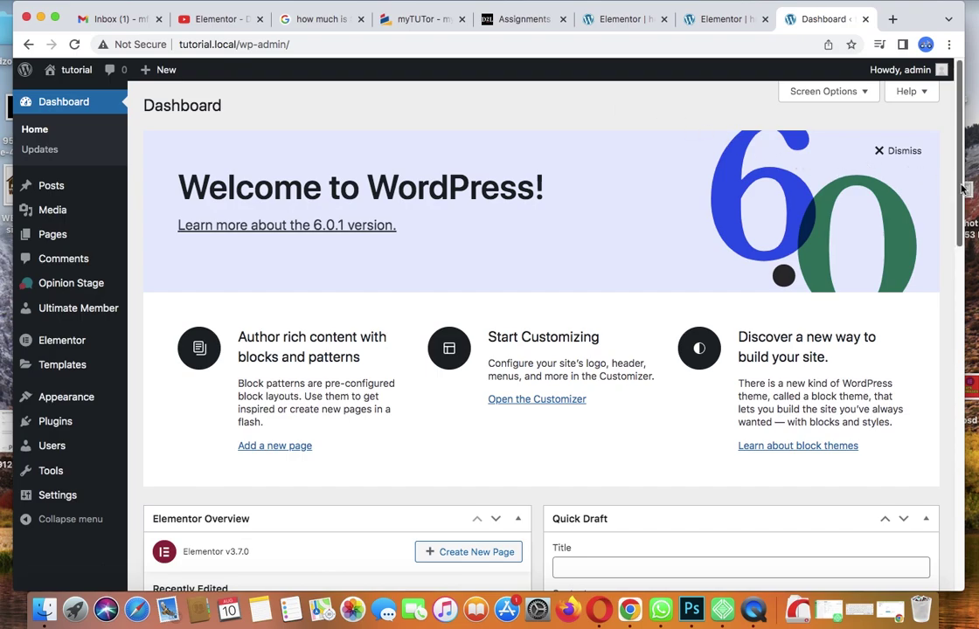
scroll(962, 188, "down", 3)
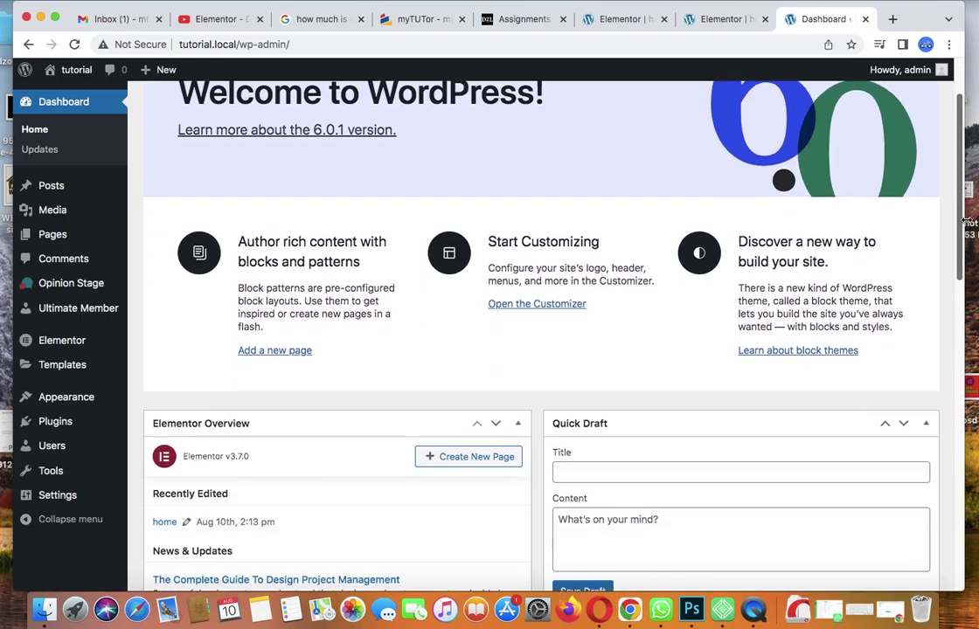
left_click(68, 236)
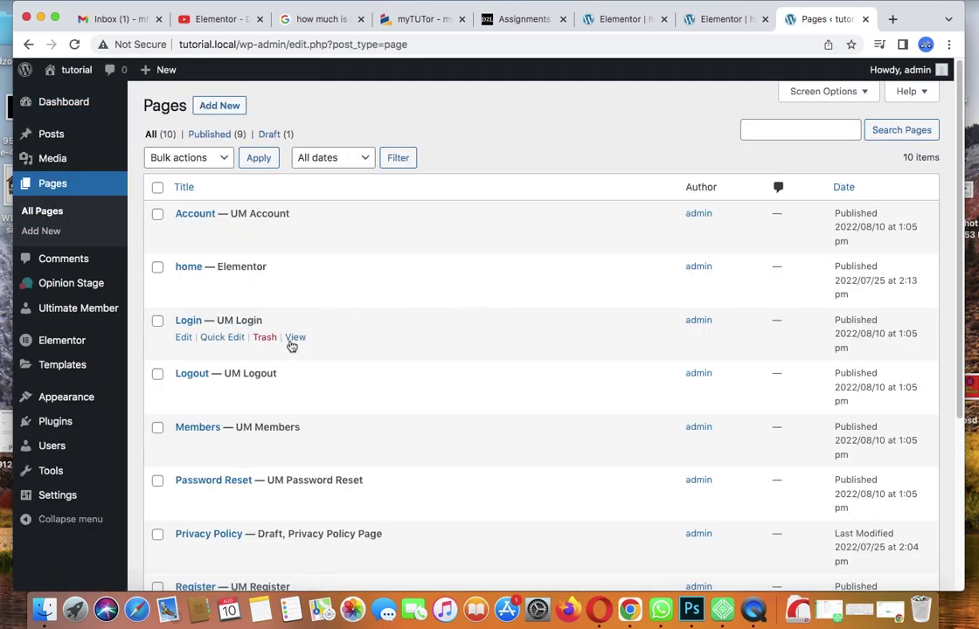
left_click(184, 340)
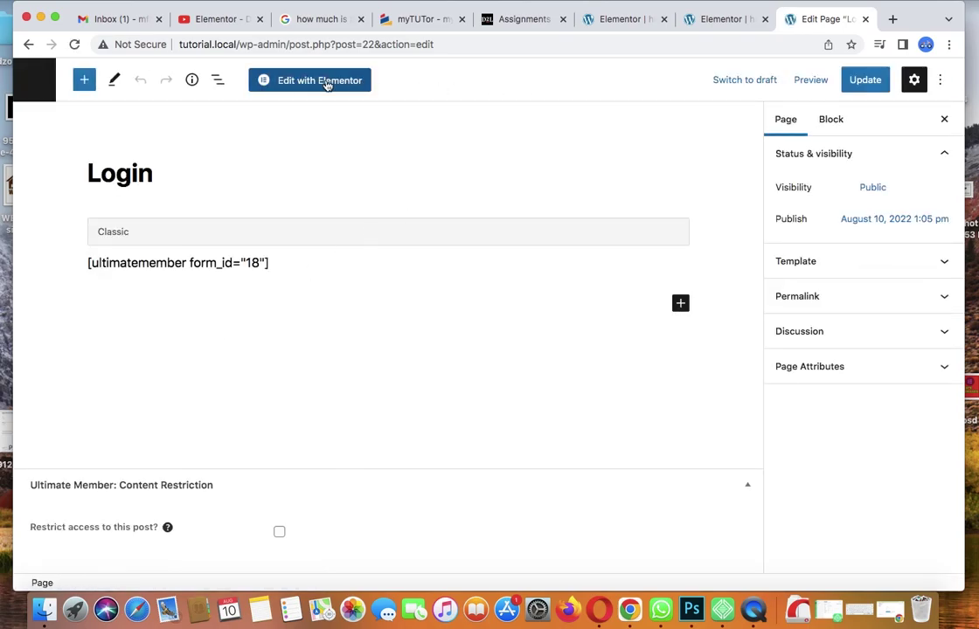
left_click(326, 83)
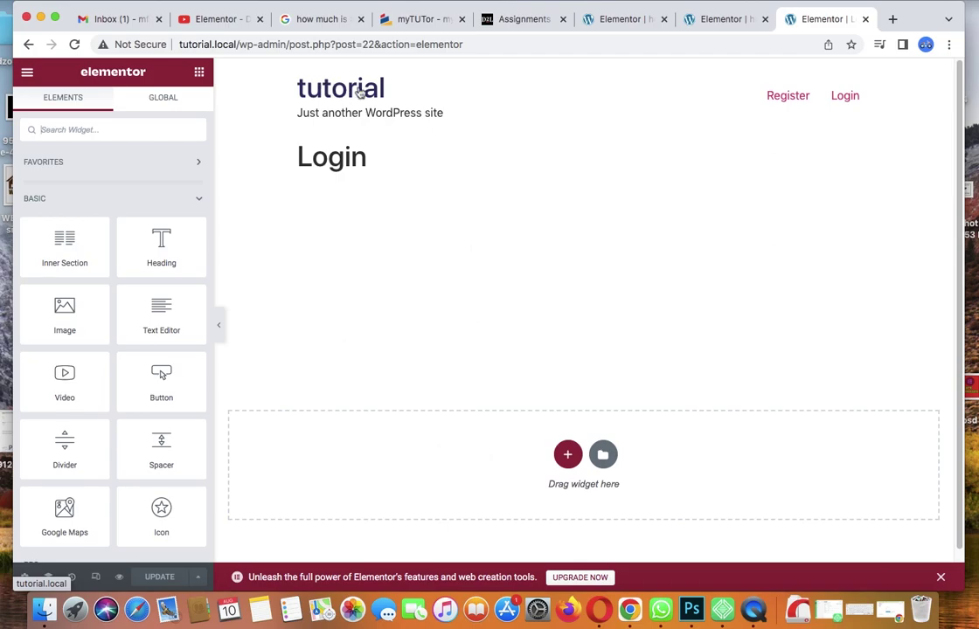
Add a Text Editor widget directly below the login form shortcode on the Login page
left_click(547, 242)
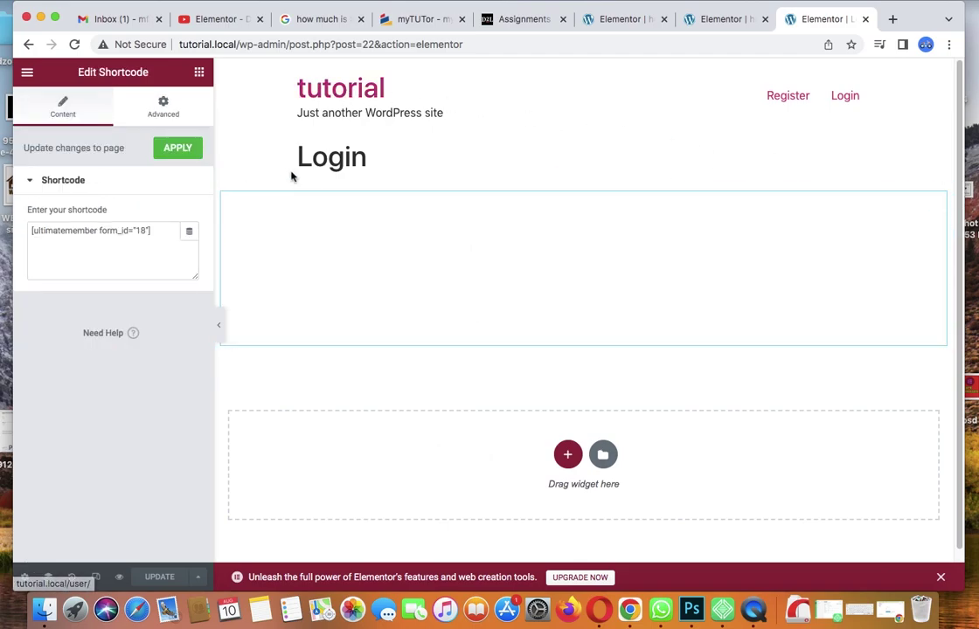
left_click(200, 72)
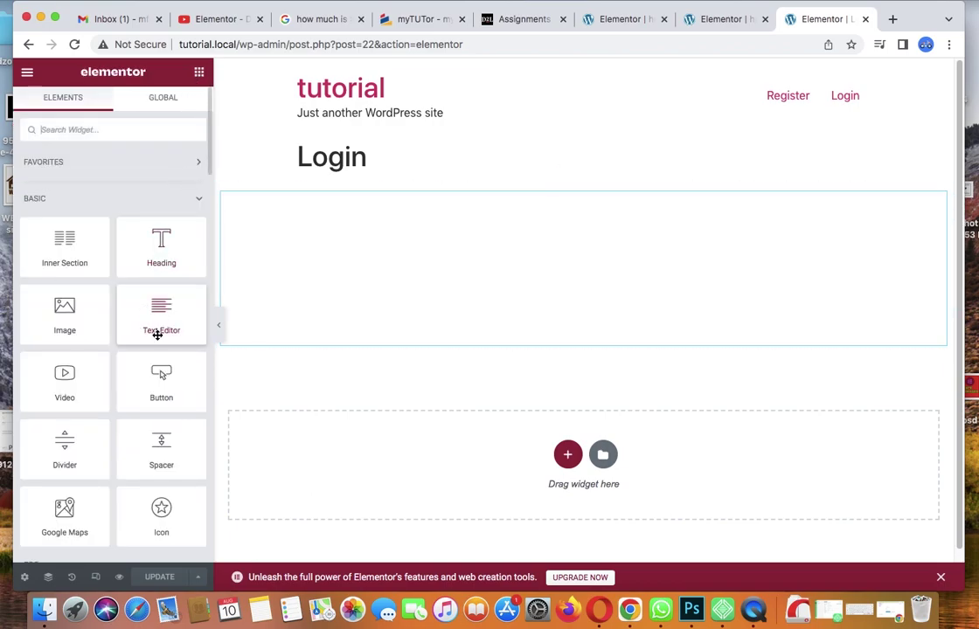
left_click_drag(157, 317, 499, 349)
left_click_drag(581, 326, 578, 323)
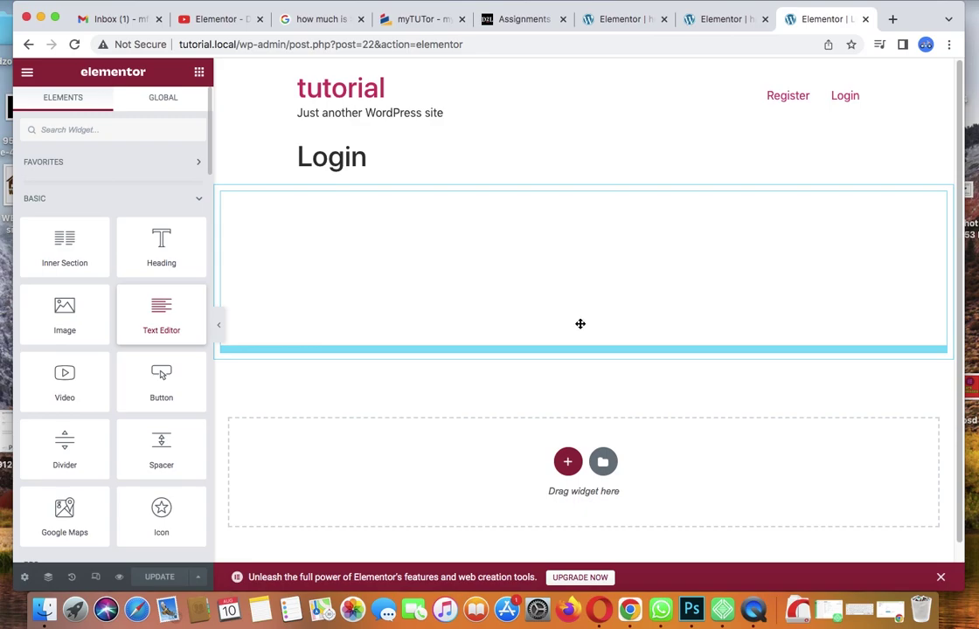
Replace the new text widget's placeholder text with "Signup Here" using the on-screen keyboard, and put the keyboard away
left_click_drag(99, 383, 30, 298)
key("BackSpace")
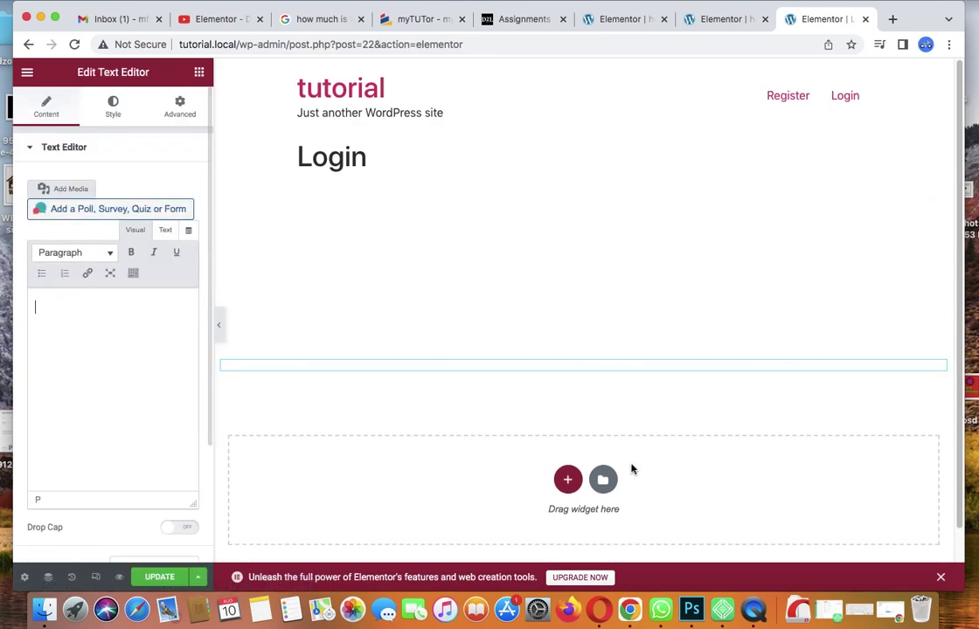
left_click(842, 609)
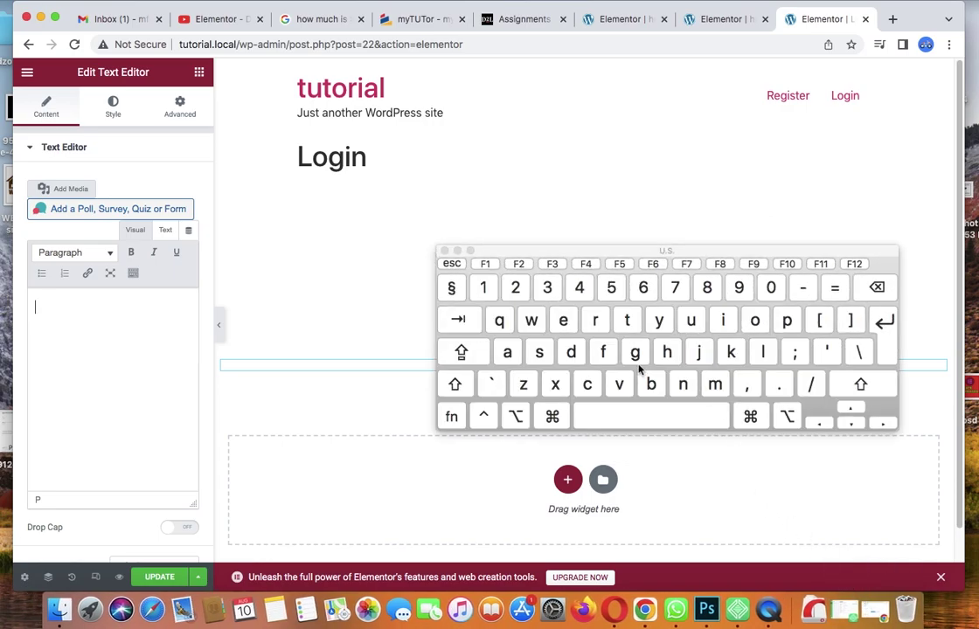
left_click(540, 351, "shift")
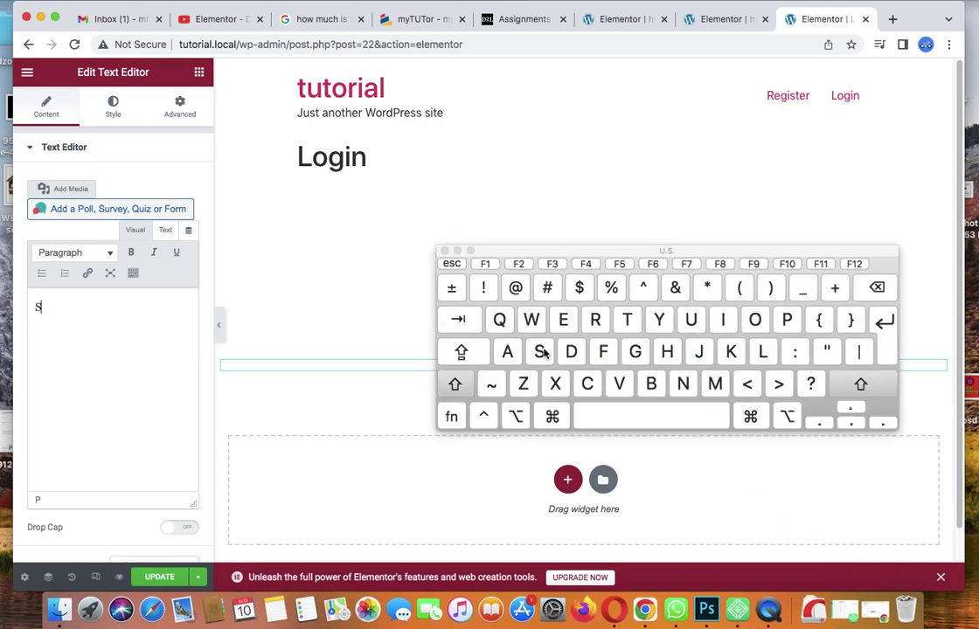
left_click(723, 320)
left_click(636, 351)
left_click(683, 383)
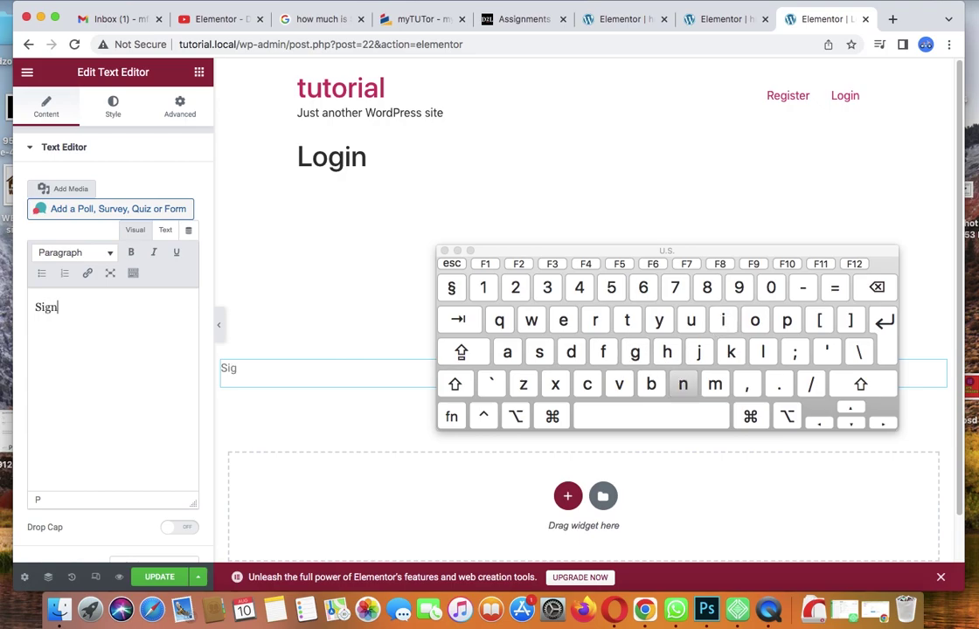
left_click(690, 320)
left_click(787, 320)
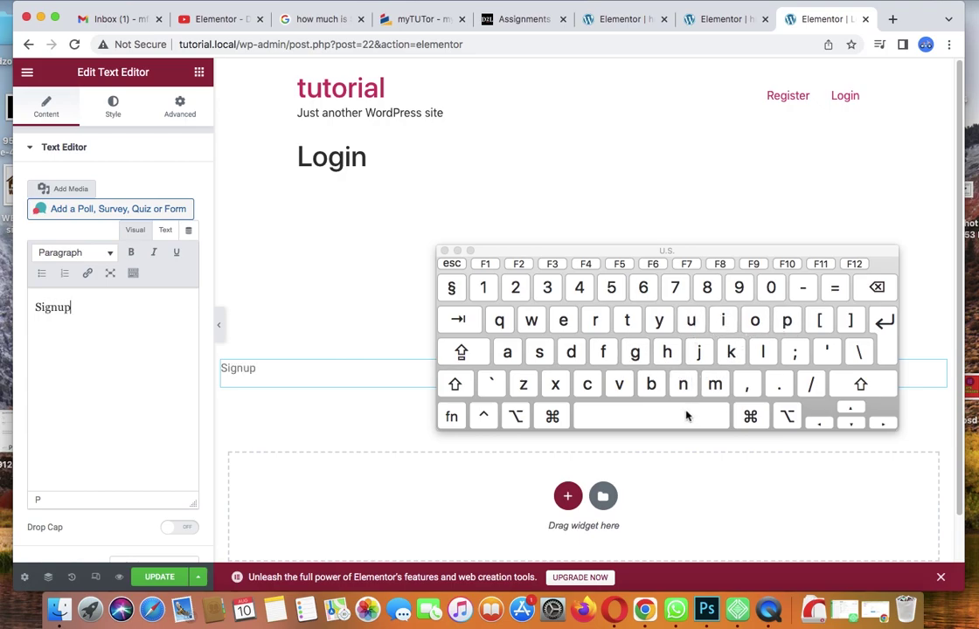
left_click(668, 351, "shift")
left_click(563, 320)
left_click(595, 320)
left_click(563, 320)
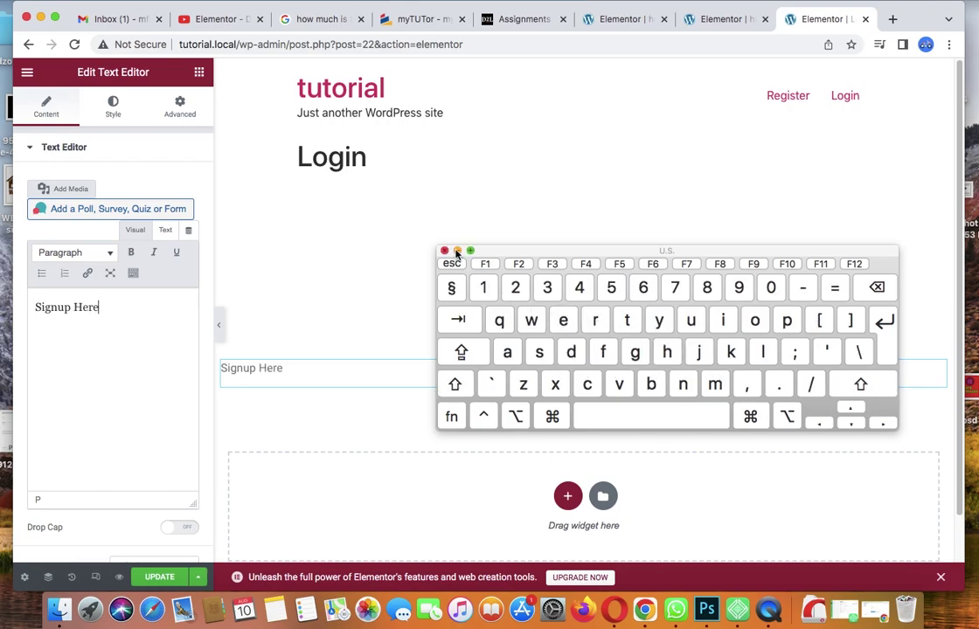
left_click(456, 252)
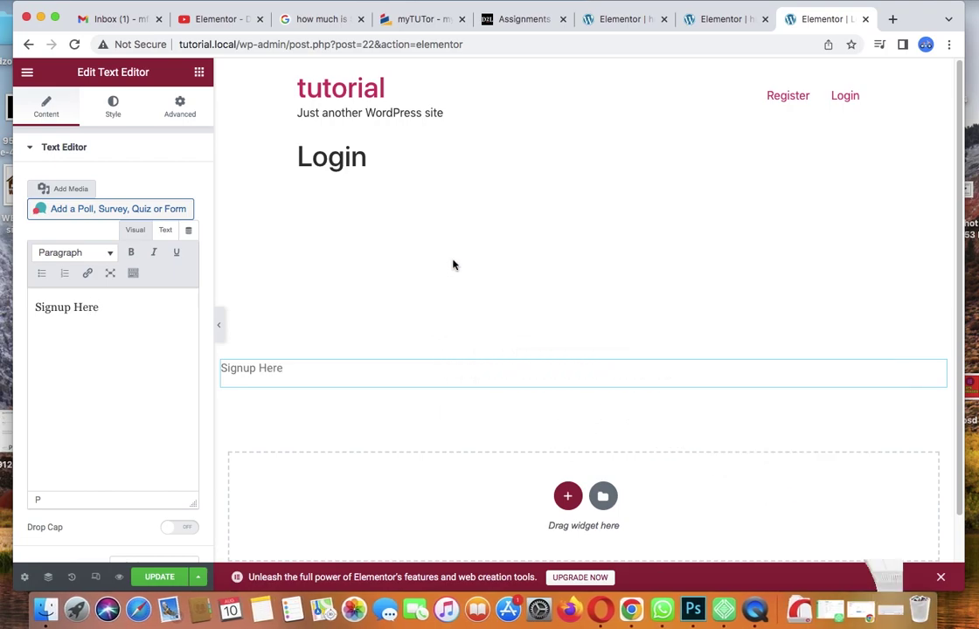
Make the whole "Signup Here" text bold, including its first letter
left_click_drag(120, 304, 38, 303)
left_click(130, 253)
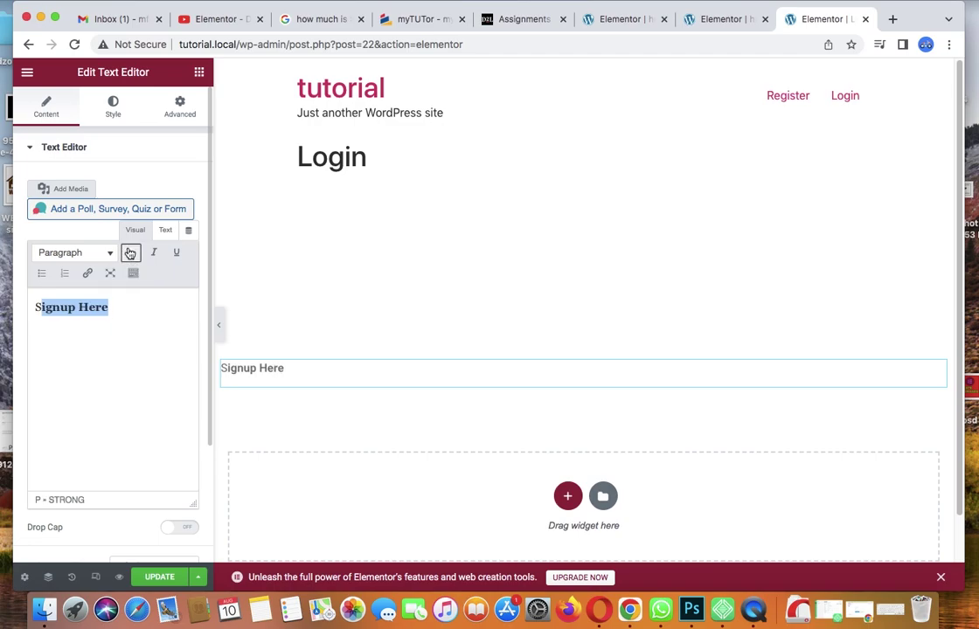
left_click(32, 306)
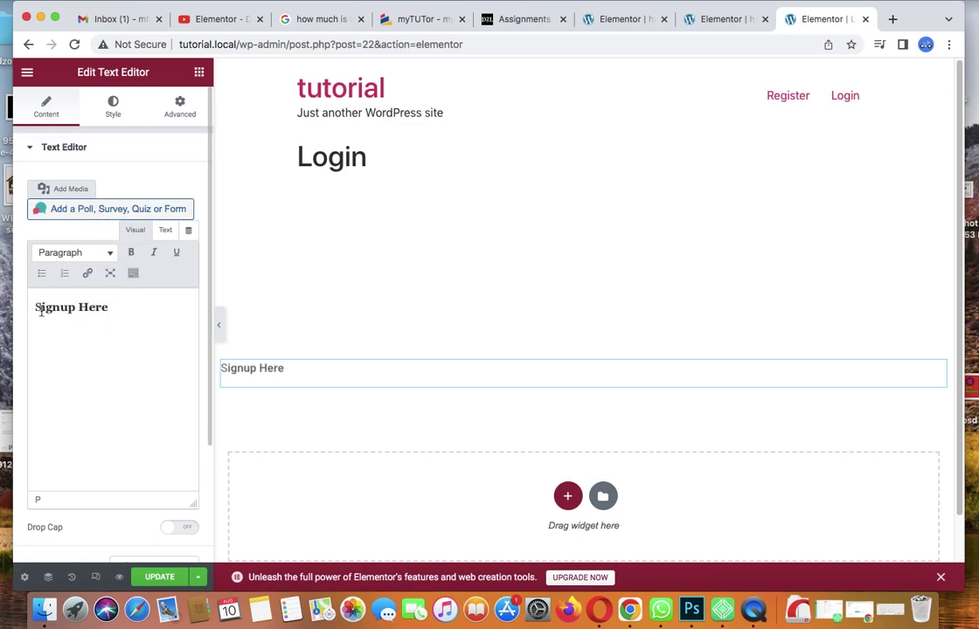
left_click_drag(109, 307, 35, 307)
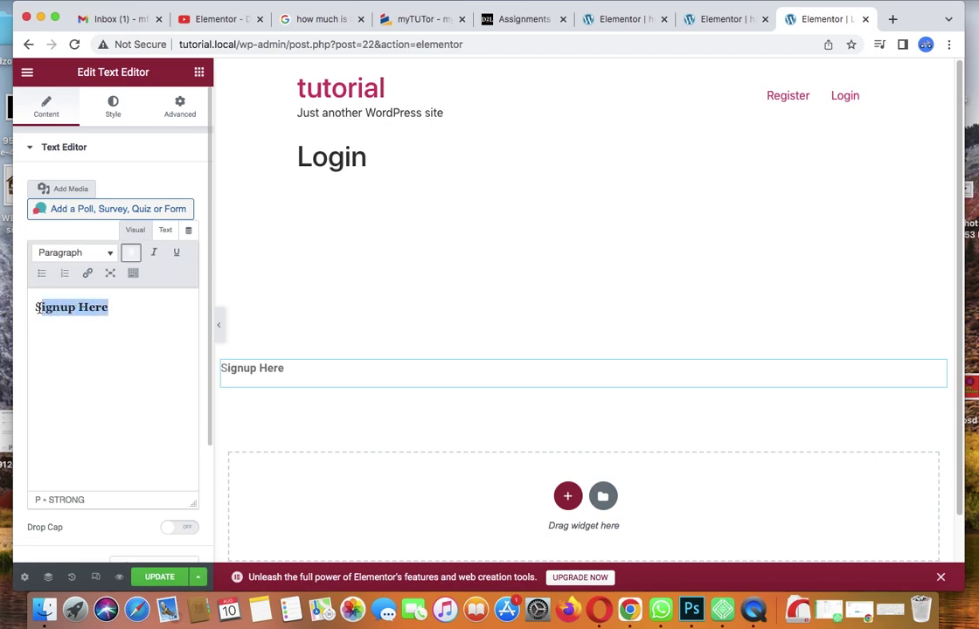
left_click(131, 253)
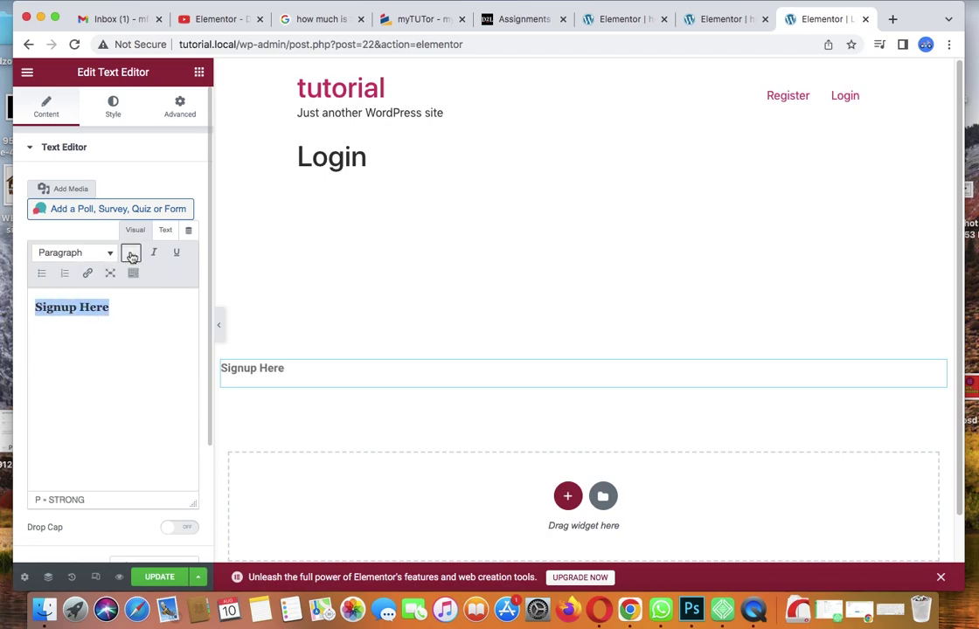
Center the "Signup Here" text and set its text color to blue, #0968FF
left_click(113, 107)
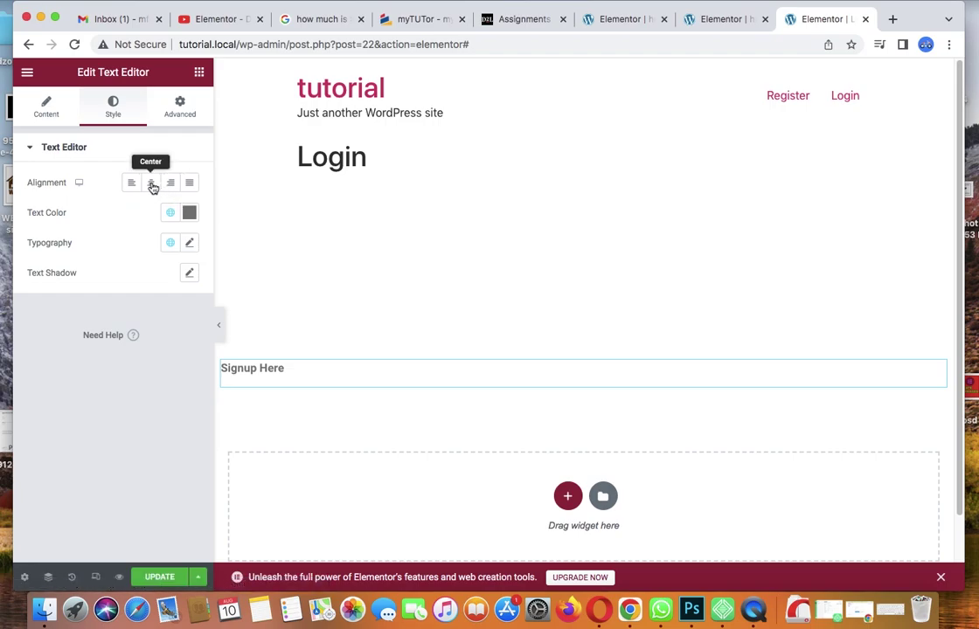
left_click(152, 184)
left_click(189, 214)
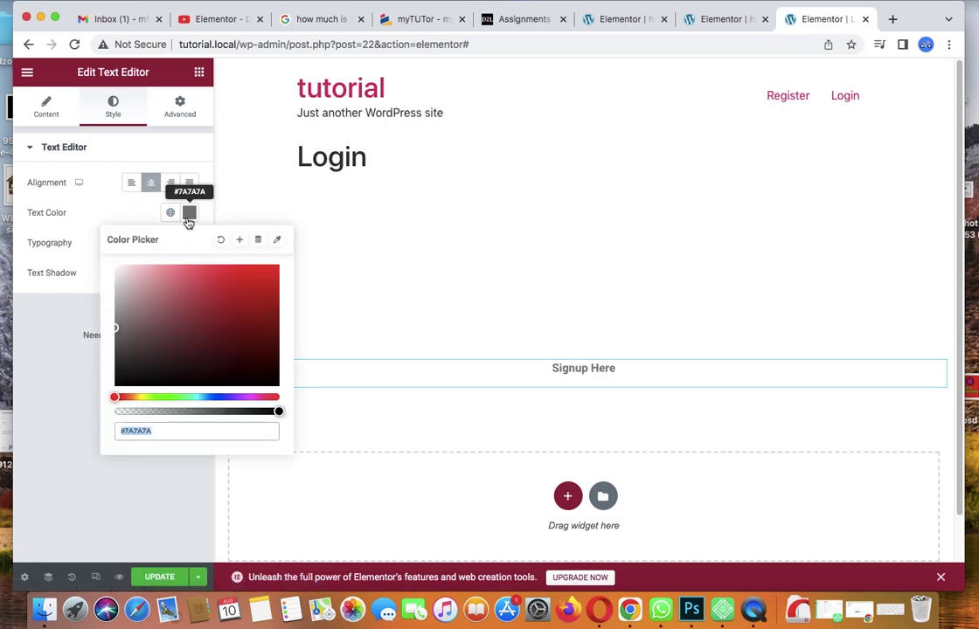
left_click(208, 397)
left_click_drag(211, 346, 274, 267)
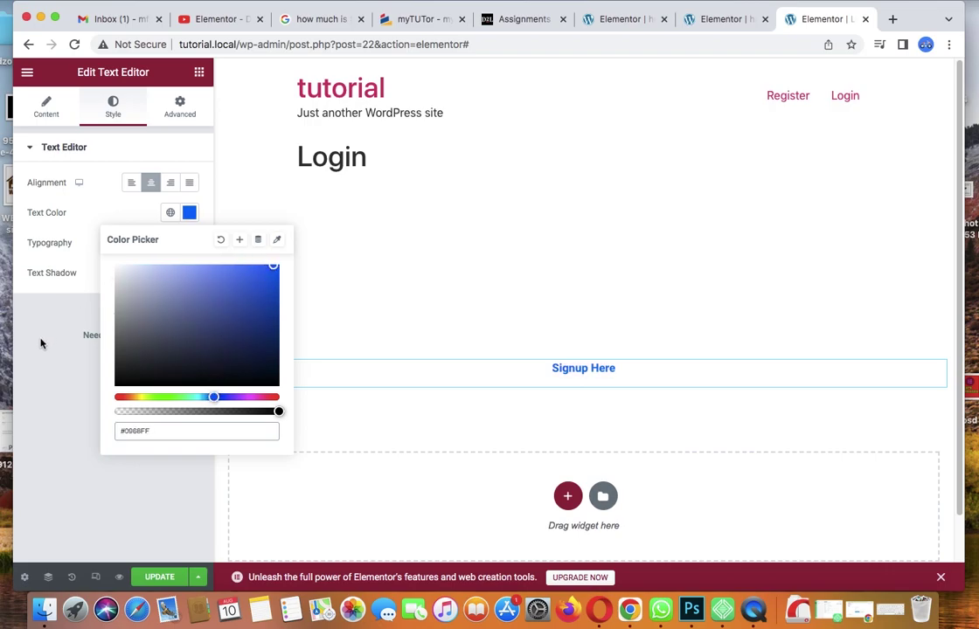
left_click(36, 297)
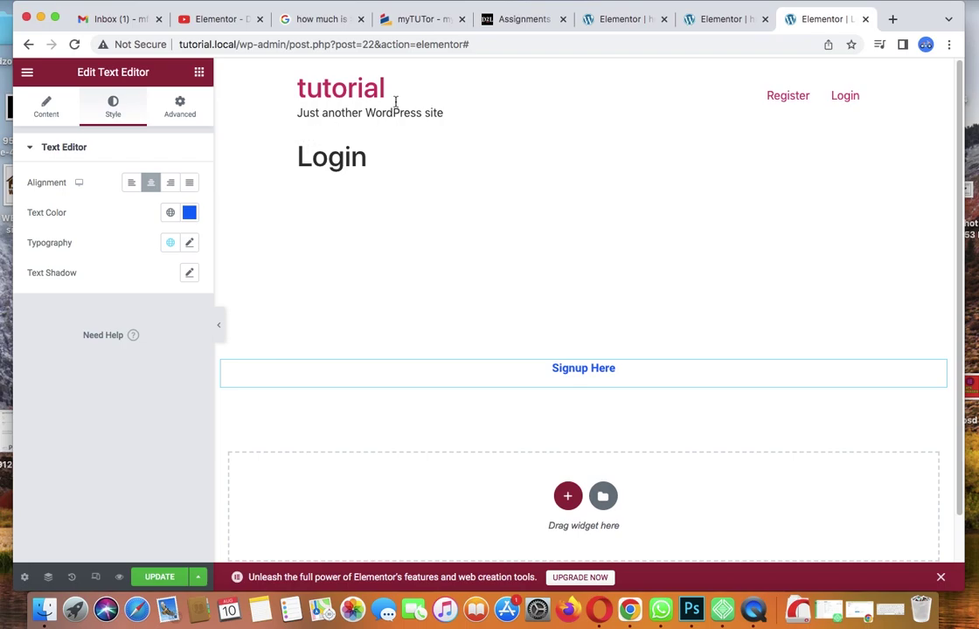
Preview the home page, follow its Register link and copy the Register page's address, tutorial.local/register/
left_click(695, 25)
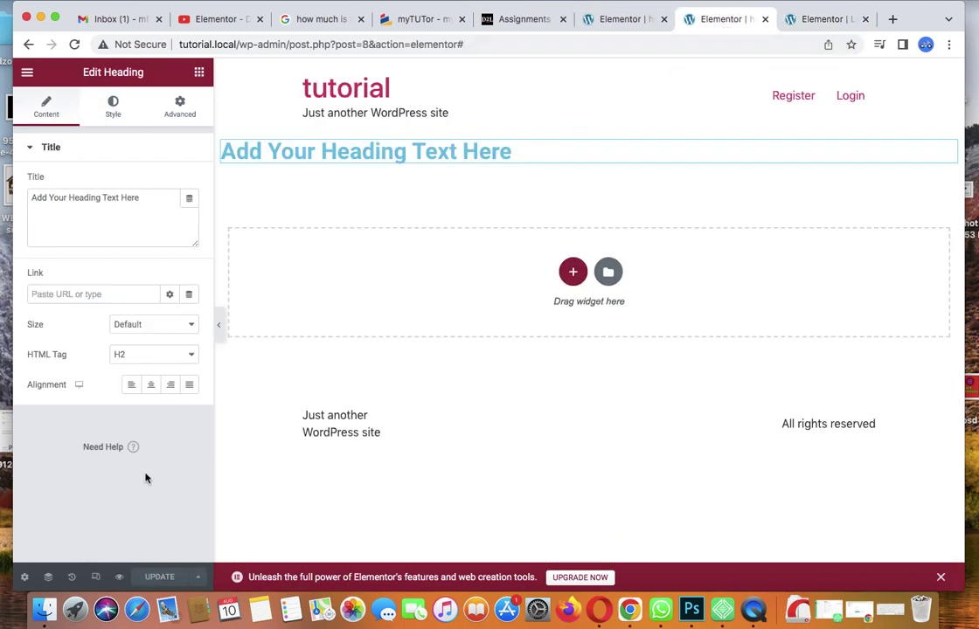
left_click(121, 578)
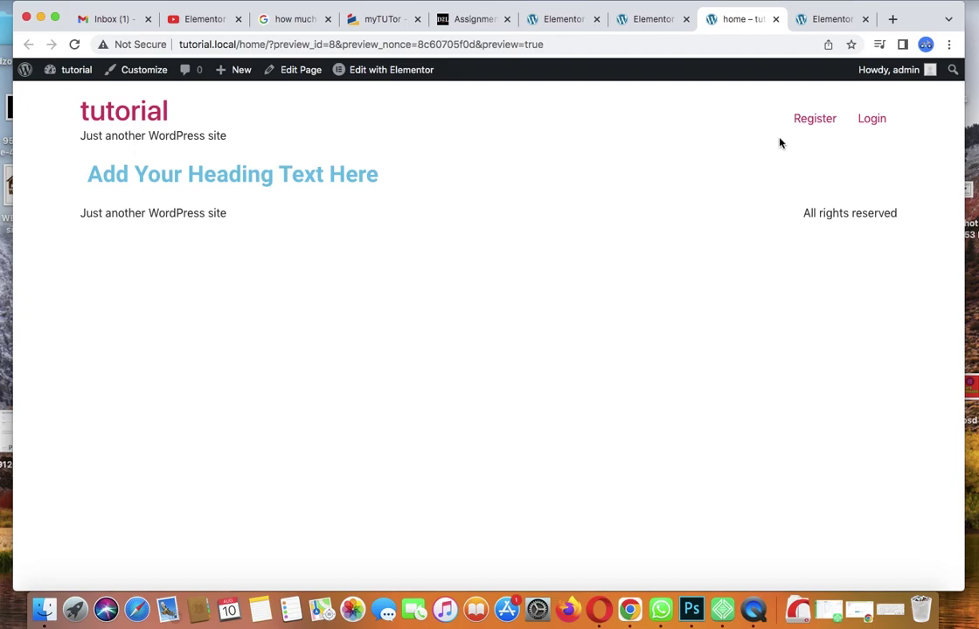
left_click(823, 125)
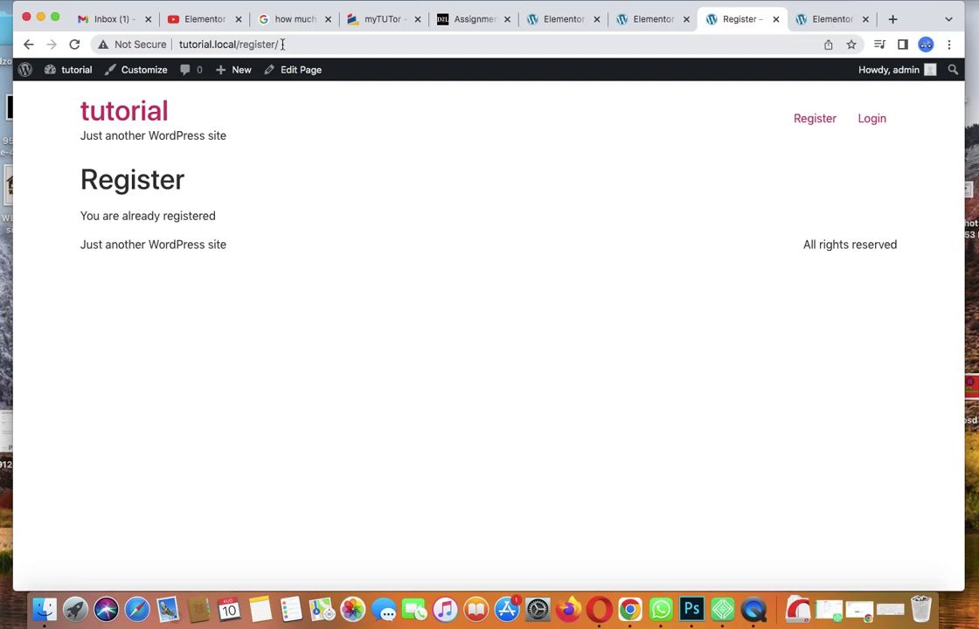
left_click_drag(283, 43, 181, 43)
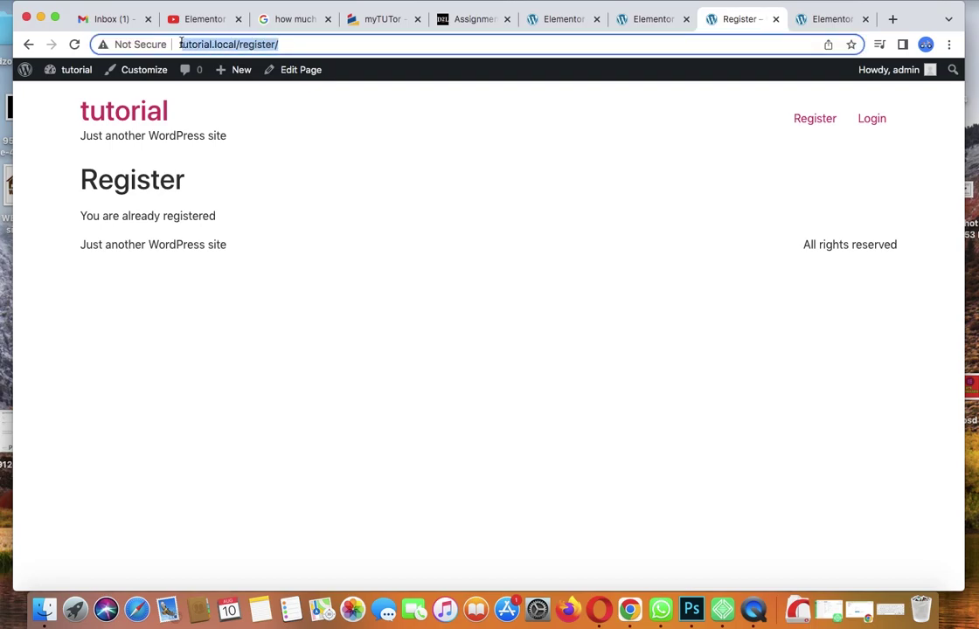
right_click(193, 41)
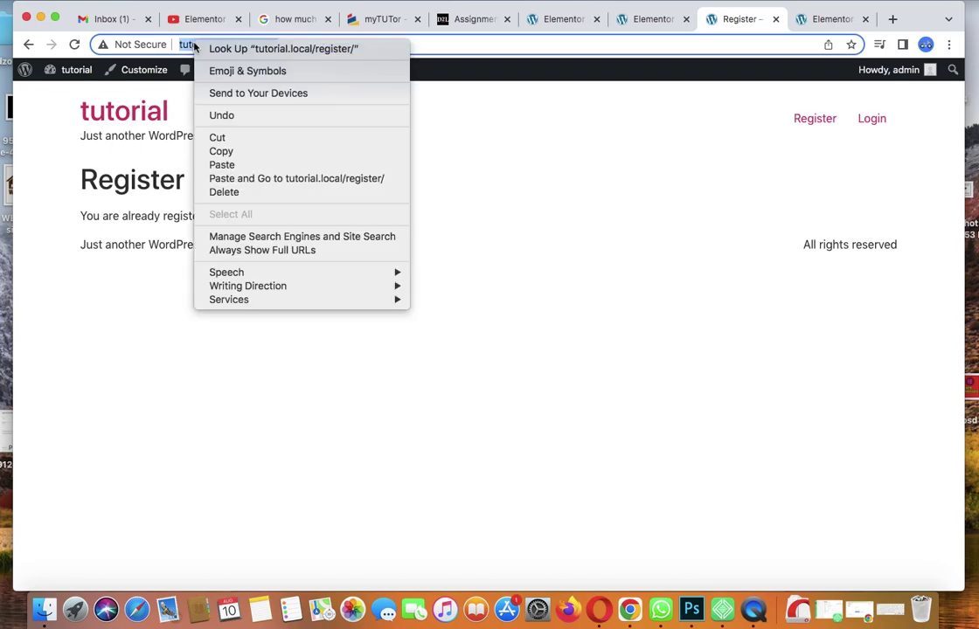
left_click(240, 151)
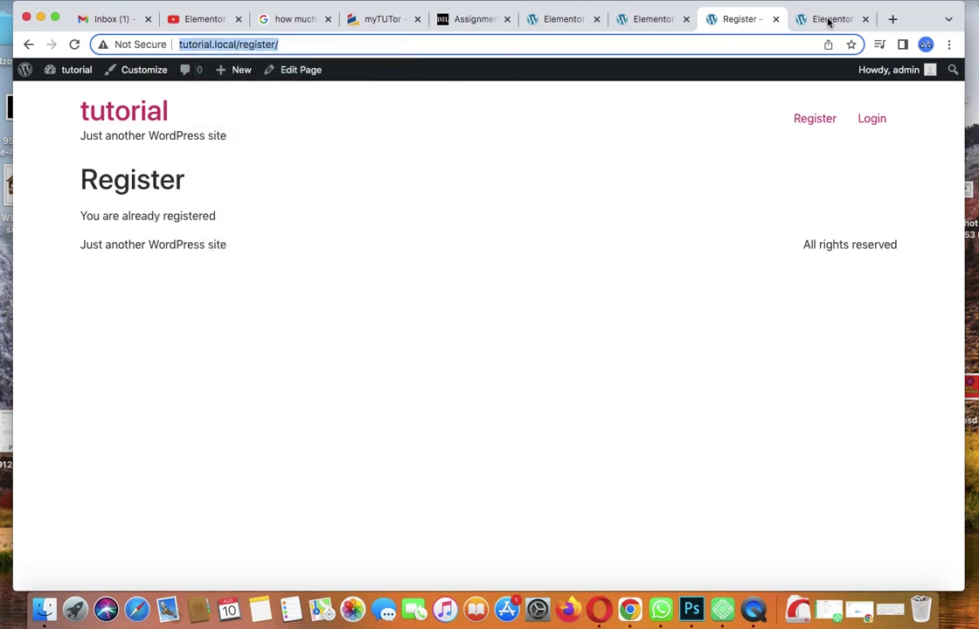
Return to the Login page editor and examine the "Signup Here" text widget's content, style and advanced settings for a link option
left_click(832, 23)
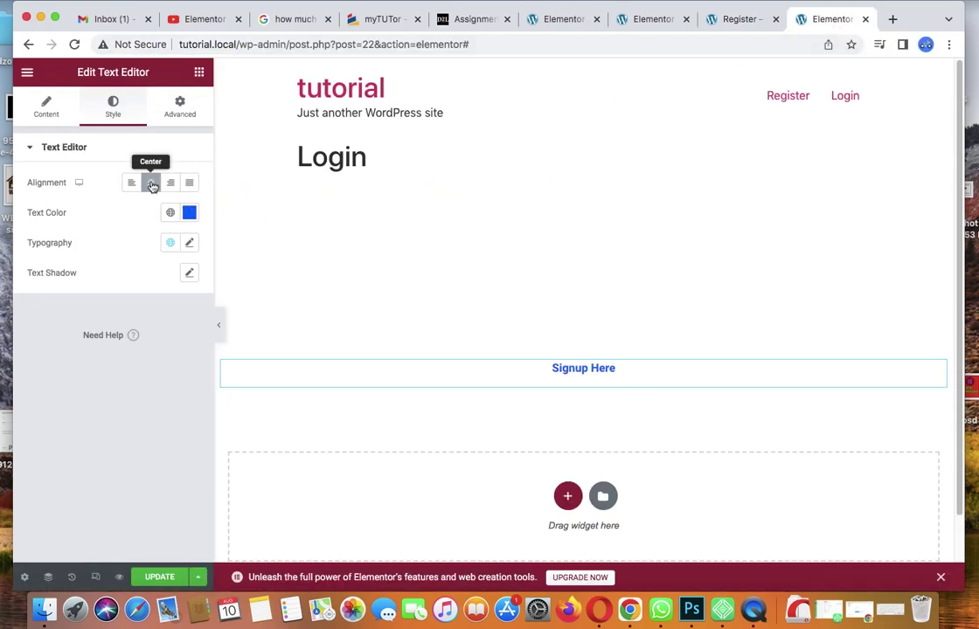
left_click(48, 112)
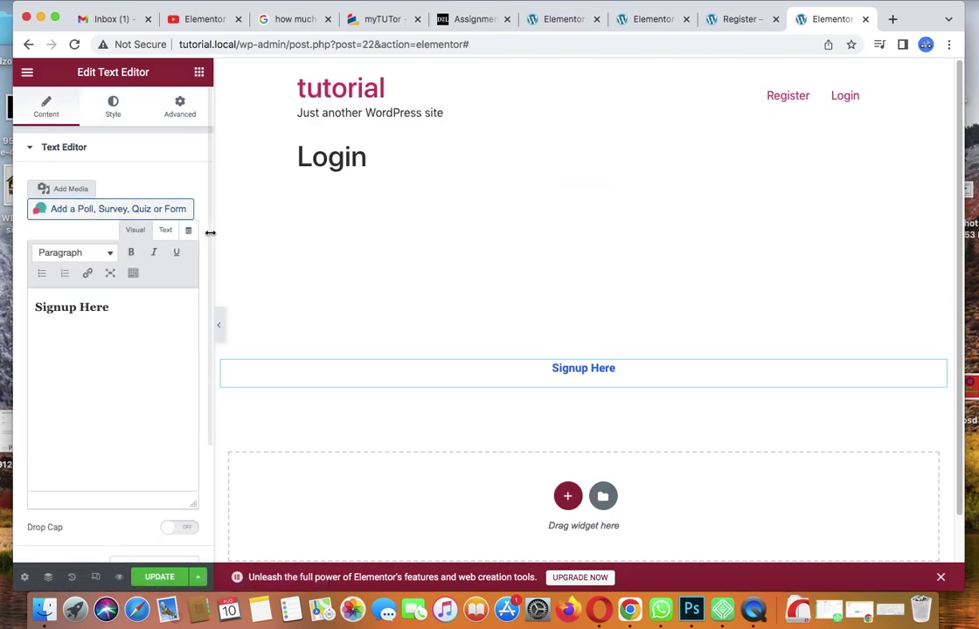
left_click_drag(207, 230, 123, 220)
left_click(29, 146)
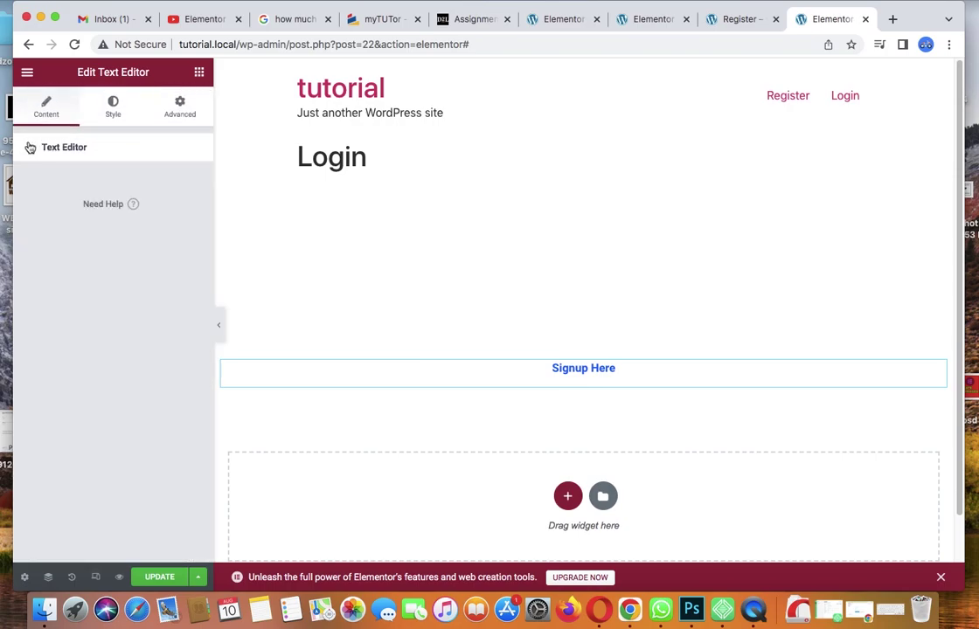
left_click(113, 117)
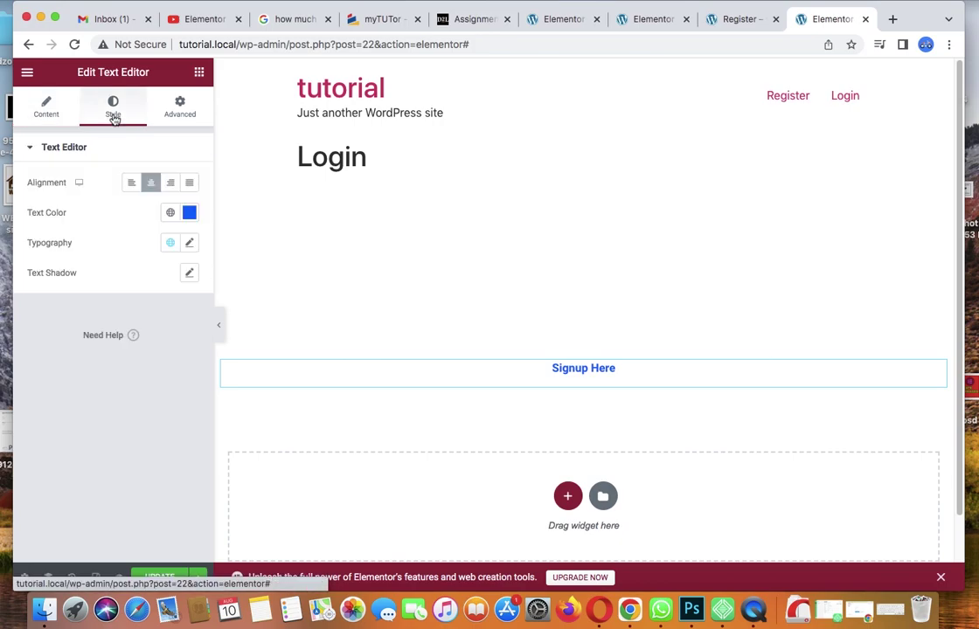
left_click(180, 105)
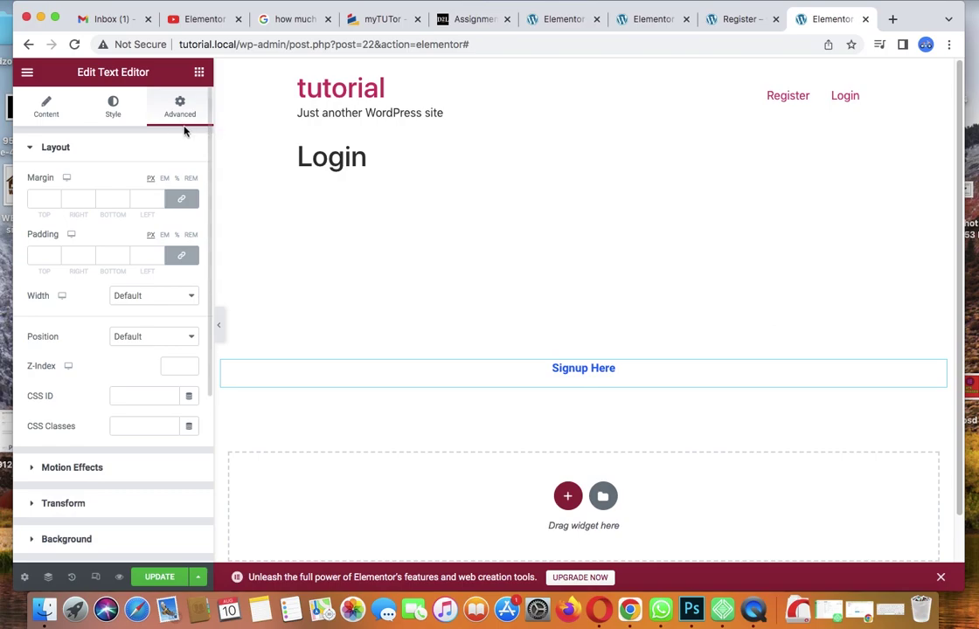
left_click(49, 116)
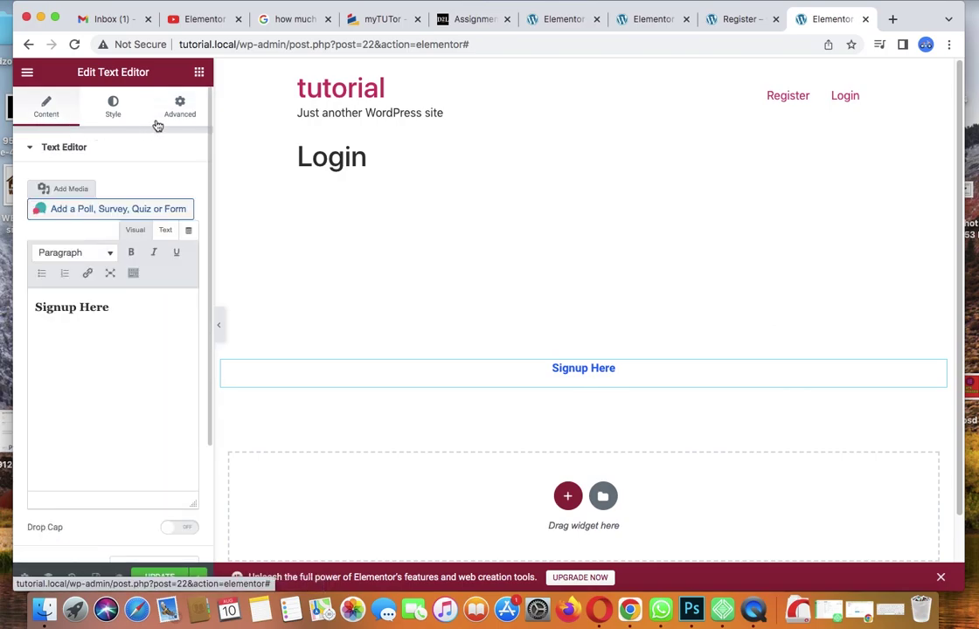
Add a Button widget directly above the "Signup Here" text and delete that text widget
left_click(200, 75)
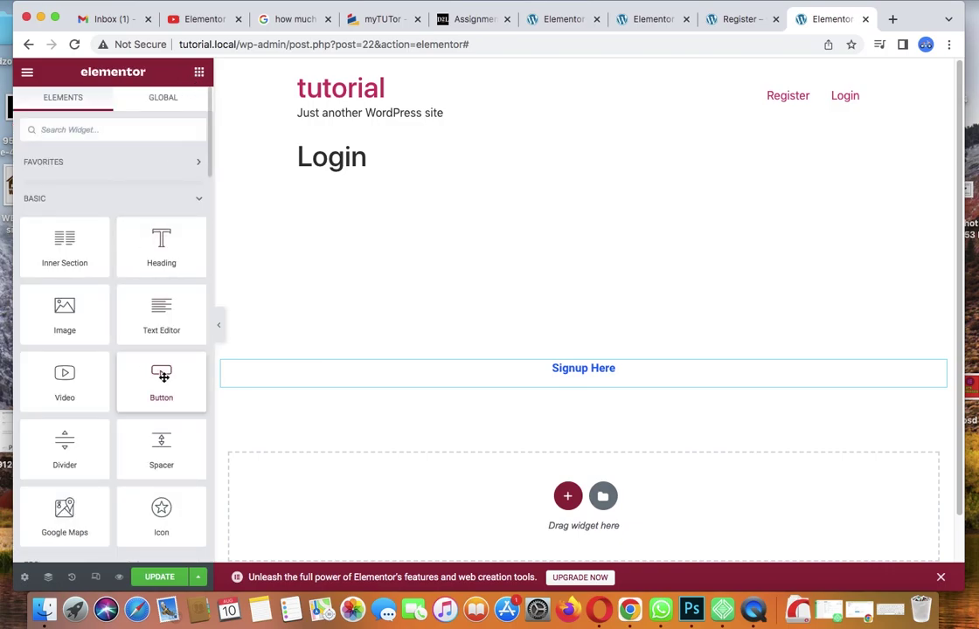
left_click_drag(164, 377, 593, 374)
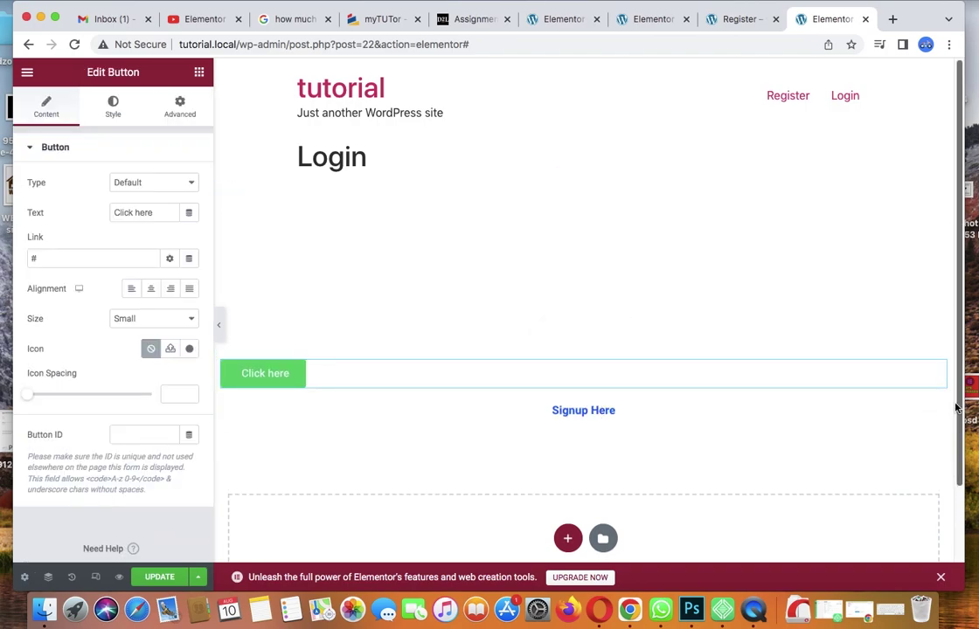
right_click(936, 413)
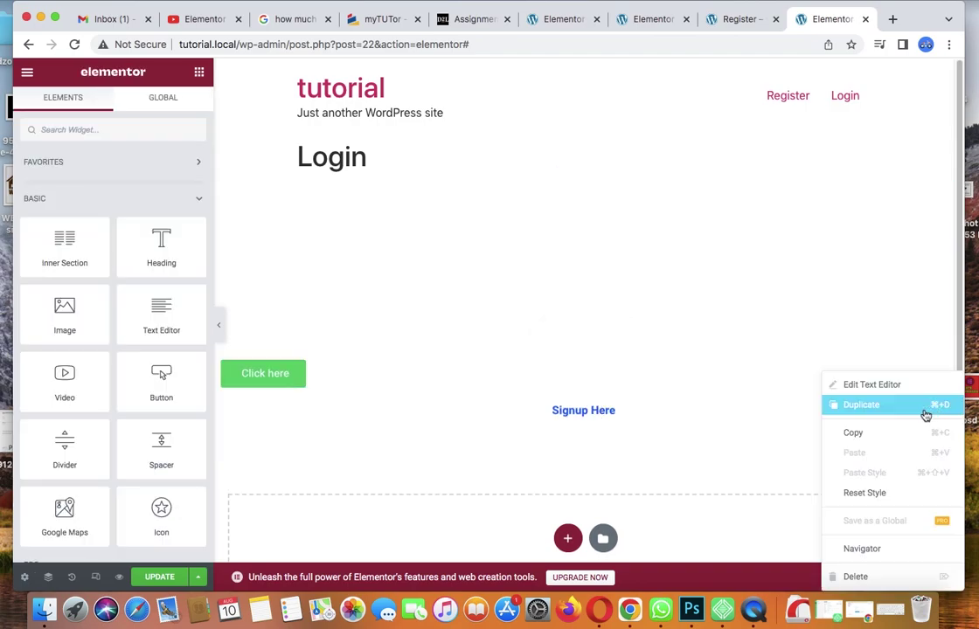
left_click(879, 572)
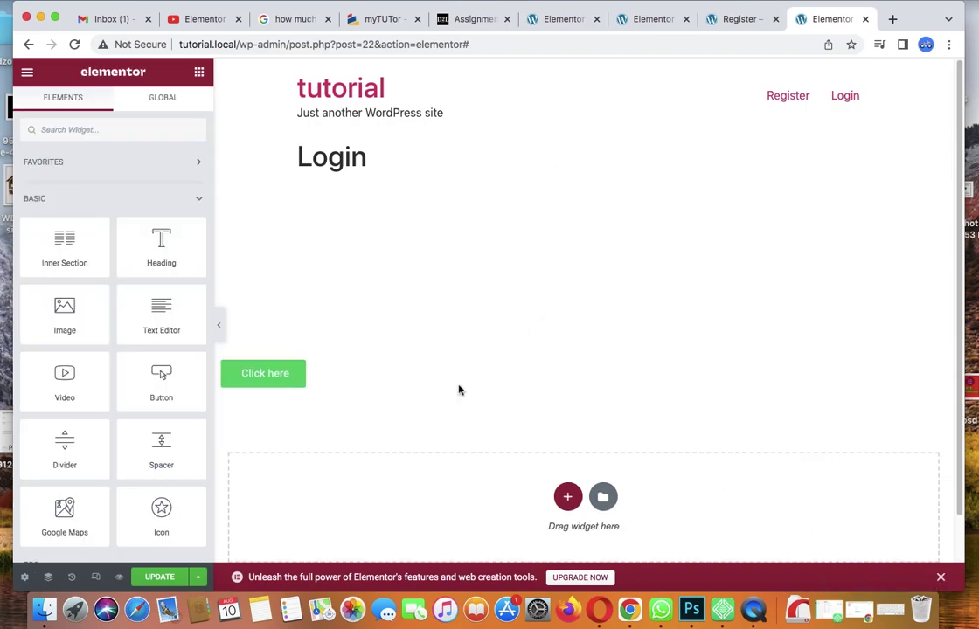
left_click(347, 376)
left_click(62, 258)
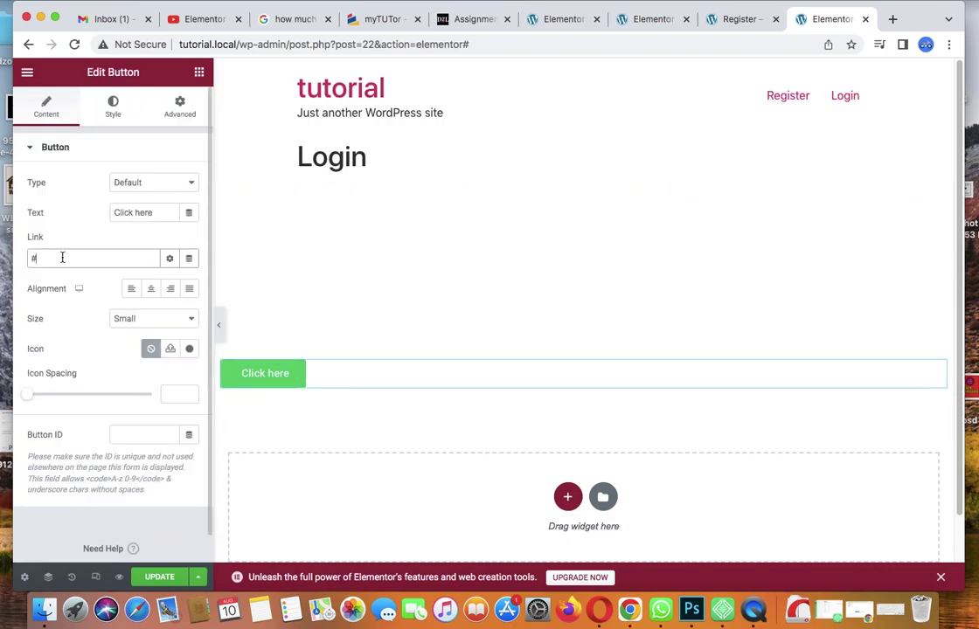
key("BackSpace")
right_click(38, 260)
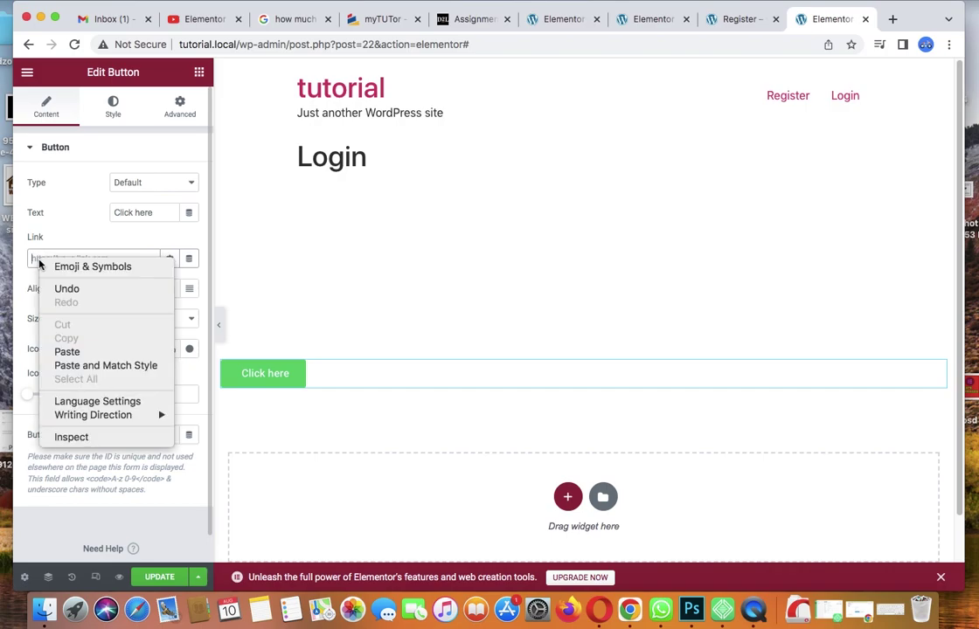
left_click(72, 350)
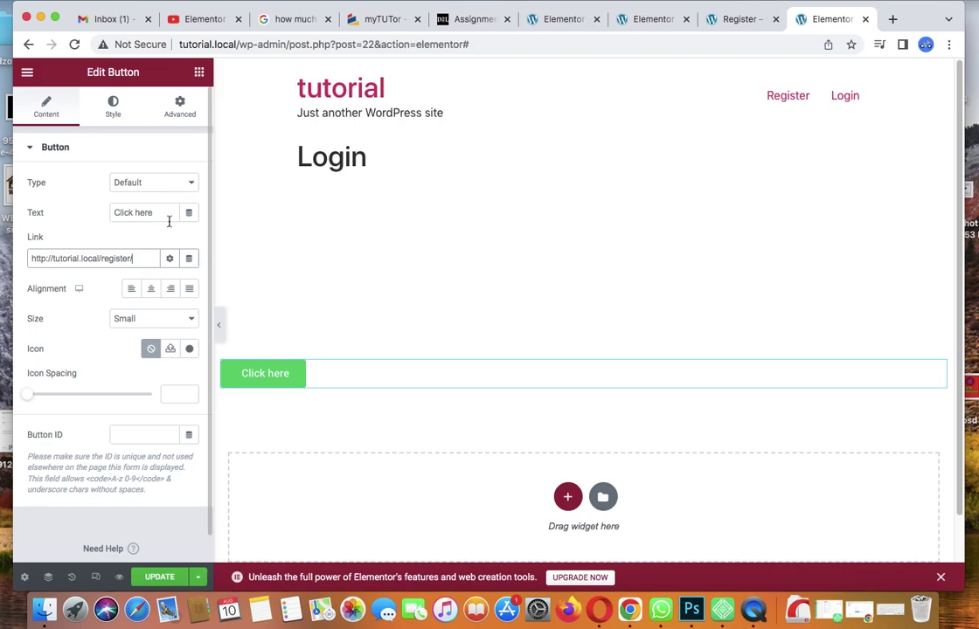
Change the button's text to "Singup here" using the on-screen keyboard
left_click_drag(133, 213, 109, 213)
key("BackSpace")
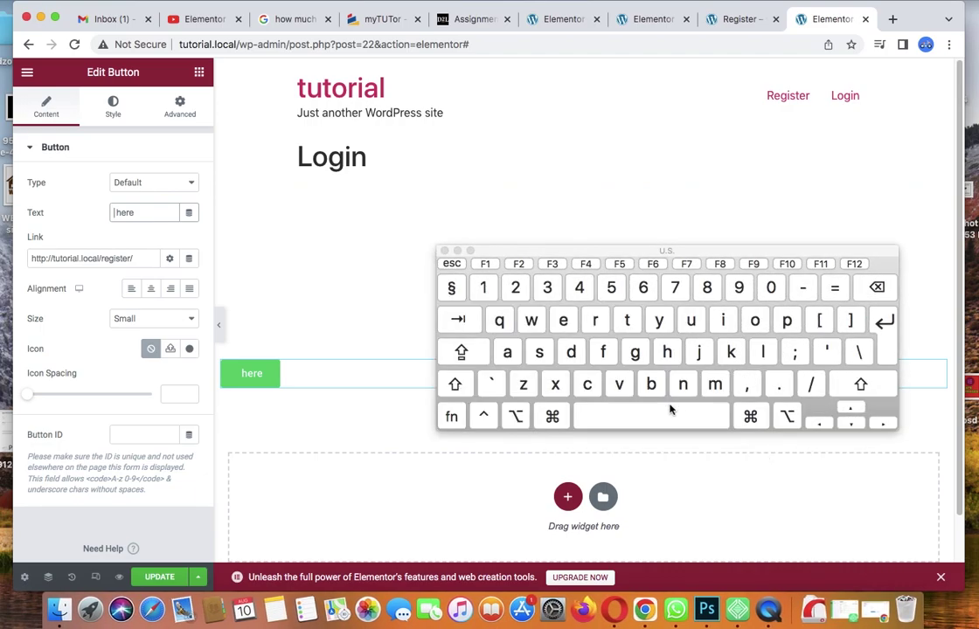
left_click(539, 353)
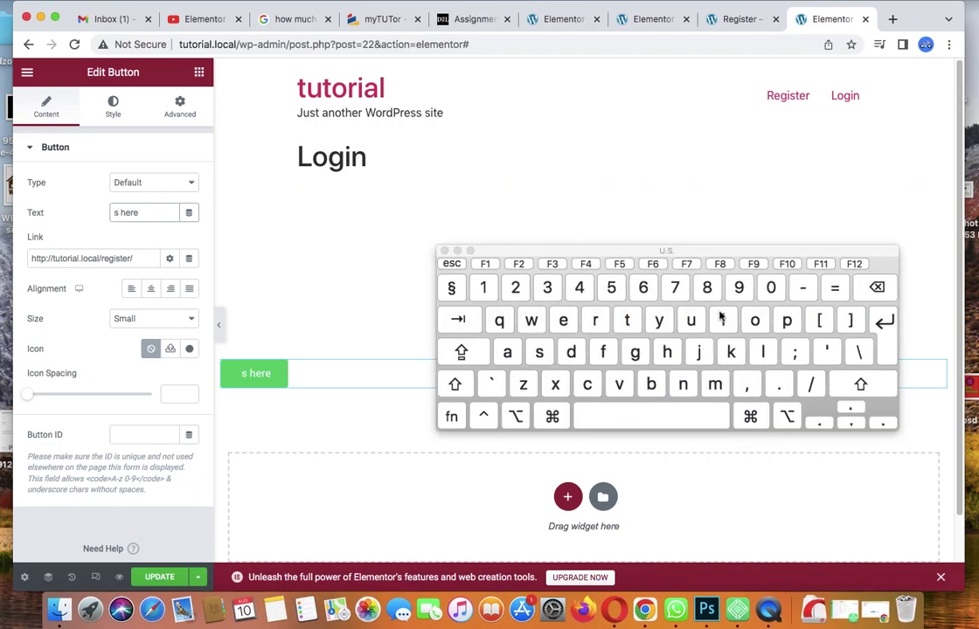
left_click(877, 288)
left_click(861, 385)
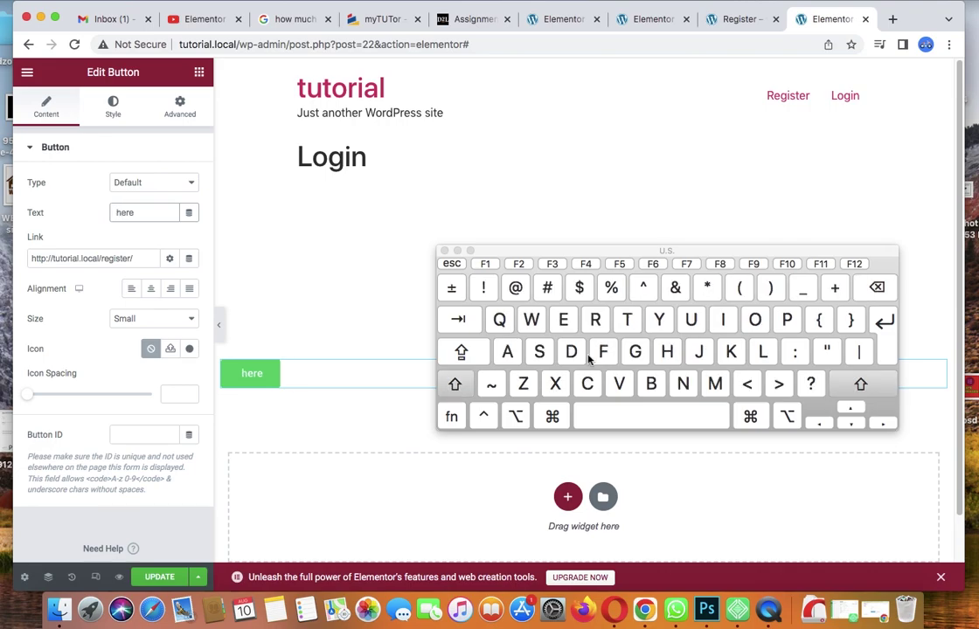
left_click(539, 353)
left_click(730, 329)
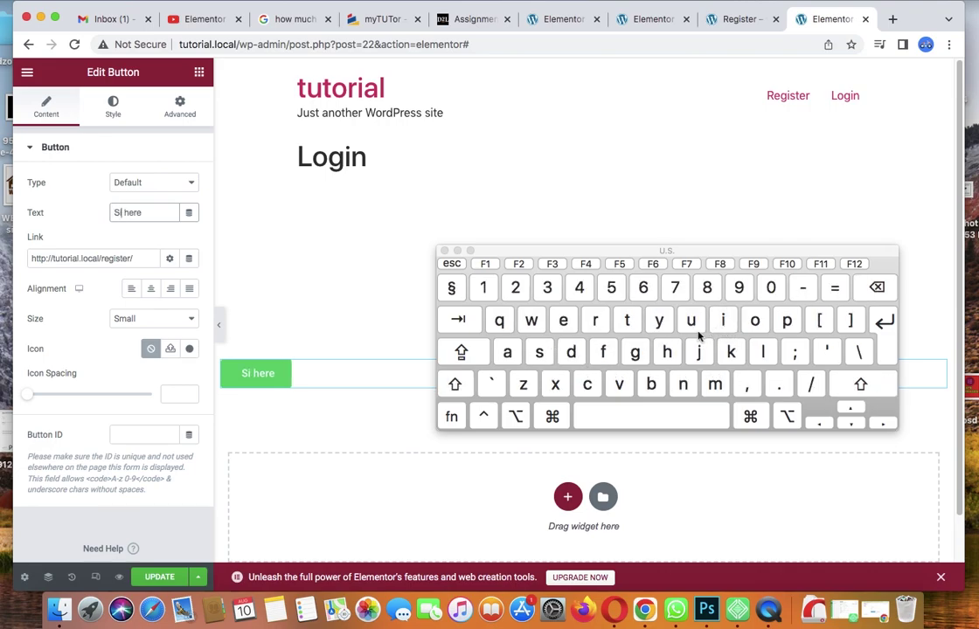
left_click(636, 353)
left_click(682, 384)
left_click(636, 353)
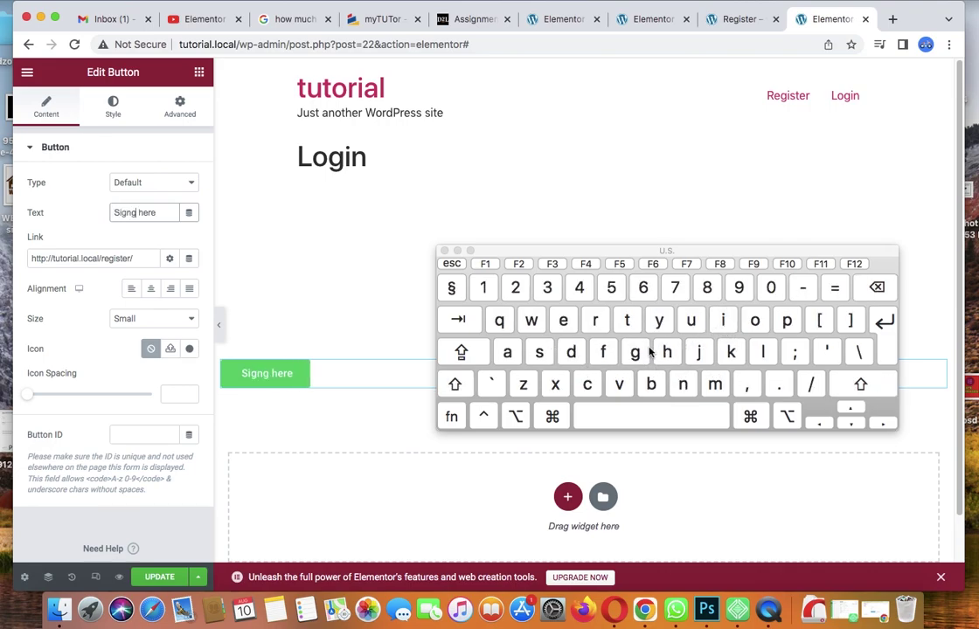
left_click(875, 288)
left_click(875, 289)
left_click(875, 289)
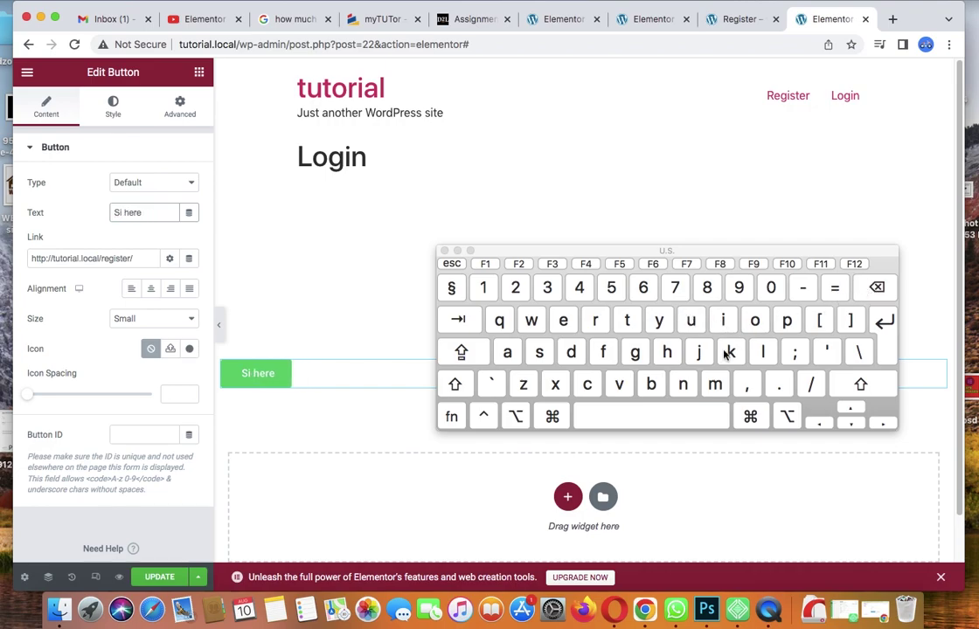
left_click(683, 385)
left_click(635, 353)
left_click(691, 320)
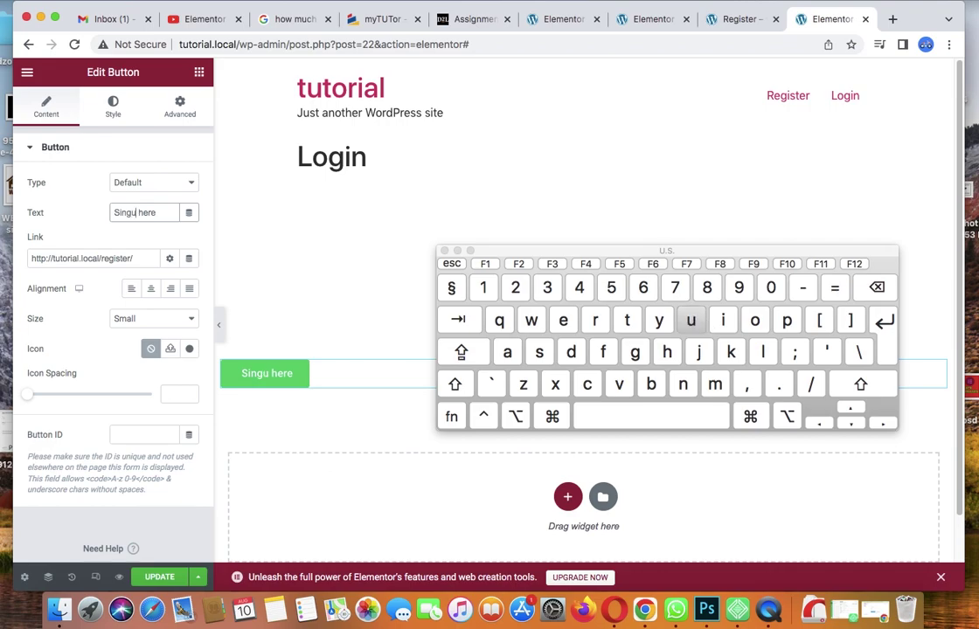
left_click(787, 320)
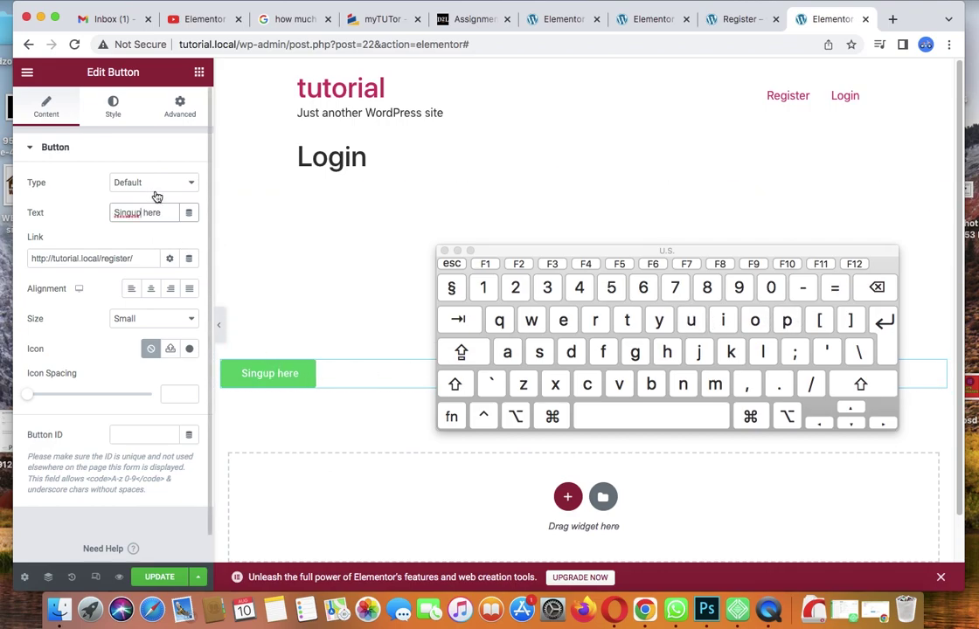
Center the button, put the on-screen keyboard away and update the Login page
left_click(150, 289)
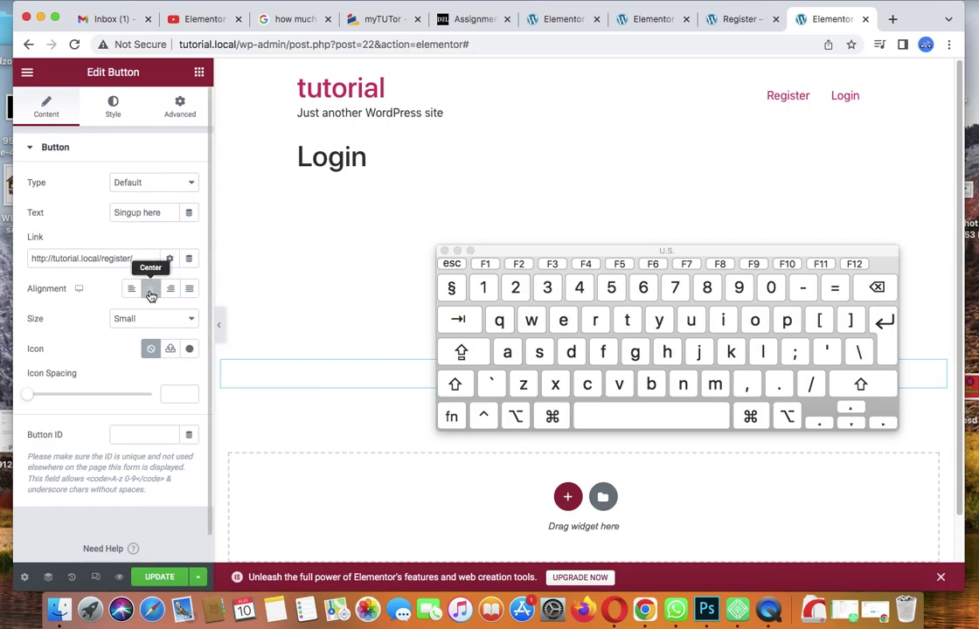
left_click(458, 252)
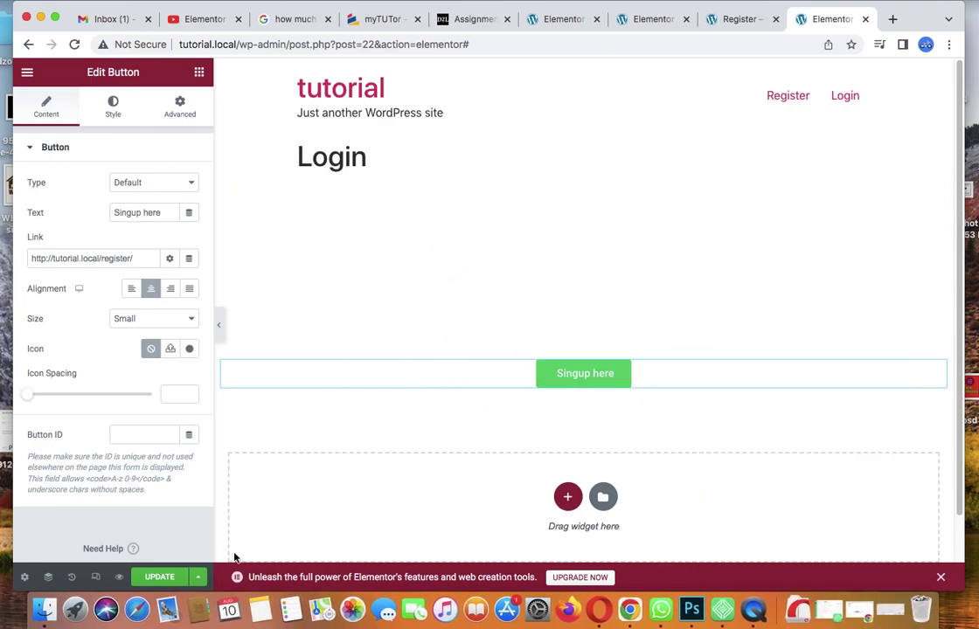
left_click(157, 578)
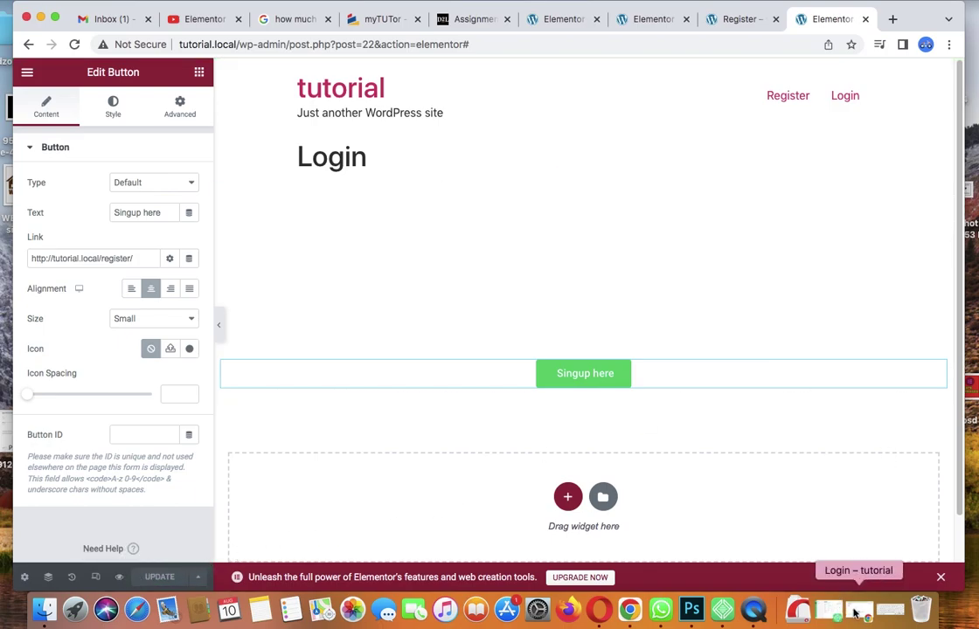
Reload the Login page in the other browser window, test its new button, look through the registration form and minimize that window
left_click(858, 612)
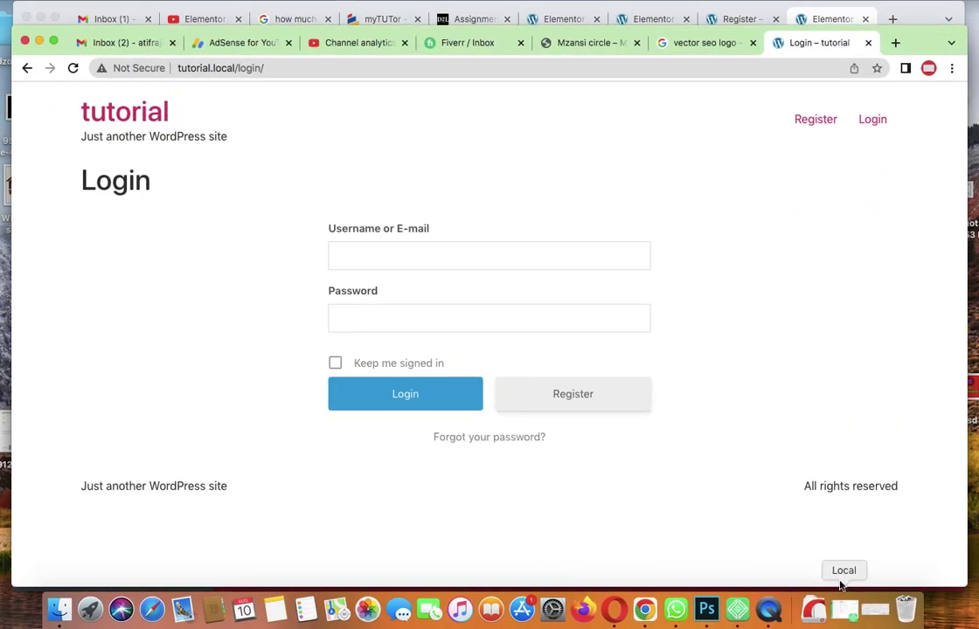
left_click(73, 69)
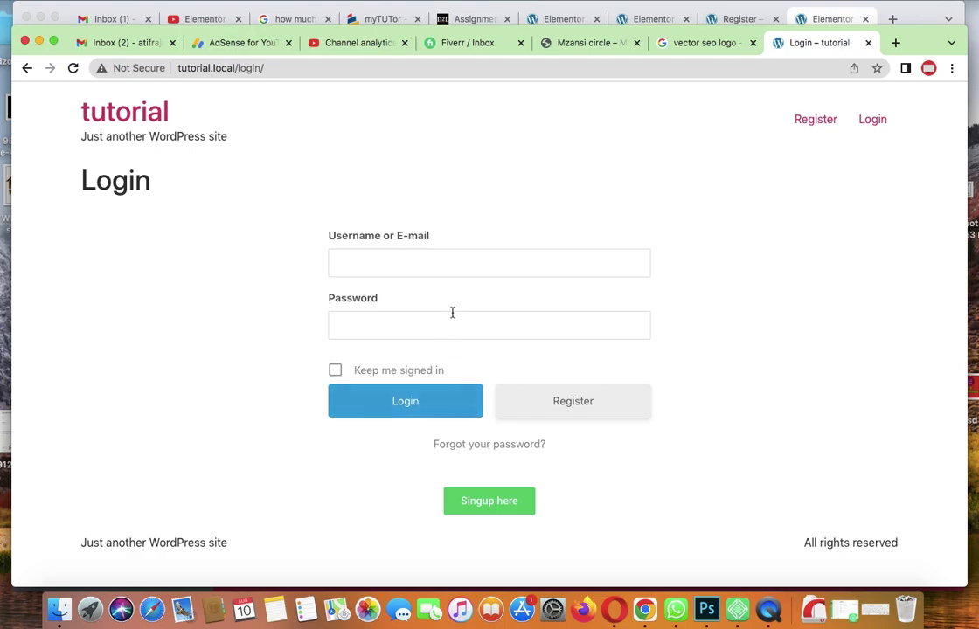
left_click(482, 506)
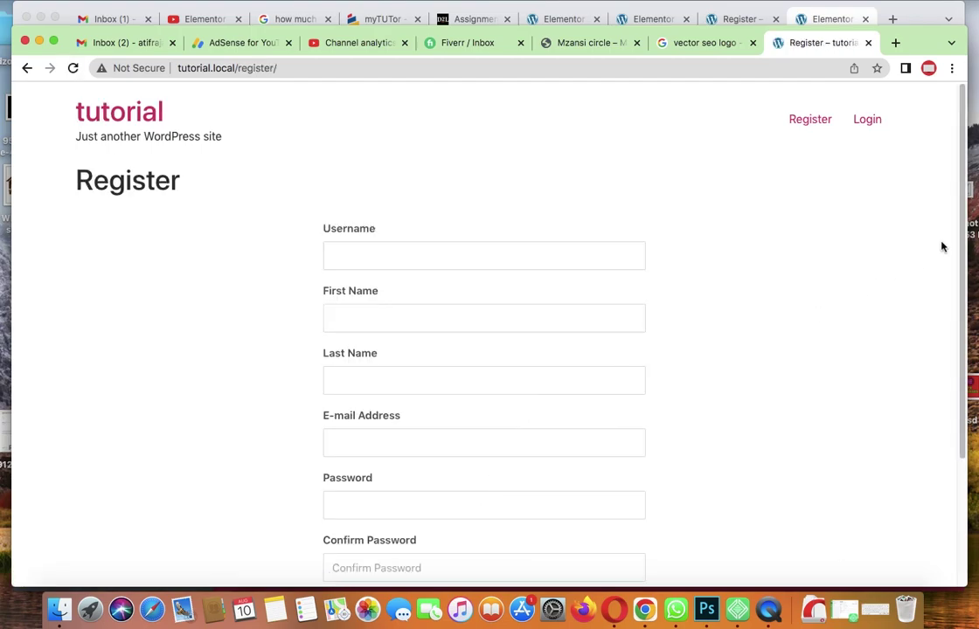
scroll(953, 262, "down", 4)
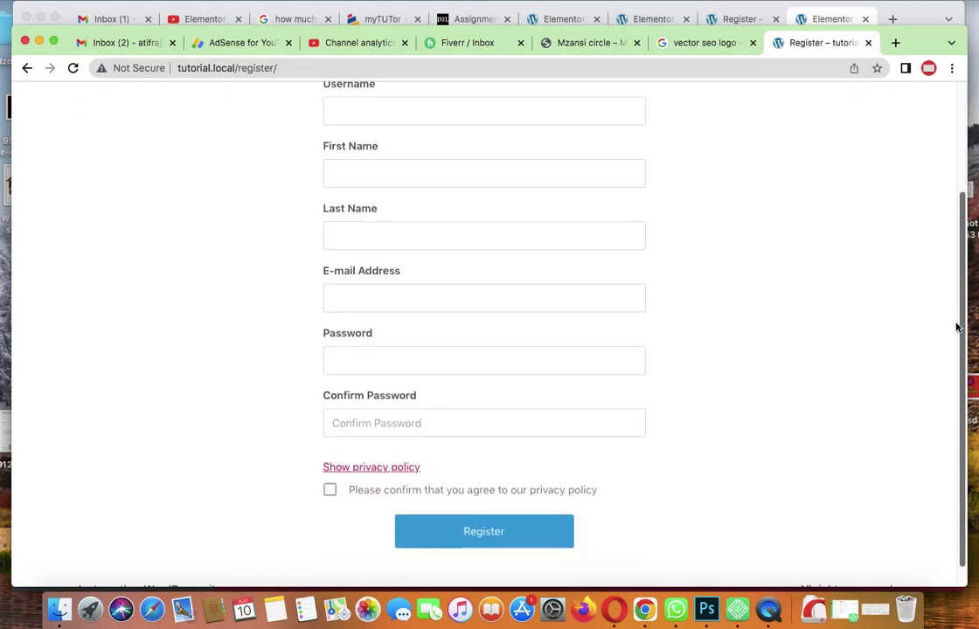
scroll(957, 327, "down", 1)
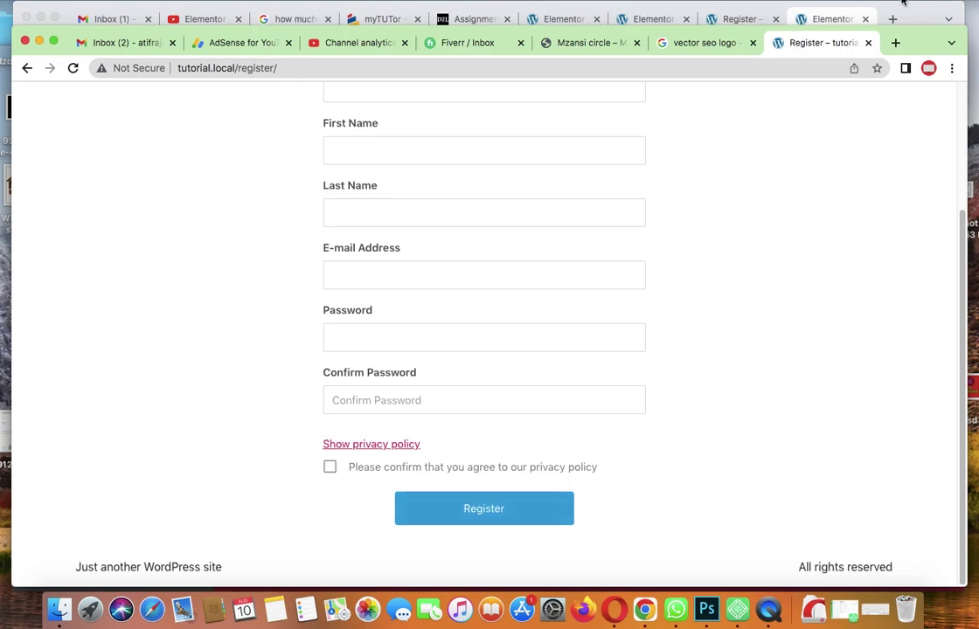
left_click(41, 44)
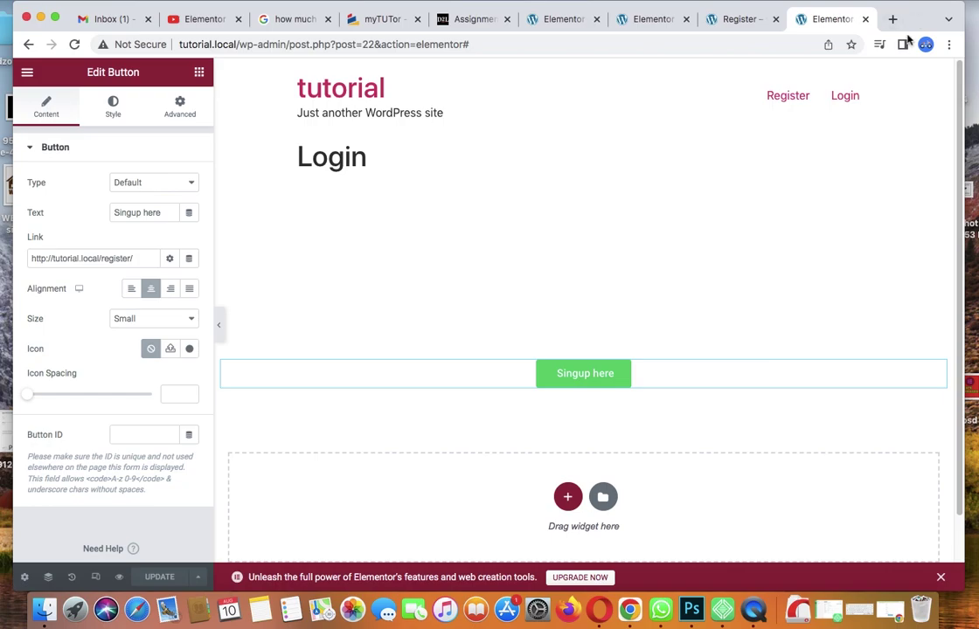
Go to the WordPress dashboard's page list and open the Register page for editing
left_click(733, 20)
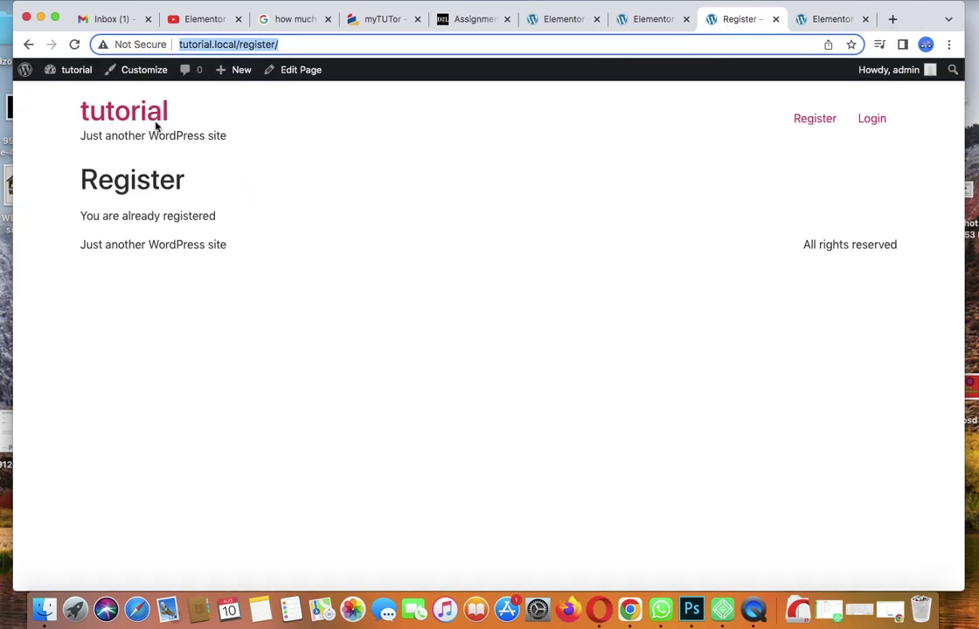
mouse_move(66, 71)
left_click(68, 102)
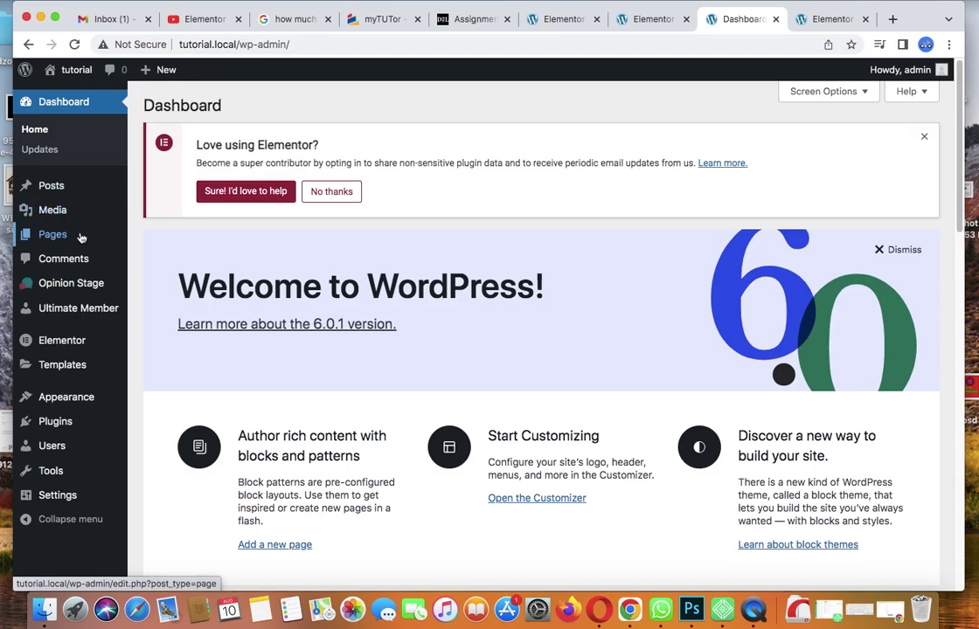
left_click(81, 236)
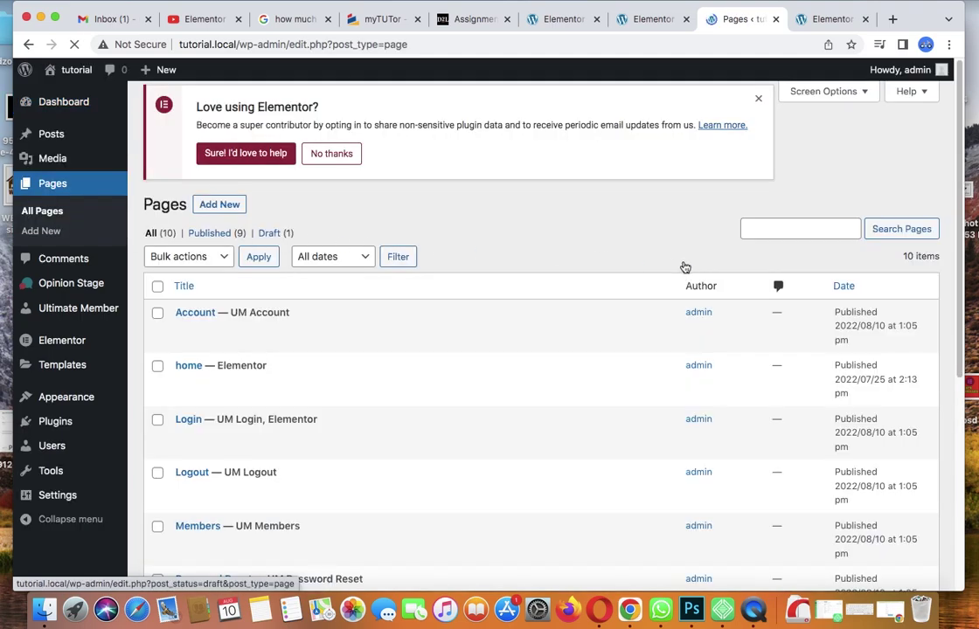
left_click_drag(959, 240, 960, 383)
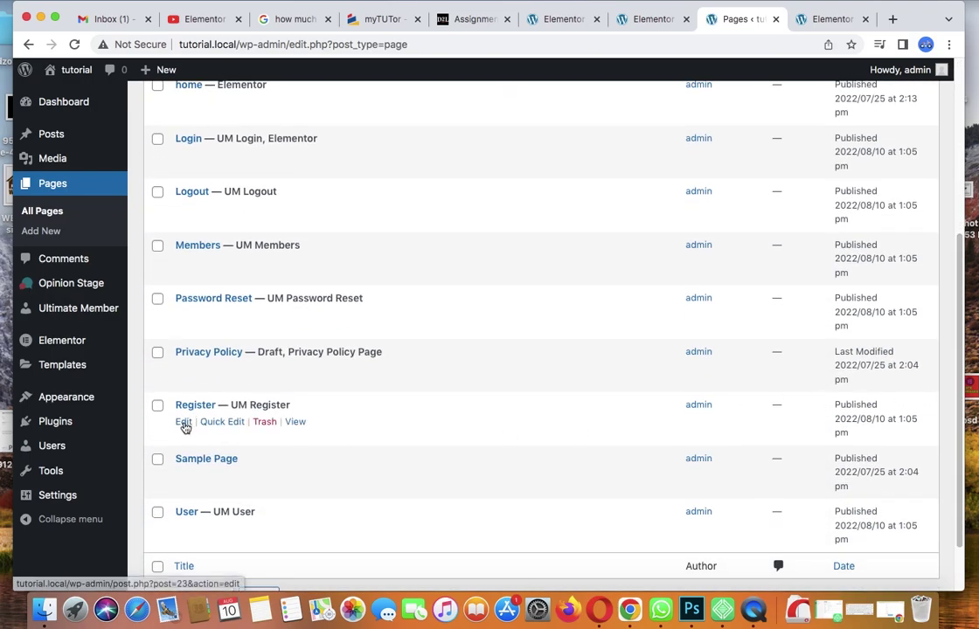
left_click(185, 423)
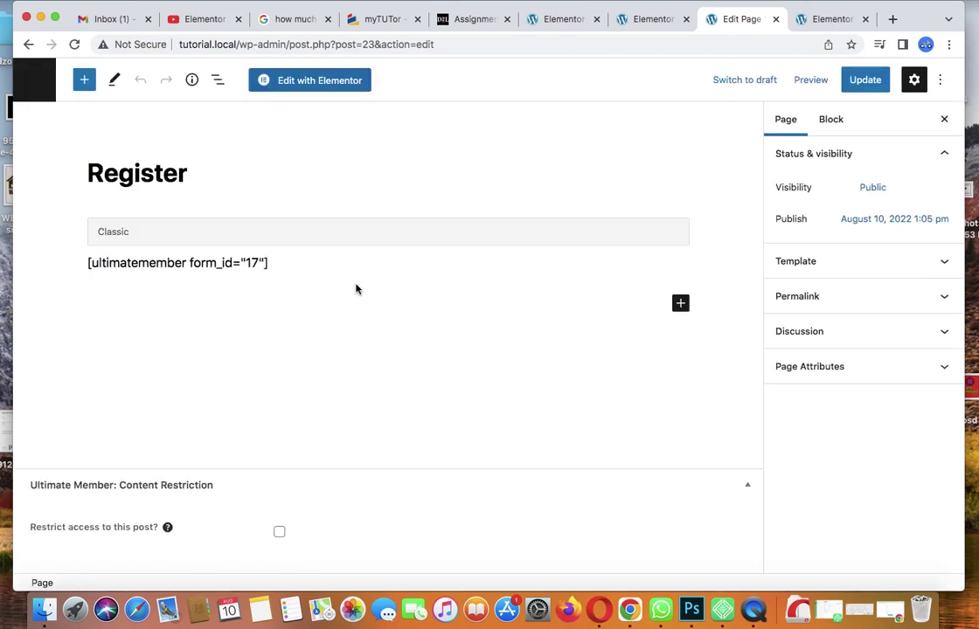
Open the Register page in Elementor and add a Button widget directly below the registration form shortcode
left_click(325, 81)
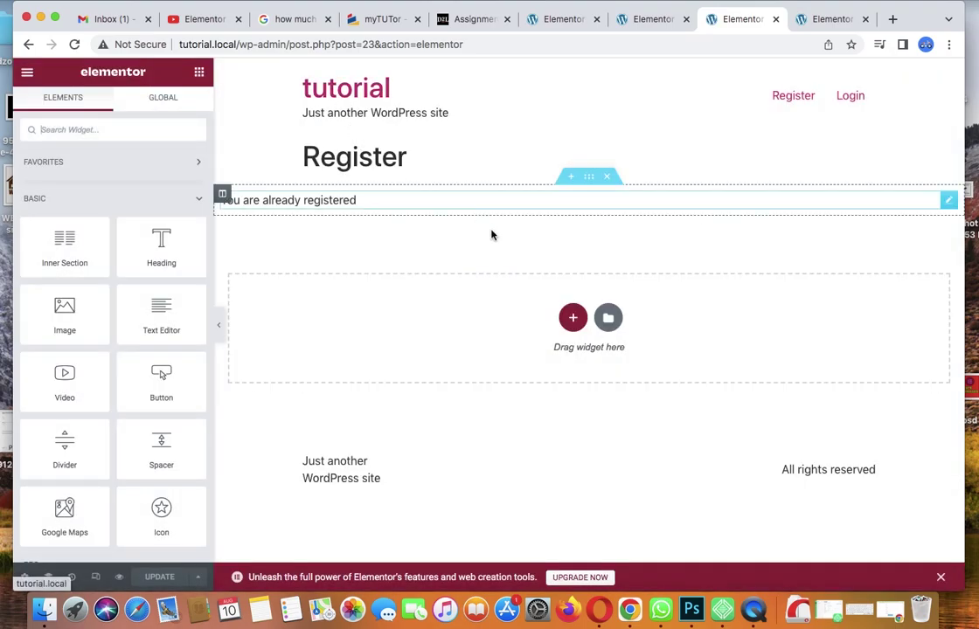
left_click(452, 203)
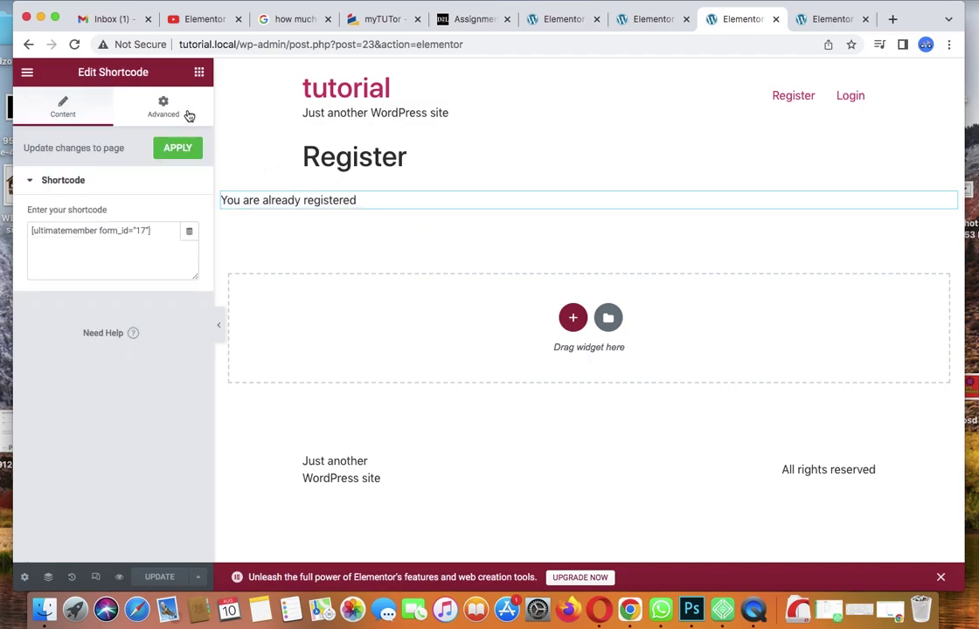
left_click(199, 74)
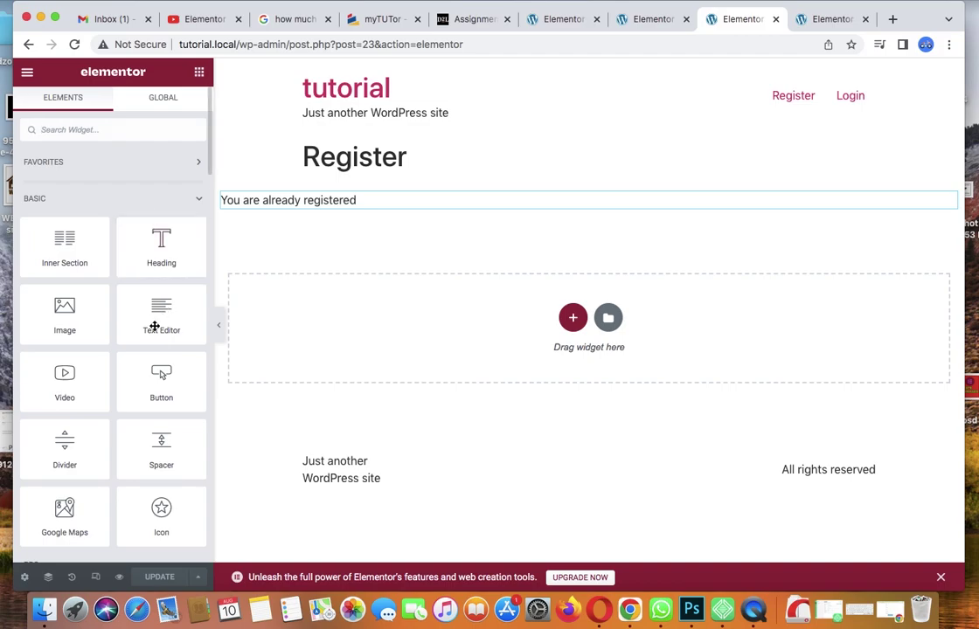
left_click_drag(135, 379, 599, 208)
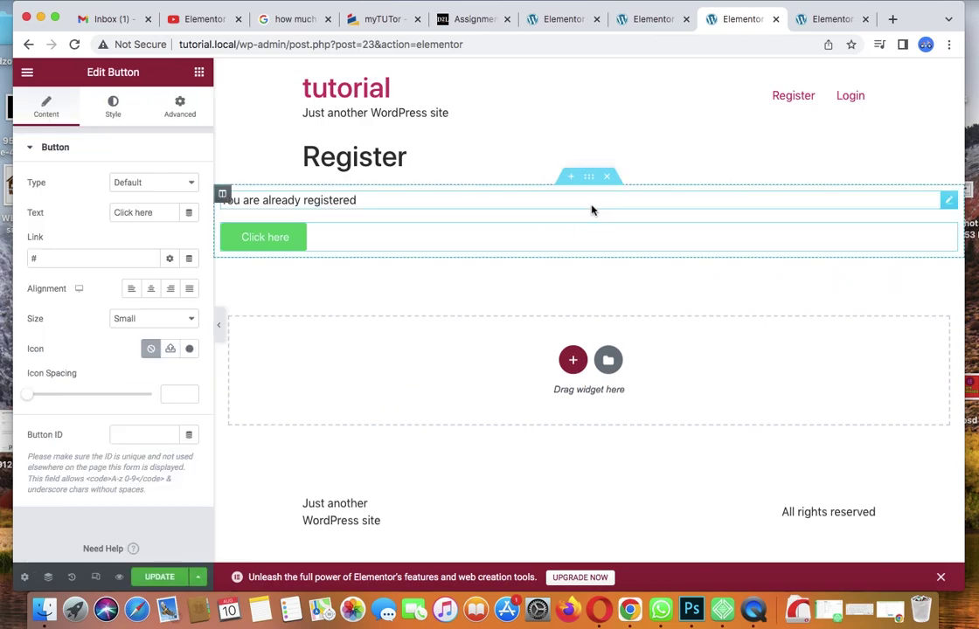
Change the new button's text to "Login here" using the on-screen keyboard, put the keyboard away and center the button
left_click_drag(130, 216, 113, 213)
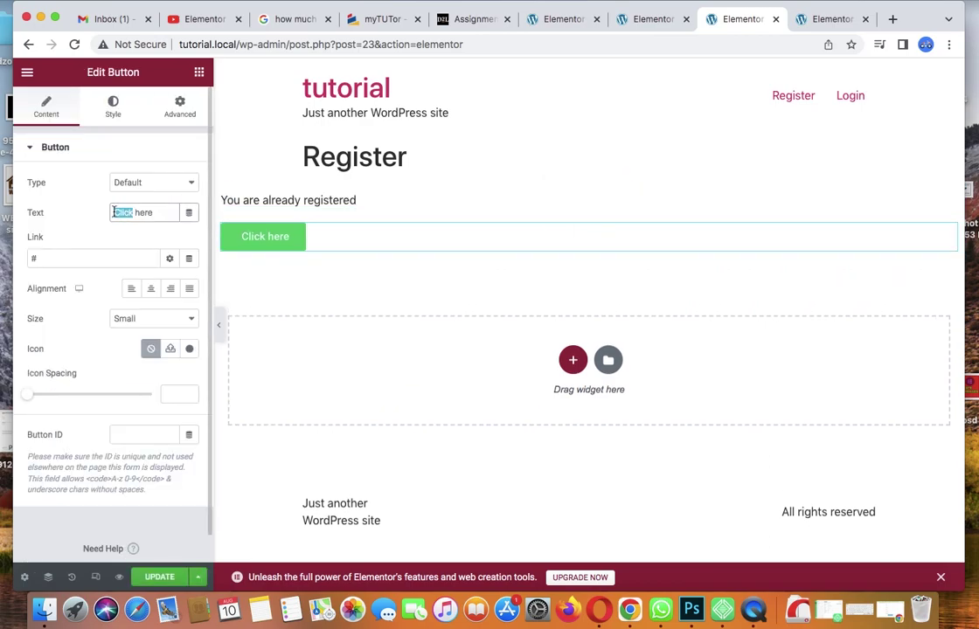
key("BackSpace")
left_click(829, 610)
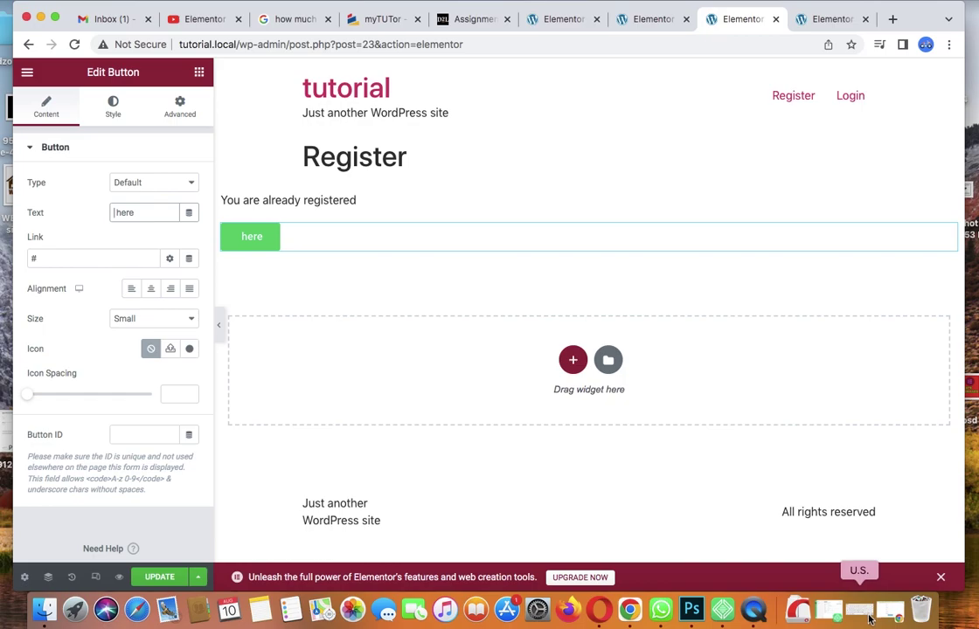
type("Lo")
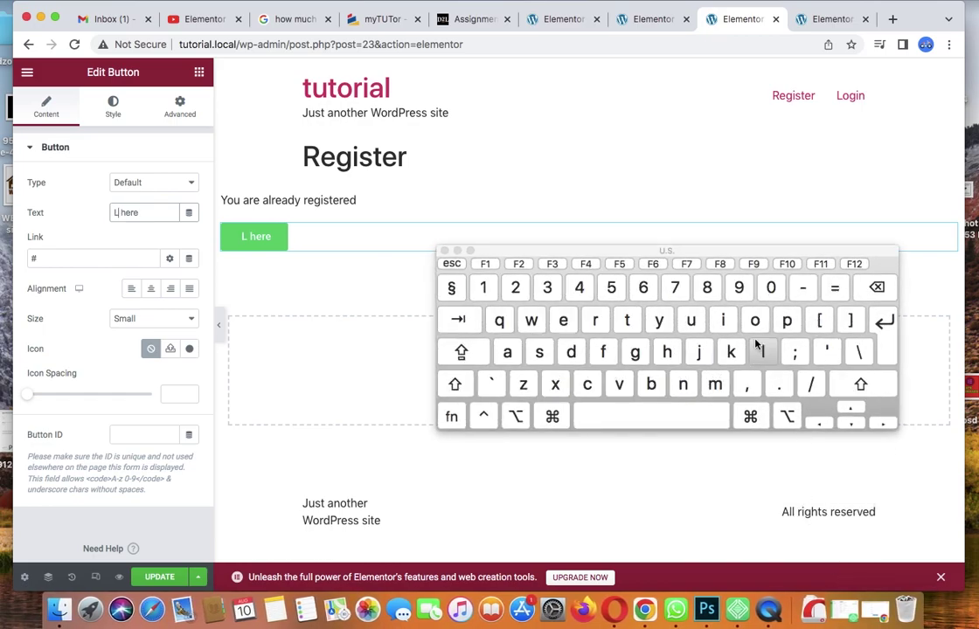
type("gin")
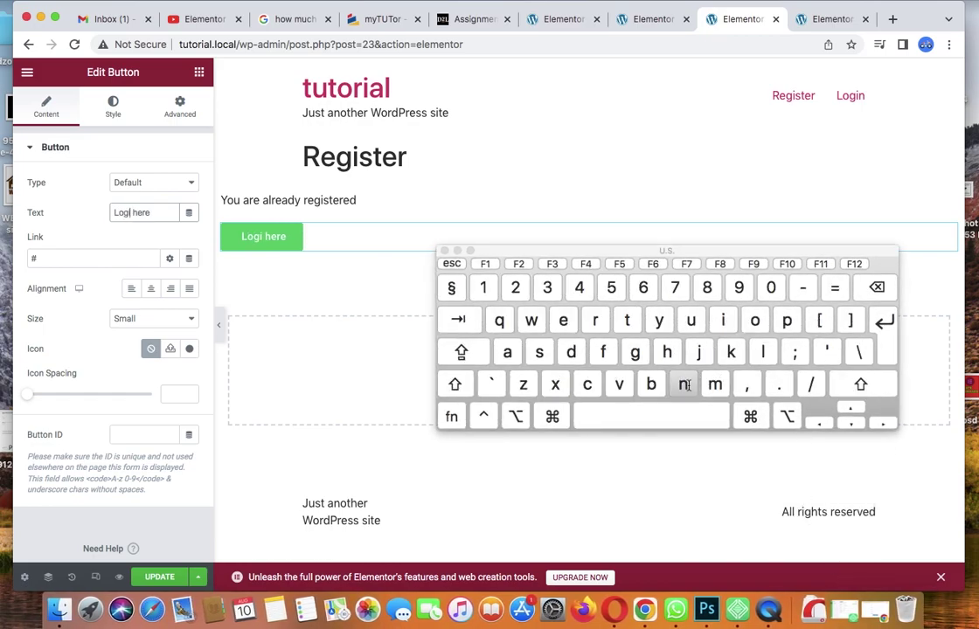
left_click(457, 251)
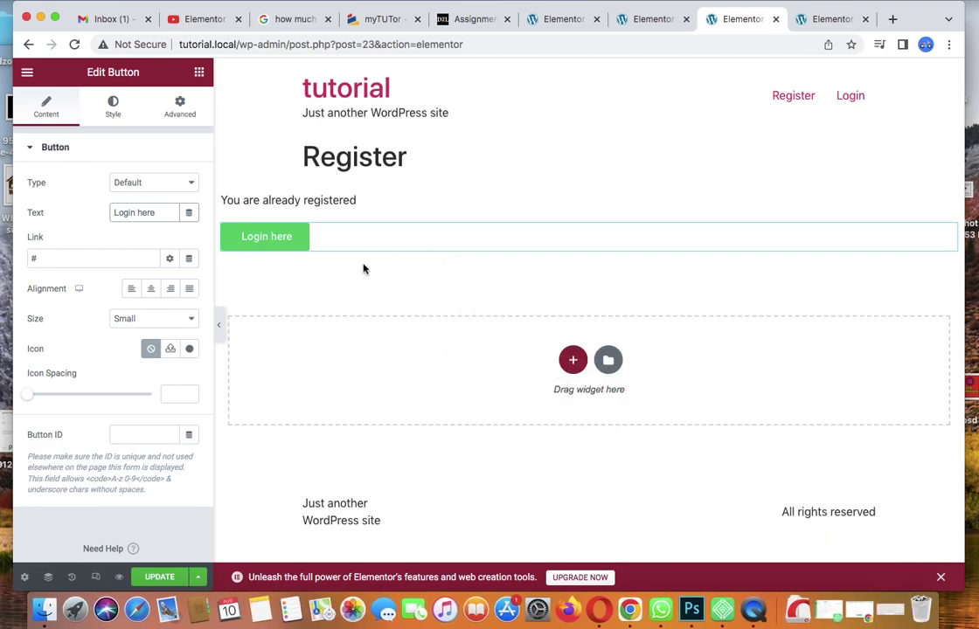
left_click(153, 290)
left_click(47, 260)
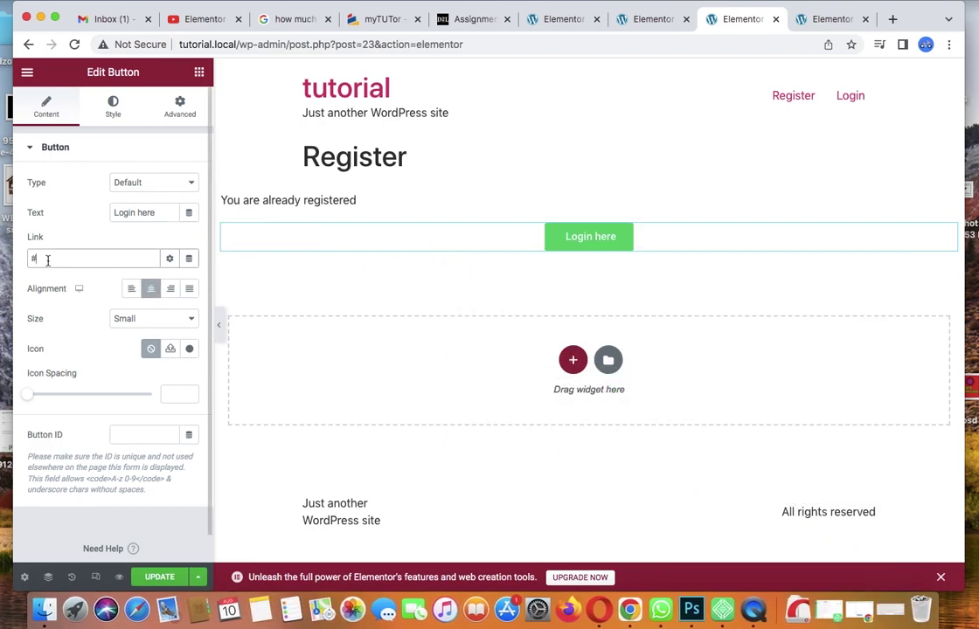
key("BackSpace")
right_click(39, 260)
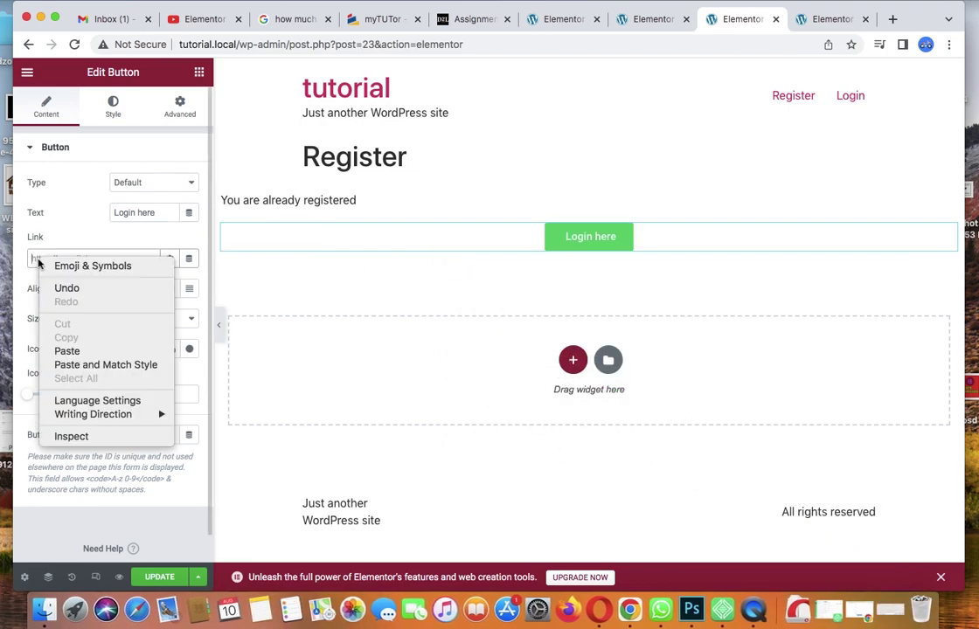
left_click(81, 350)
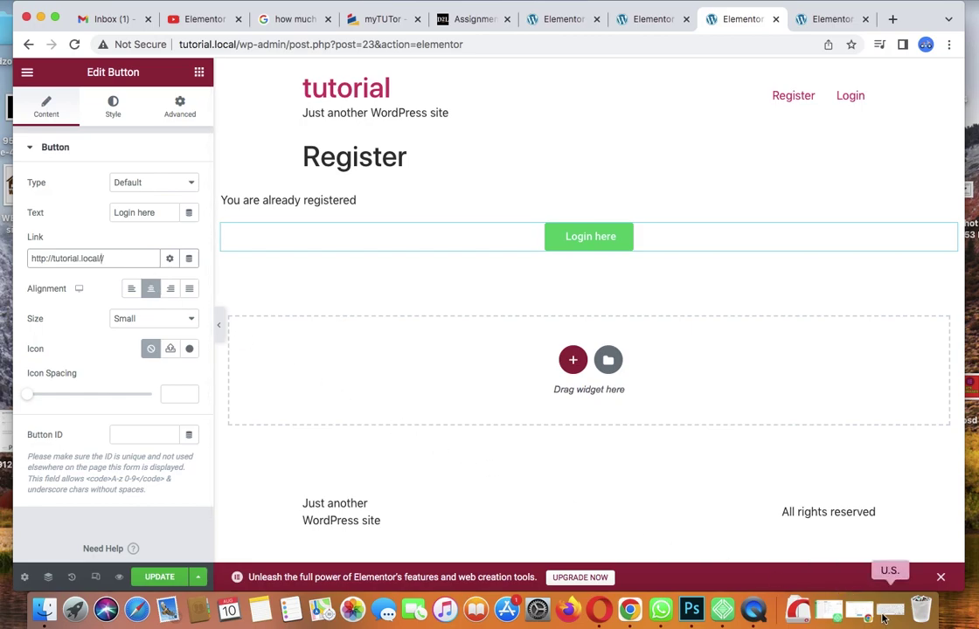
type("l")
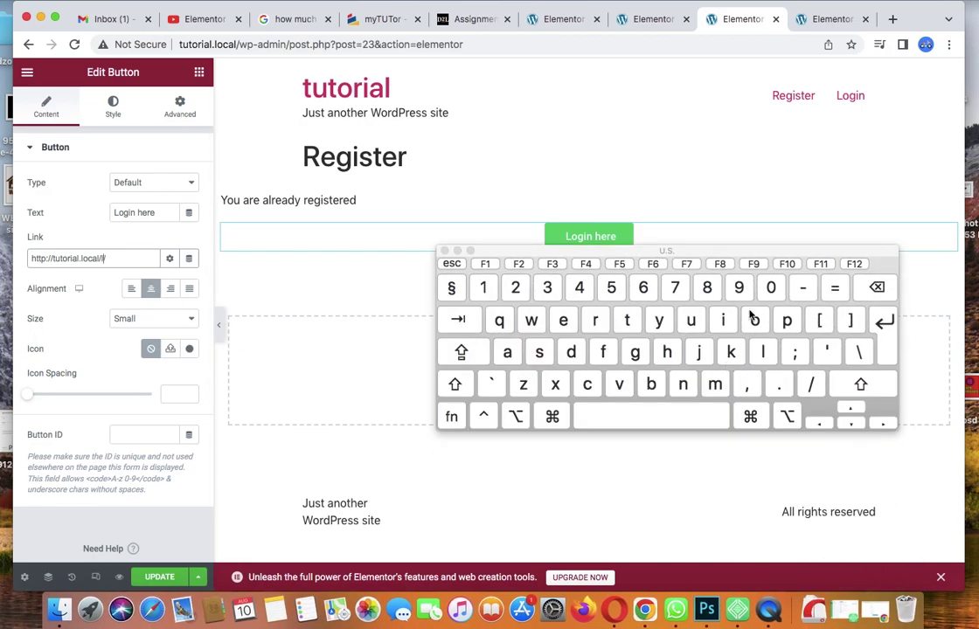
type("ogin/")
left_click(458, 250)
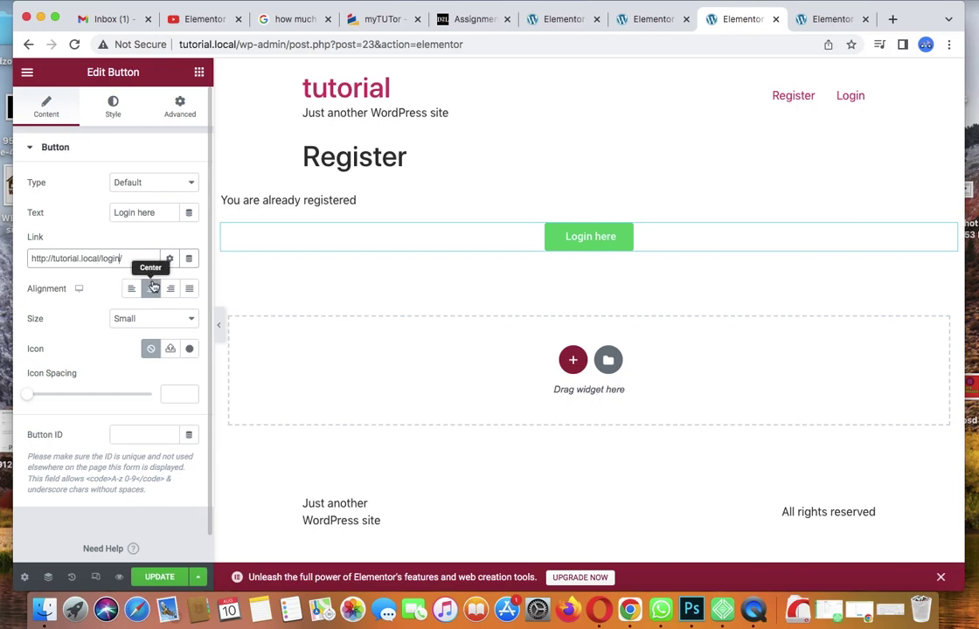
left_click(156, 578)
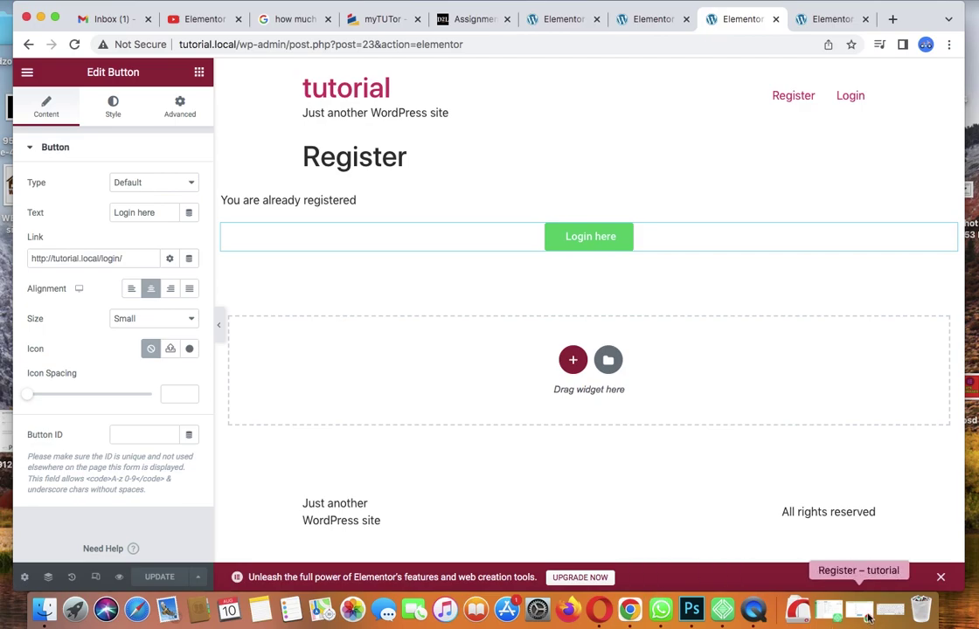
Reload the Register page in the other browser window and test the "Login here" and "Singup here" buttons between both pages
left_click(861, 612)
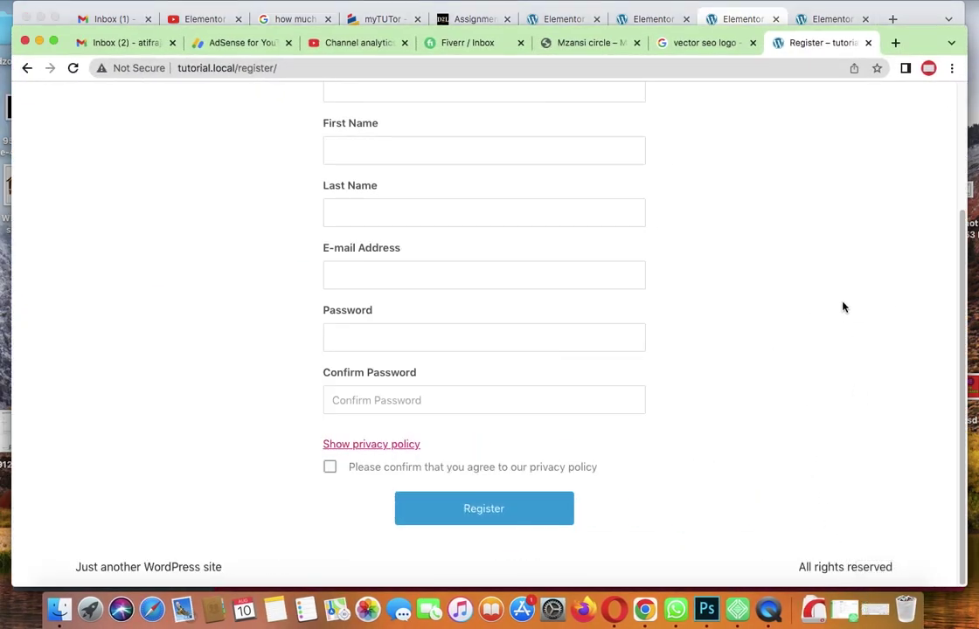
scroll(958, 224, "up", 4)
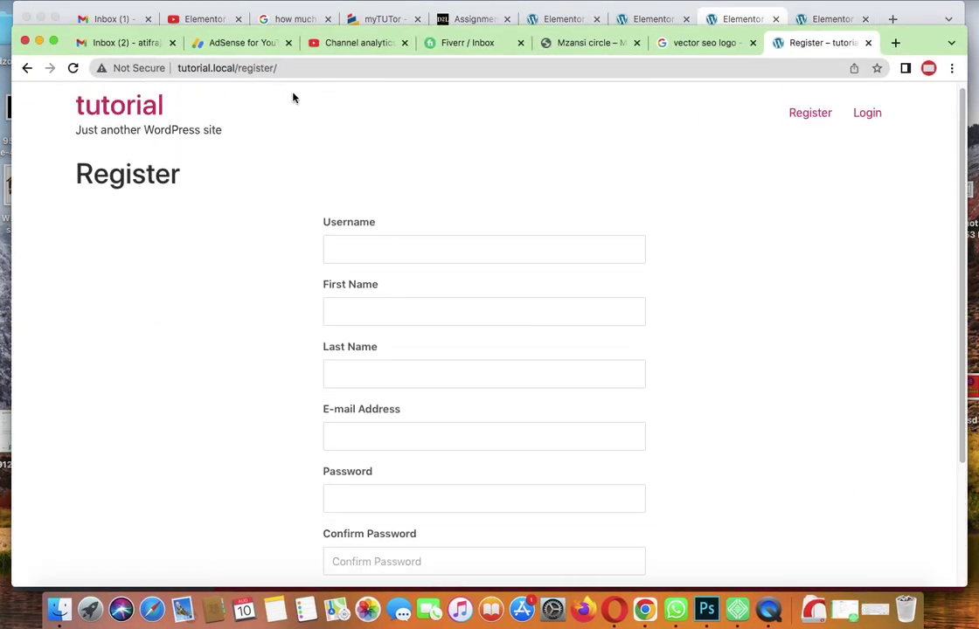
left_click(74, 69)
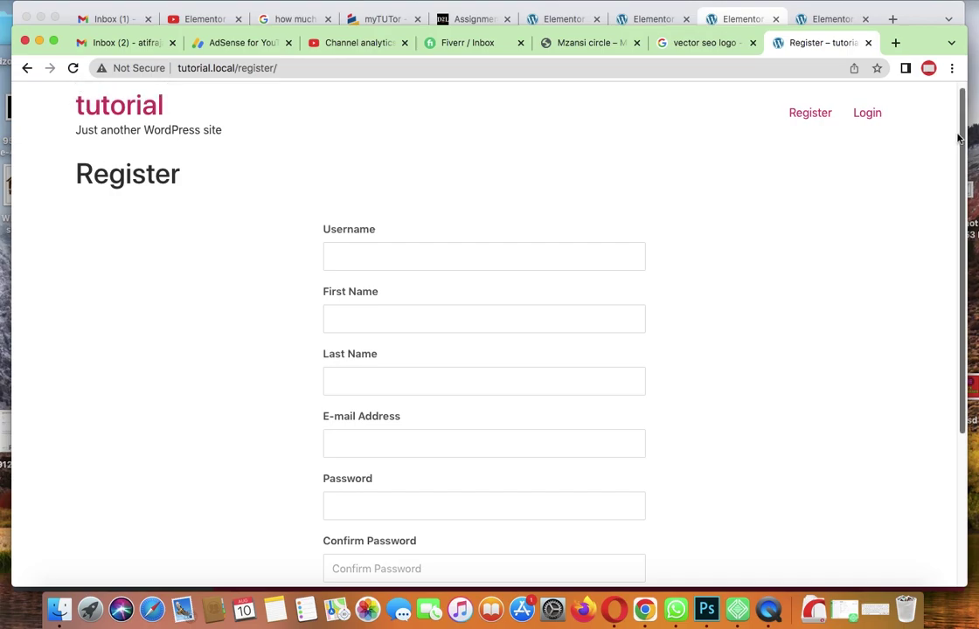
scroll(959, 138, "down", 5)
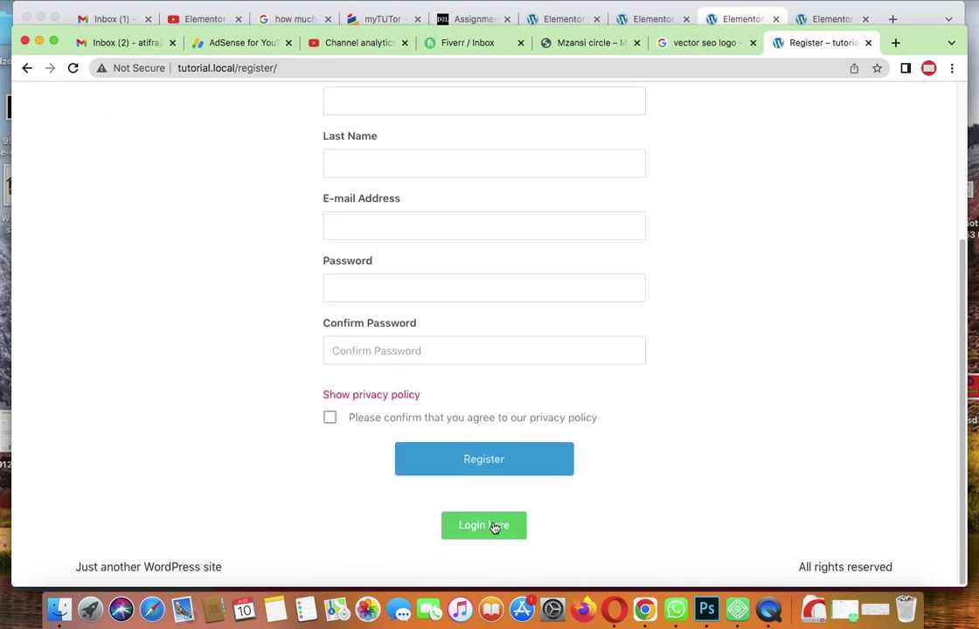
left_click(494, 526)
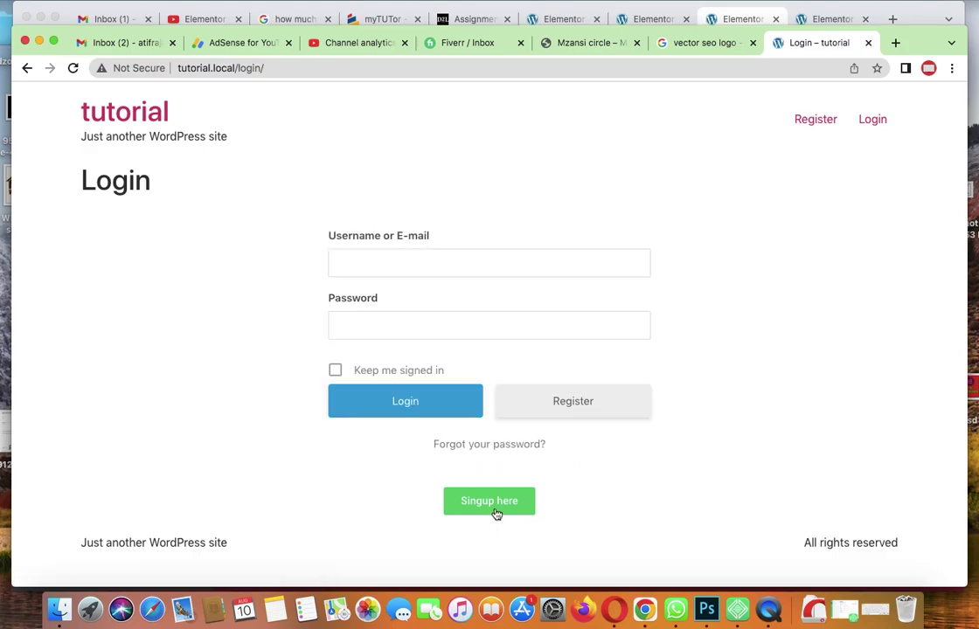
left_click(494, 508)
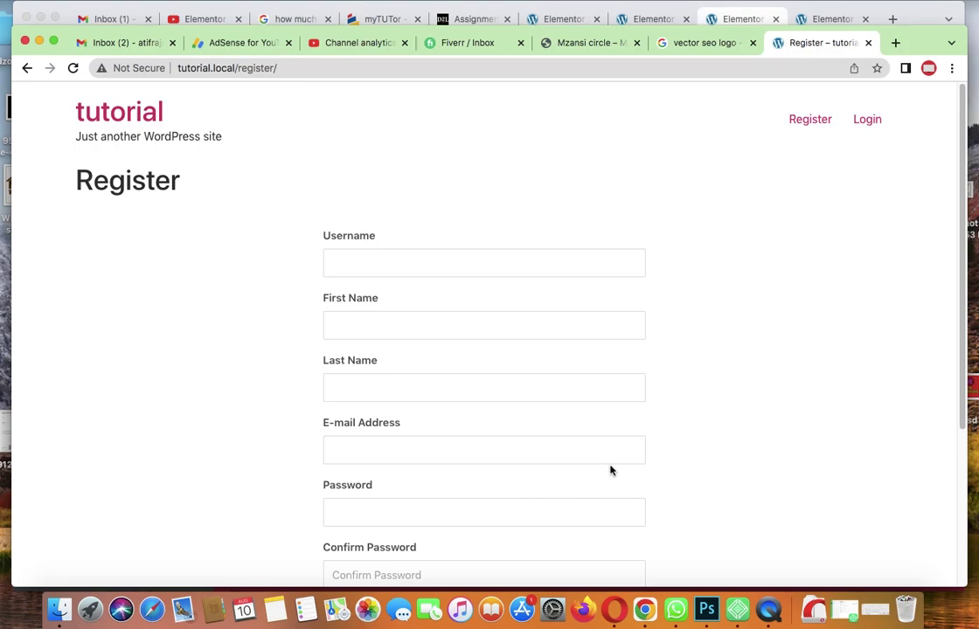
left_click_drag(964, 328, 960, 424)
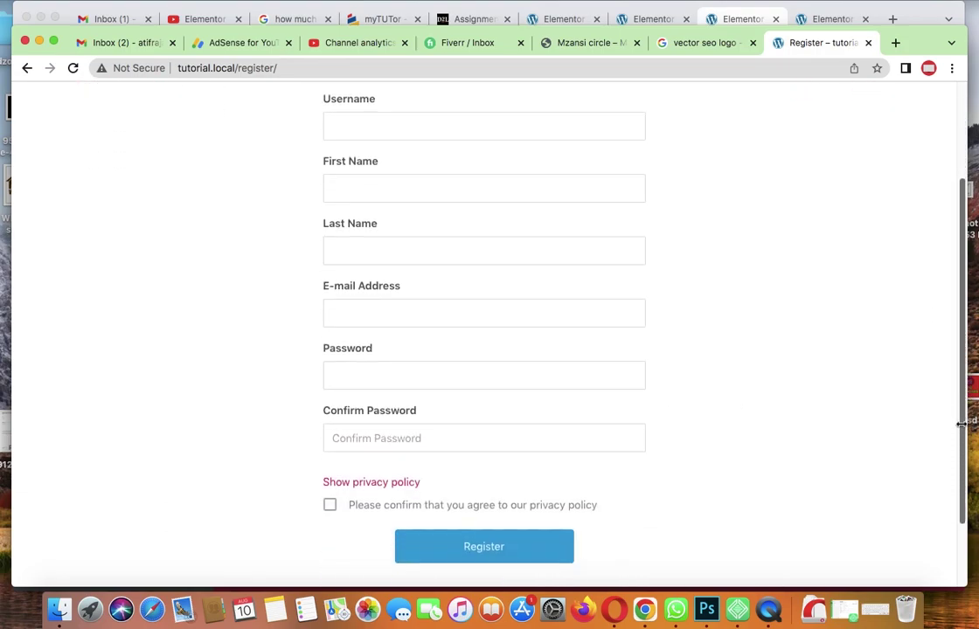